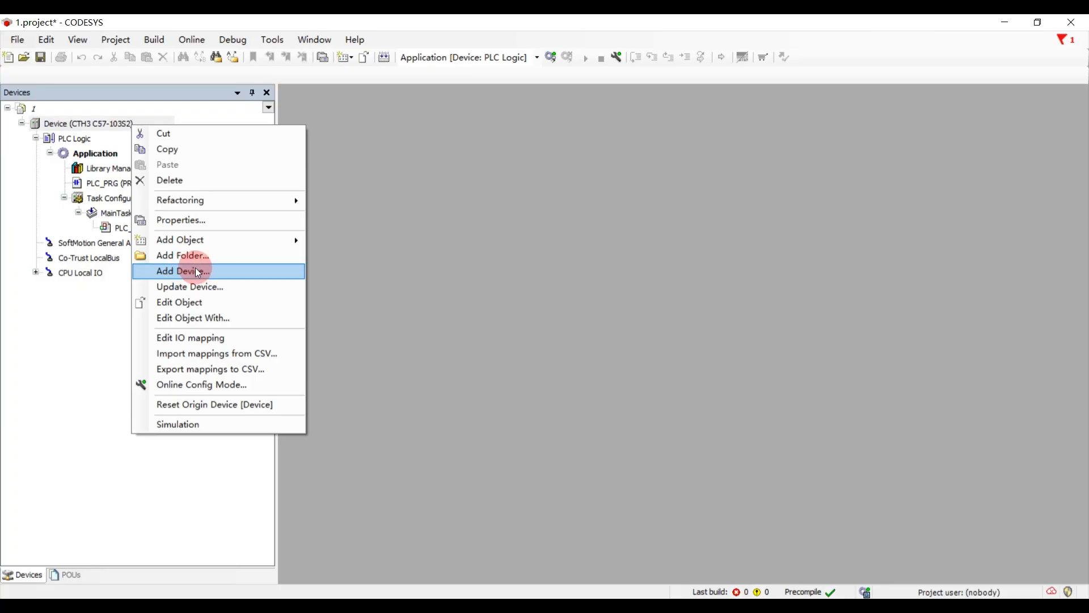
- Add a Modbus COM device from the Modbus fieldbus category under the CTH3 C57-103S2 device
click(202, 271)
click(347, 209)
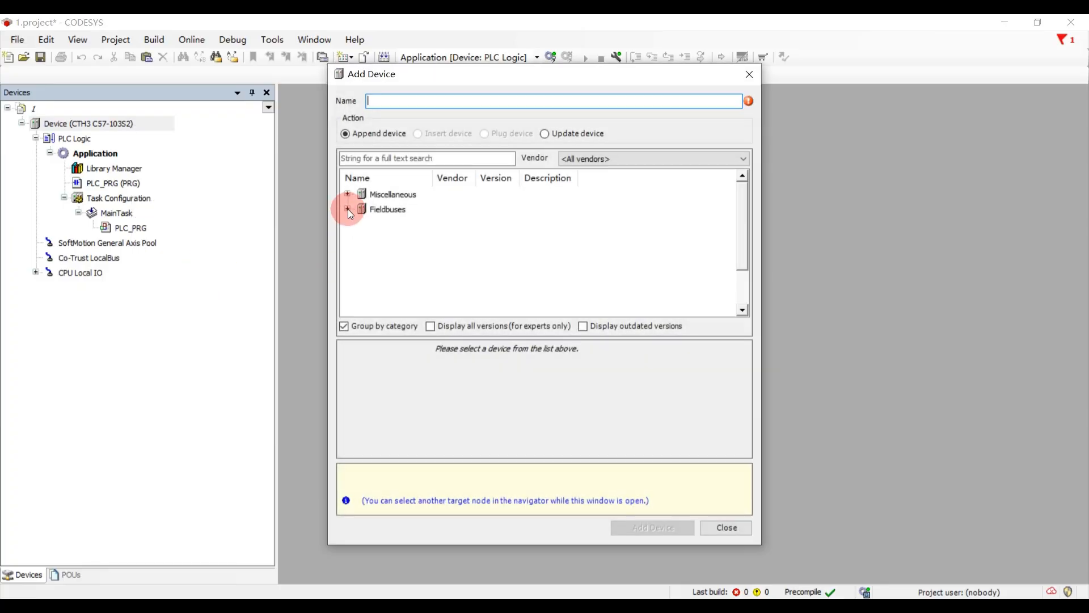
scroll(406, 255, down, 1)
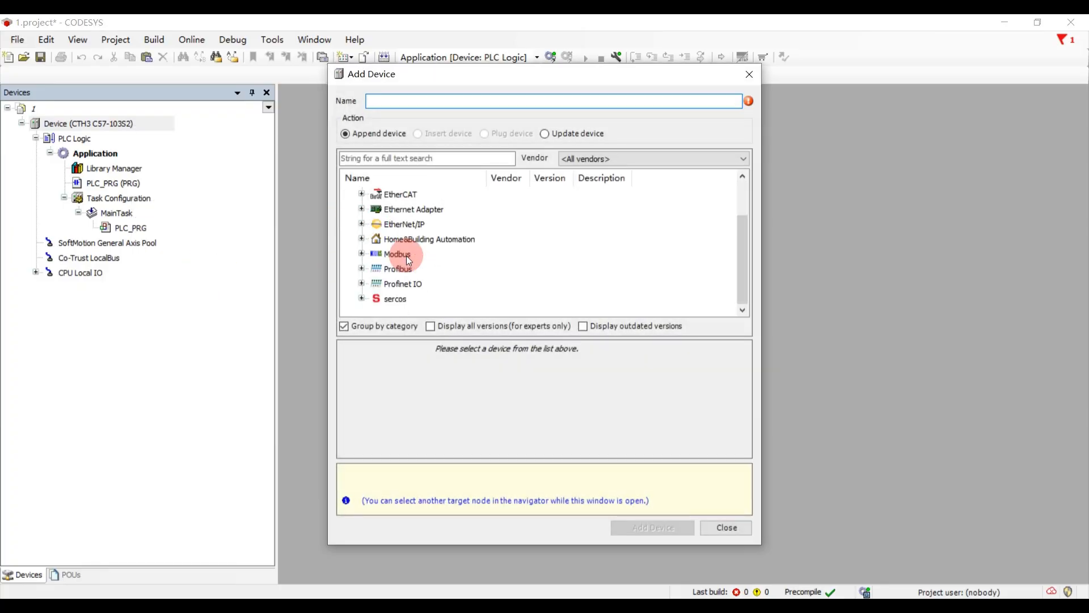
click(362, 254)
click(464, 283)
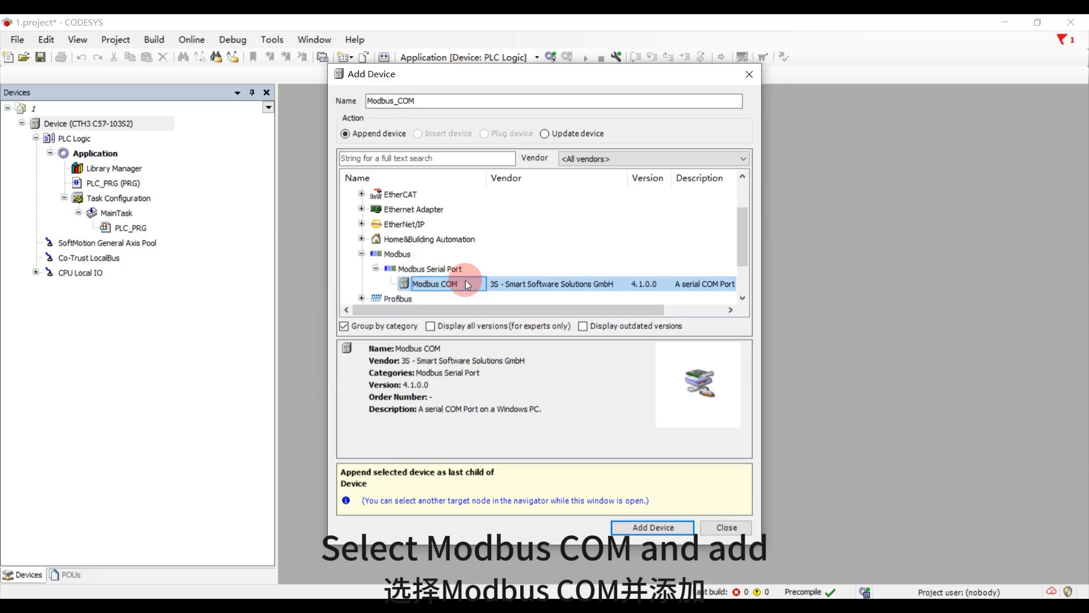
click(639, 528)
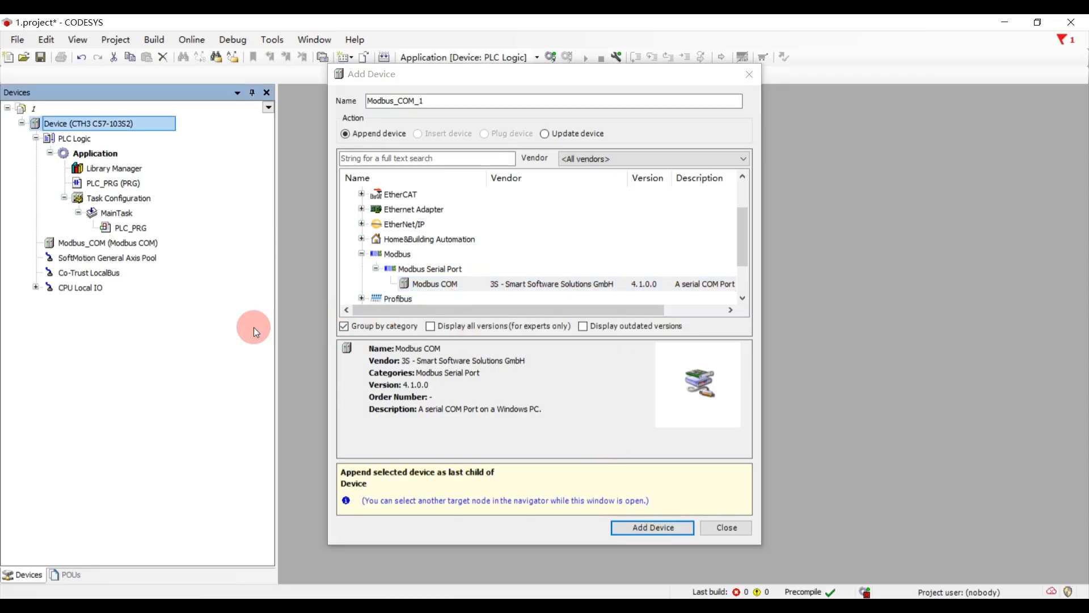
- Add a Modbus Master, COM Port device under Modbus_COM
click(115, 242)
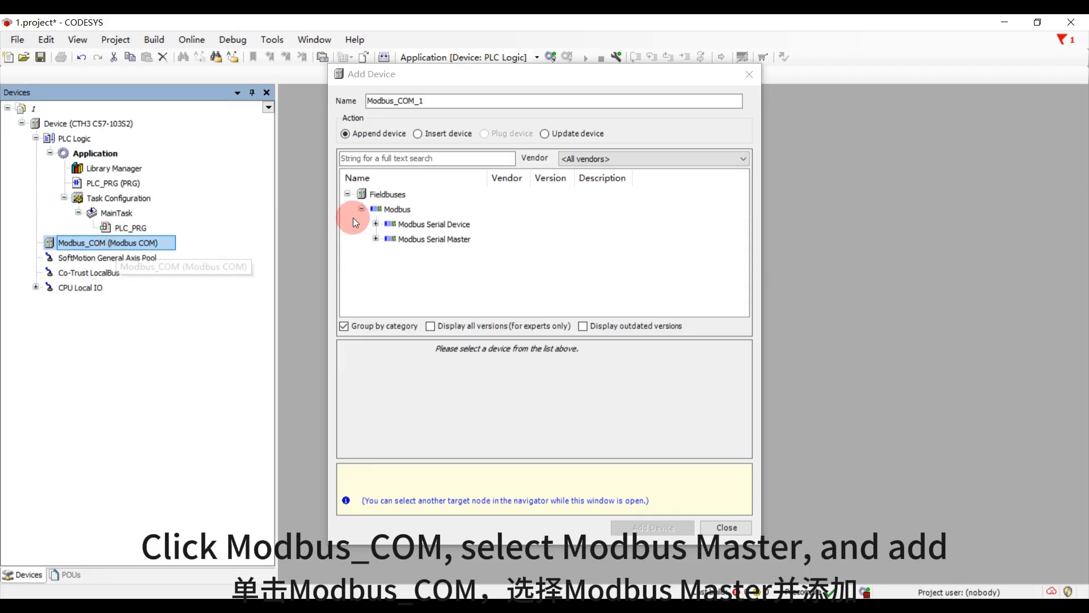
click(375, 239)
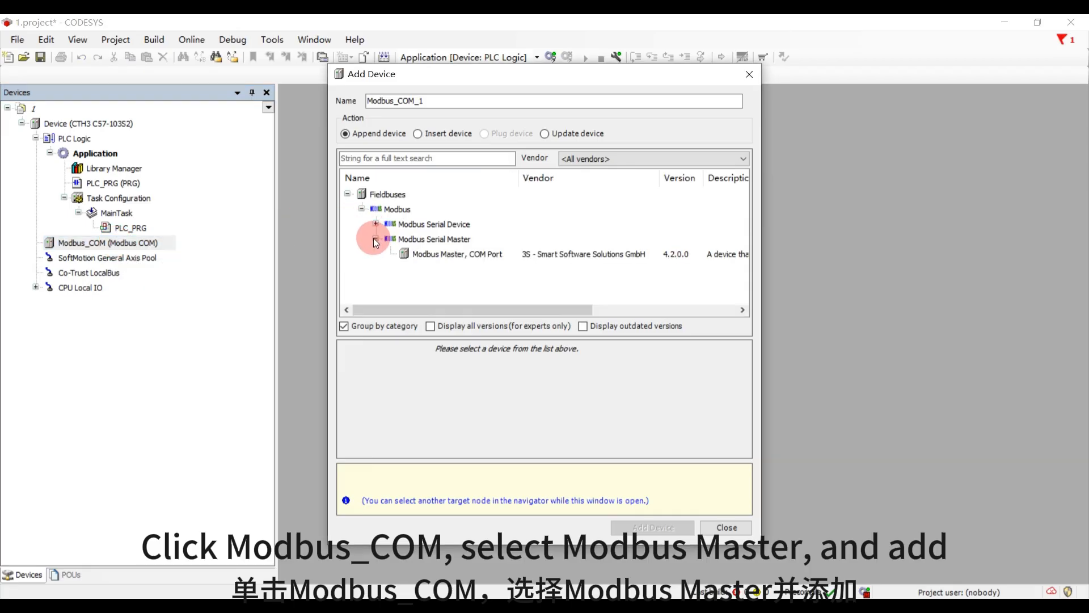
click(432, 256)
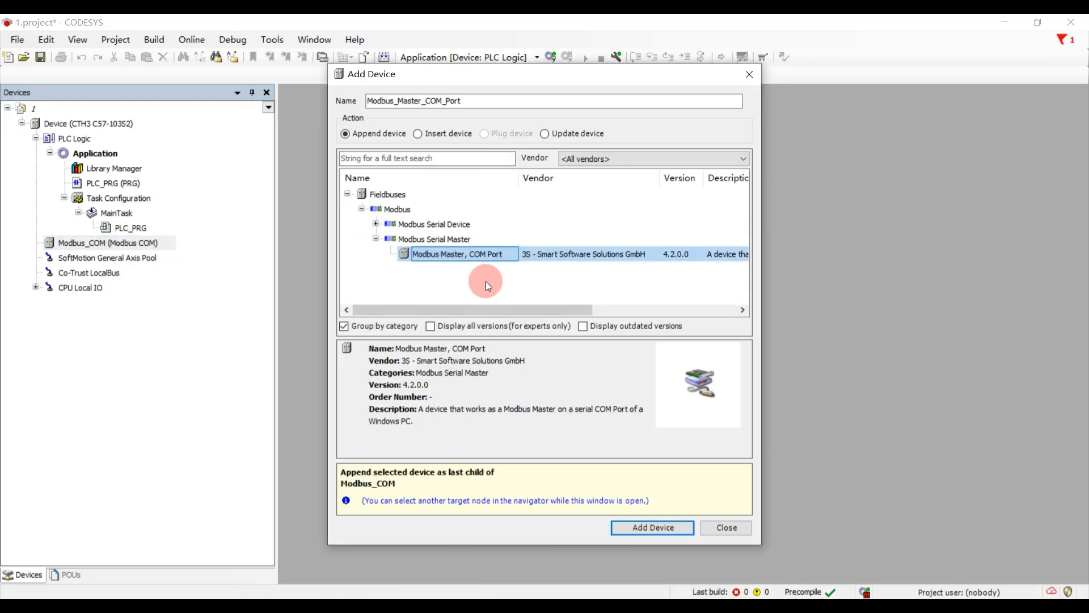
click(634, 529)
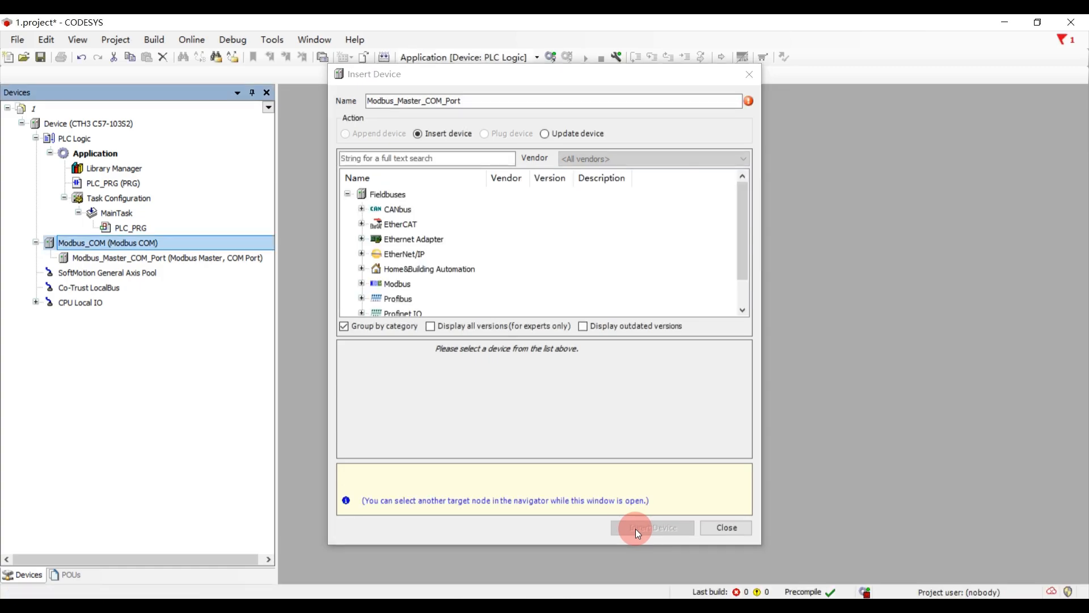
- Add a Modbus Slave, COM Port device under Modbus_Master_COM_Port
click(172, 258)
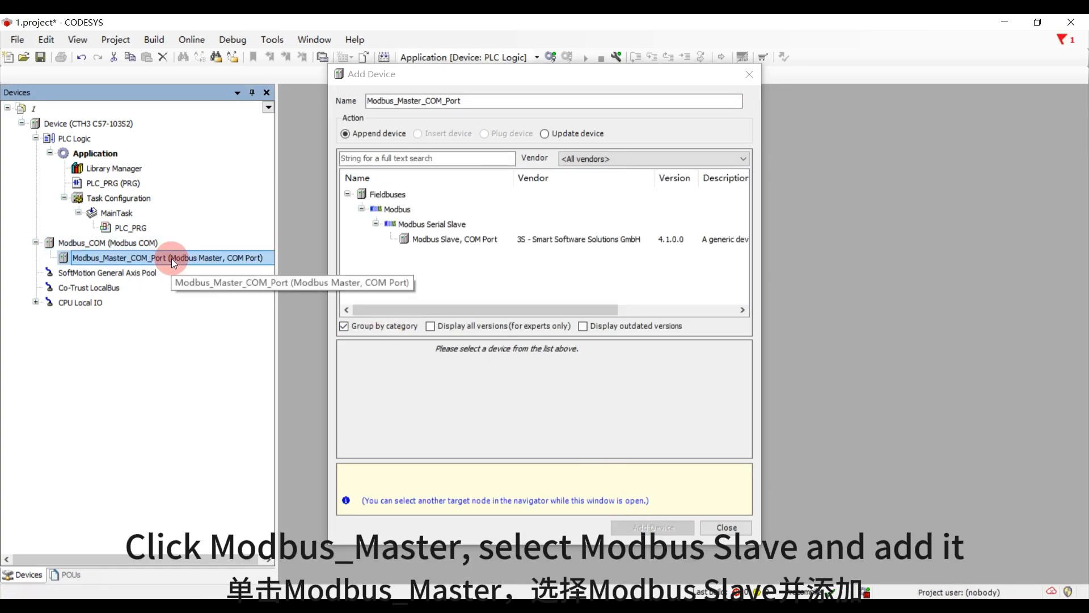
click(432, 240)
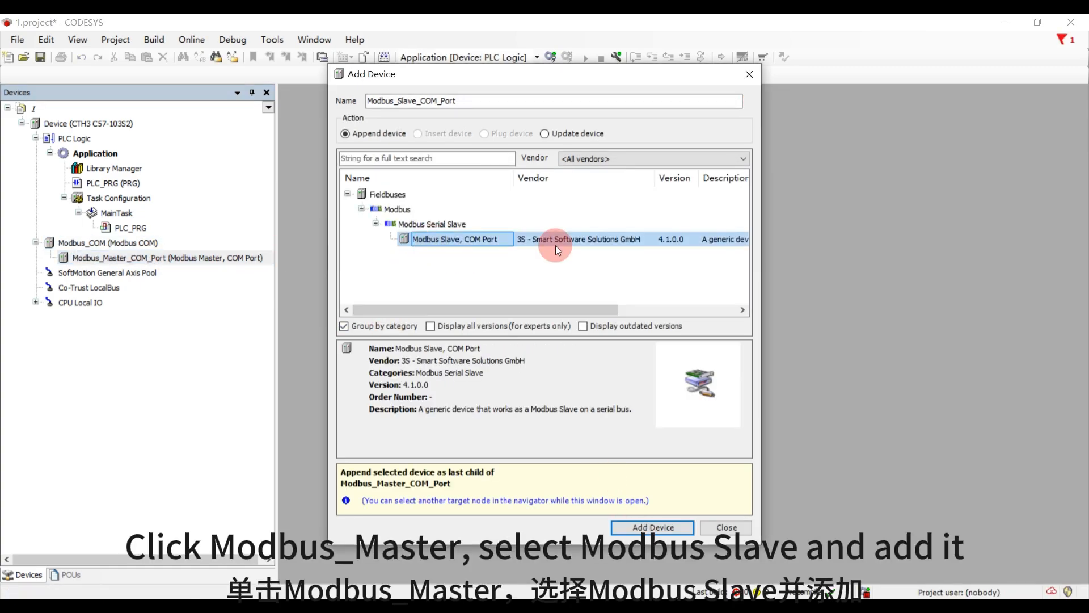
click(639, 528)
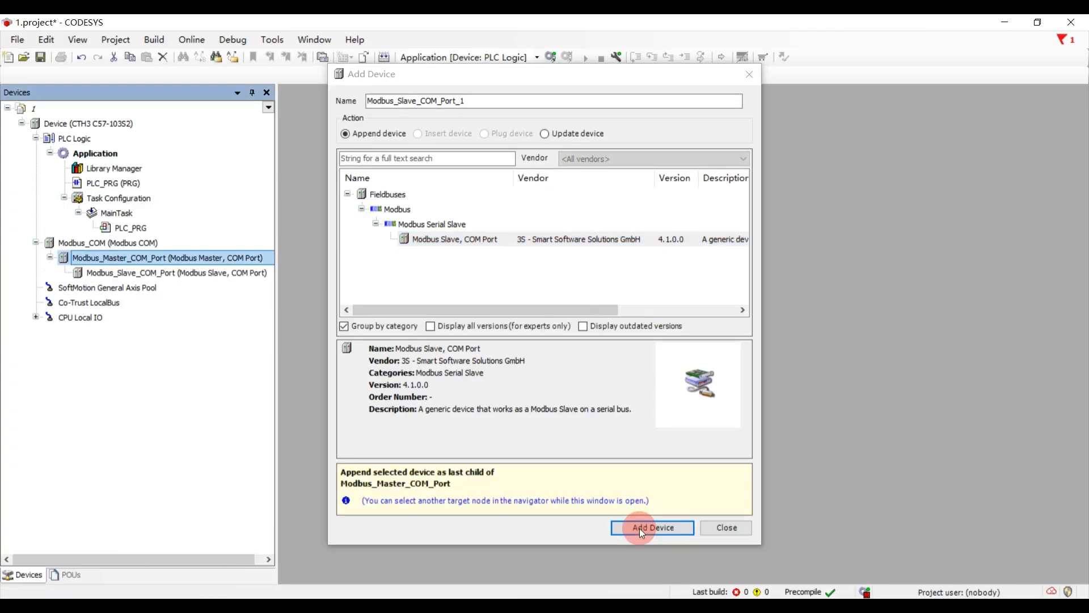
- Add a second Modbus Slave, COM Port device under the master and delete it again
click(639, 527)
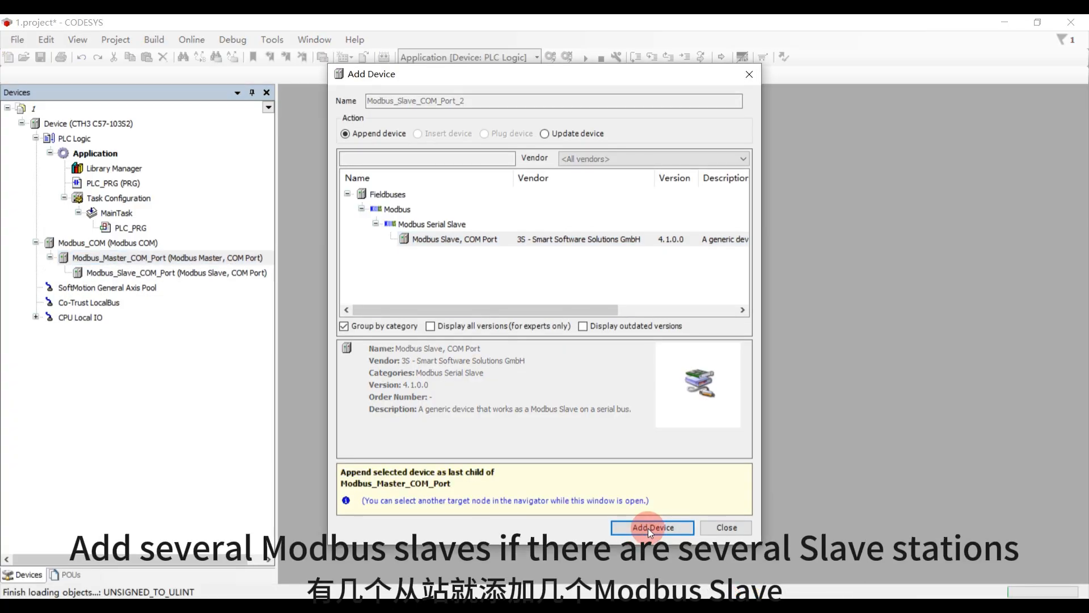
click(750, 81)
click(221, 289)
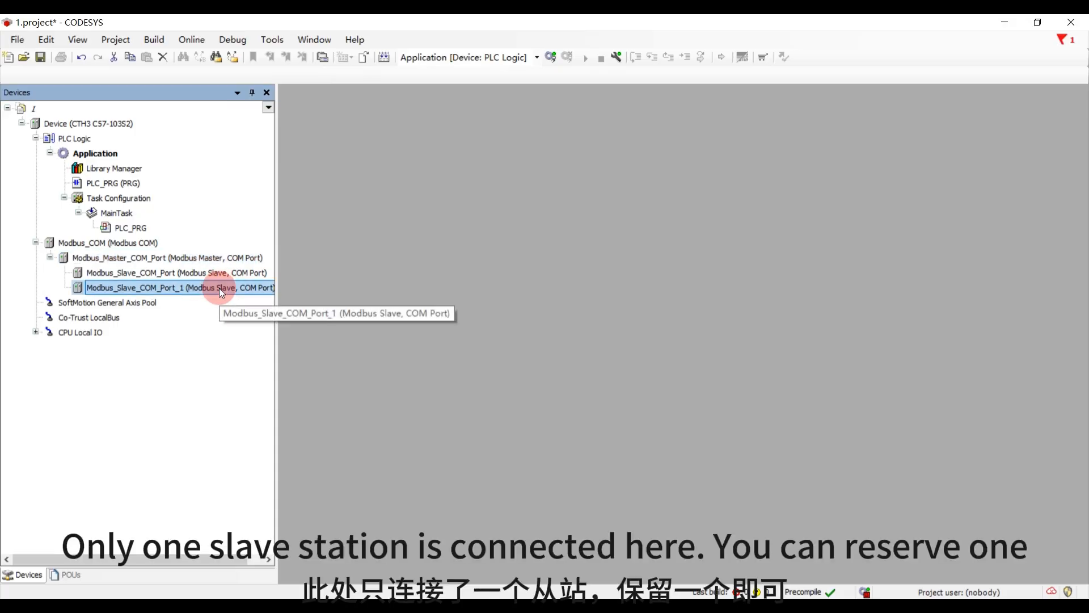
key(Delete)
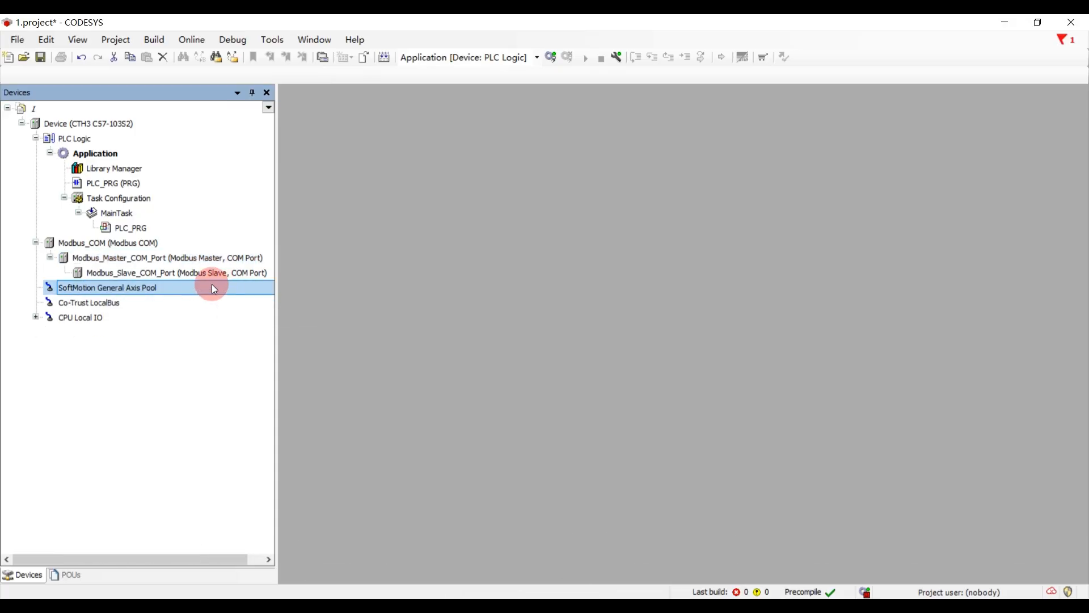
- Set the COM port number to 2 in the general settings of Modbus_COM
double_click(157, 243)
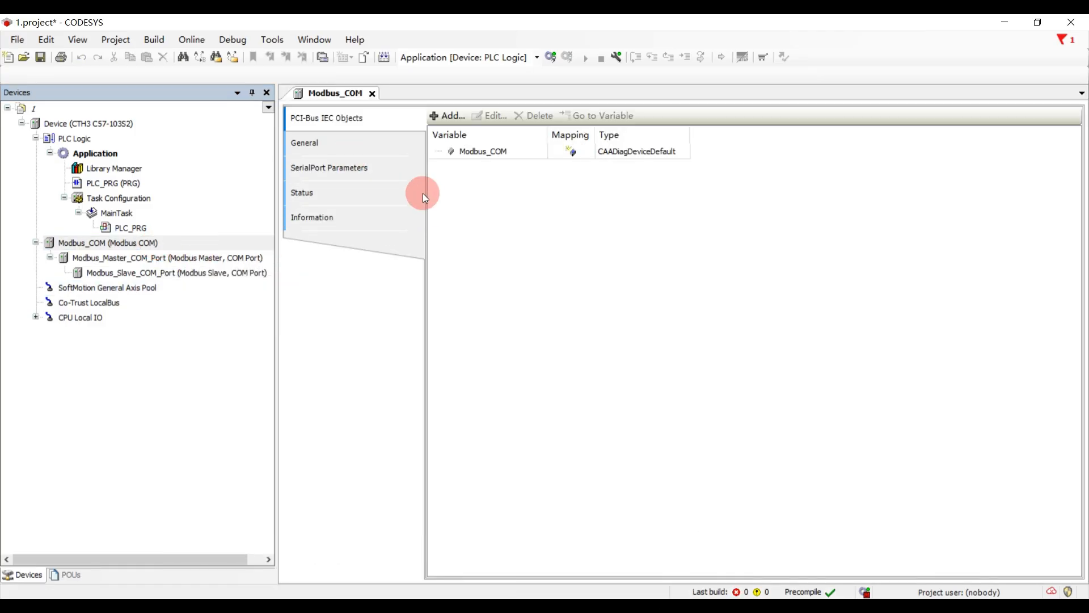
click(355, 149)
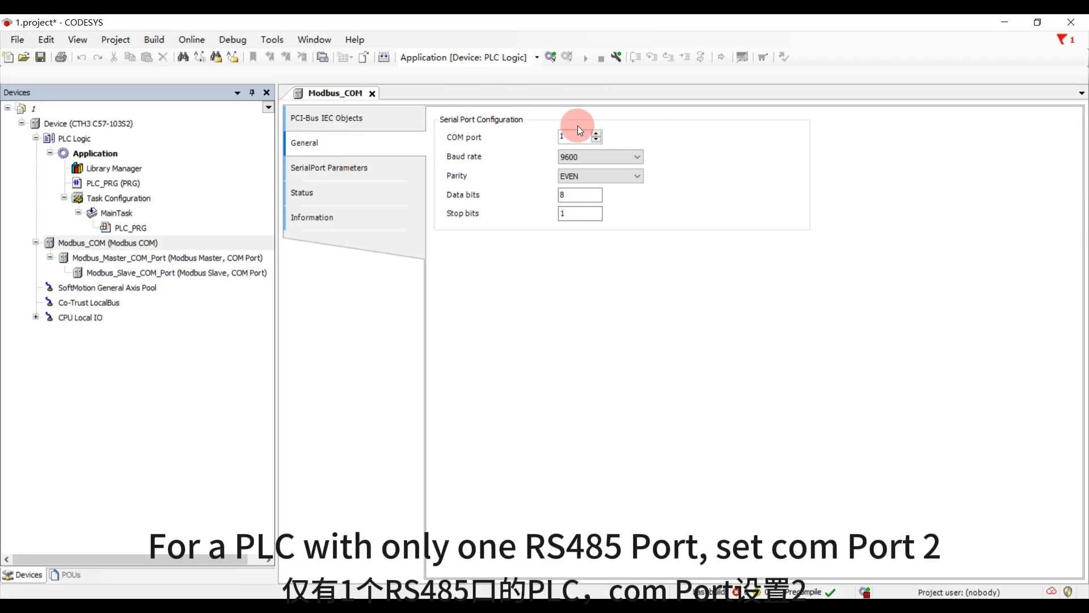
drag(578, 136, 550, 134)
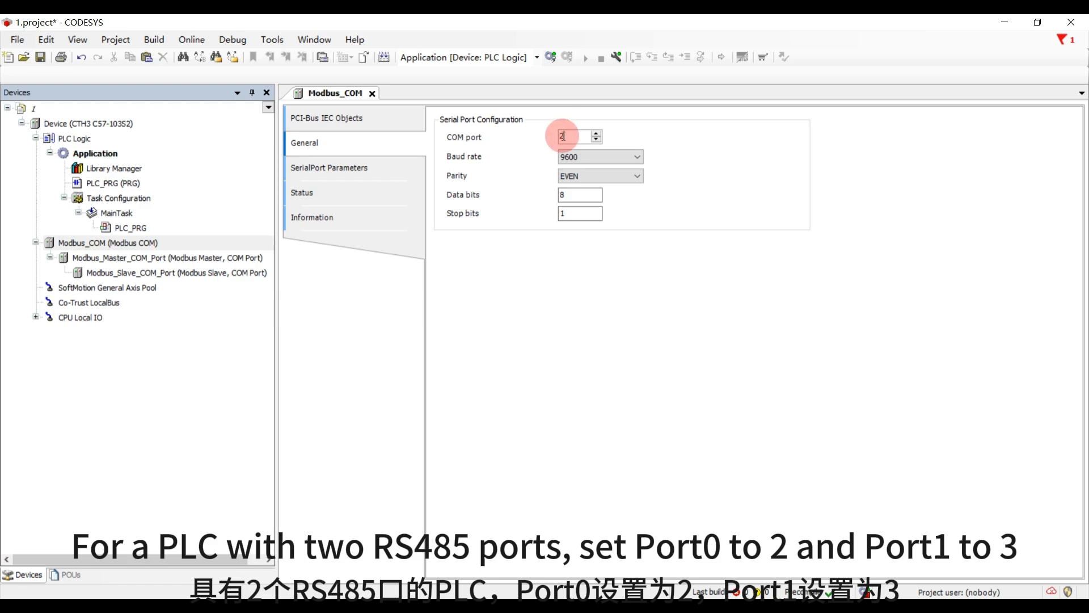
text(2)
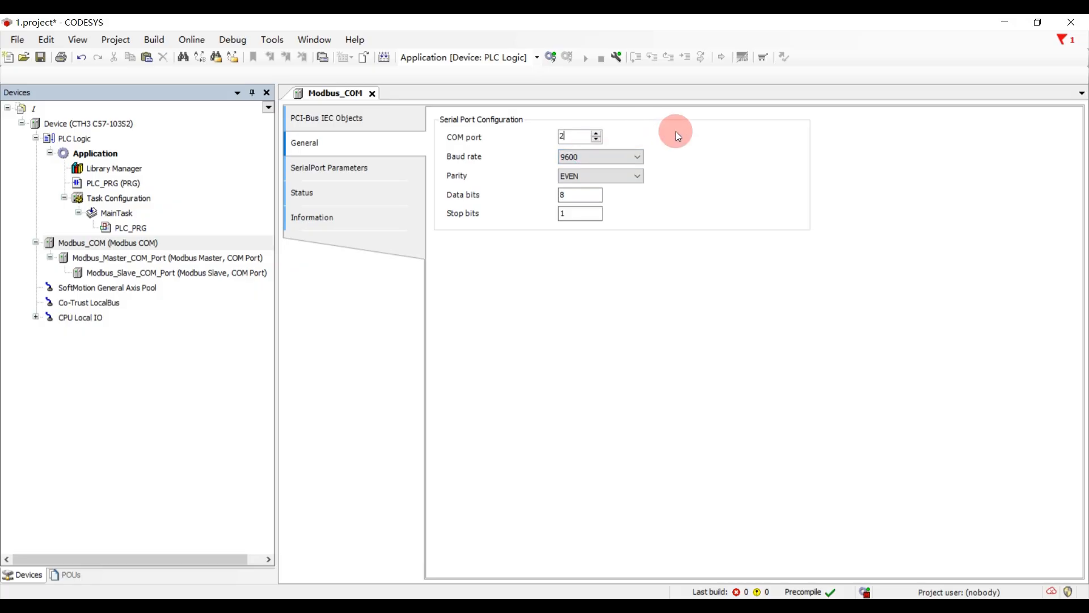
- Configure the Modbus_COM serial port with parity NONE and a baud rate of 19200
click(585, 158)
click(584, 158)
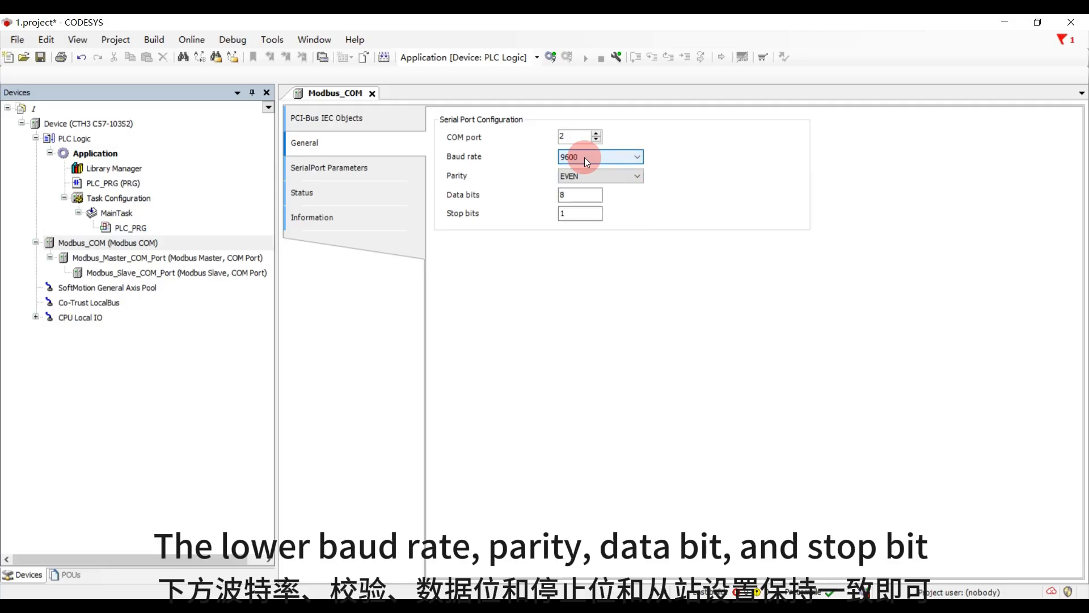
click(581, 176)
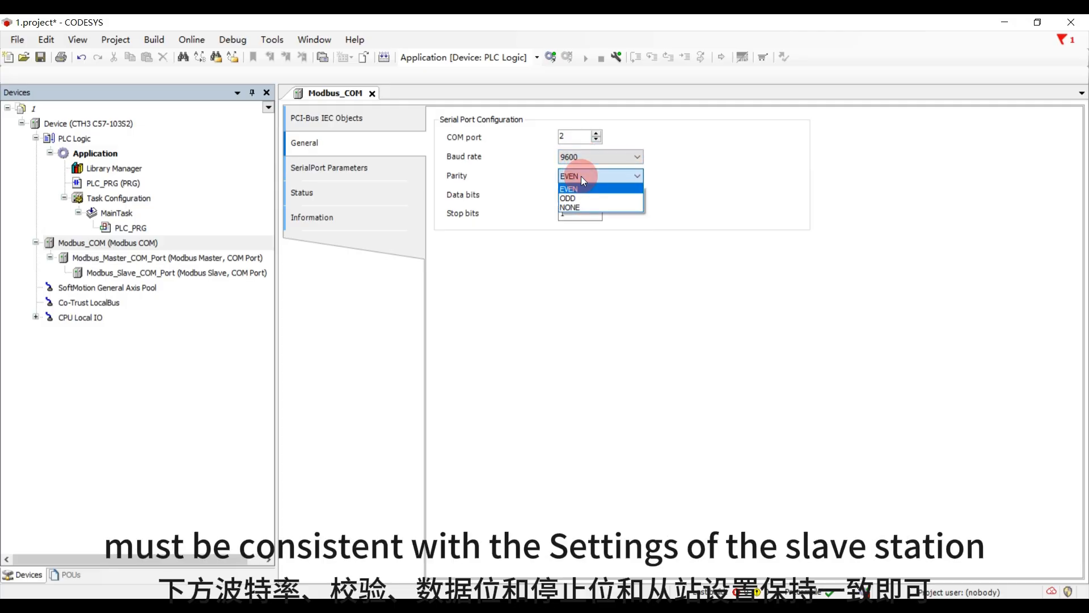
click(581, 206)
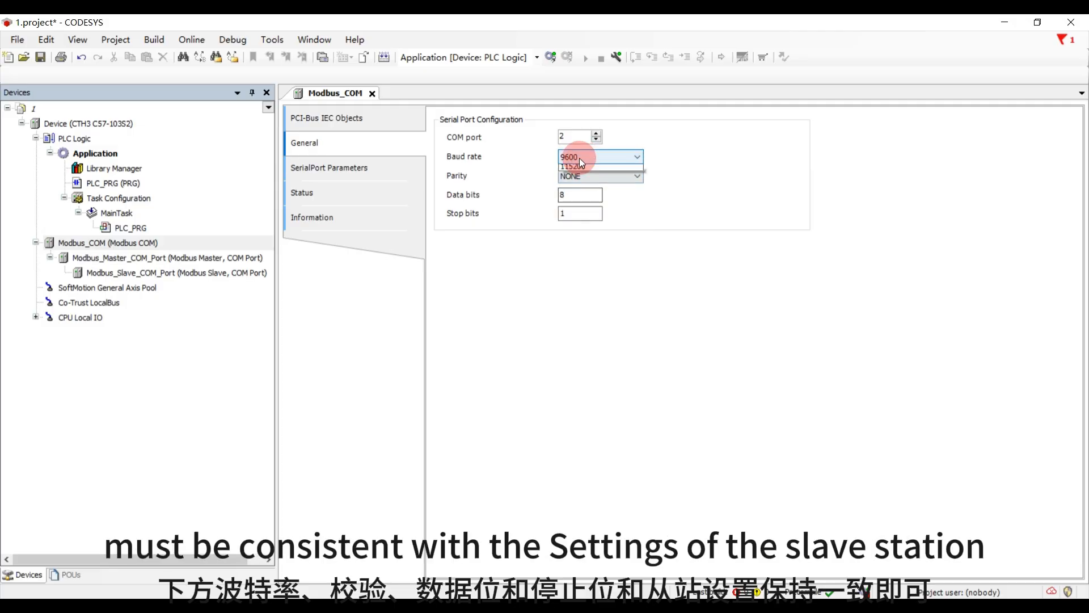
click(579, 158)
click(576, 206)
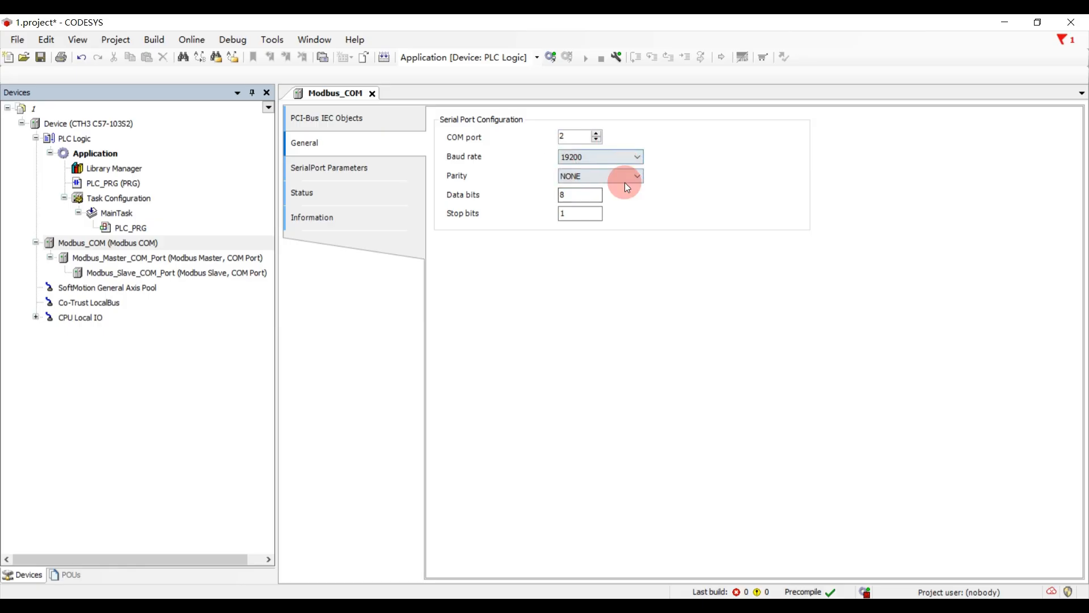
double_click(570, 196)
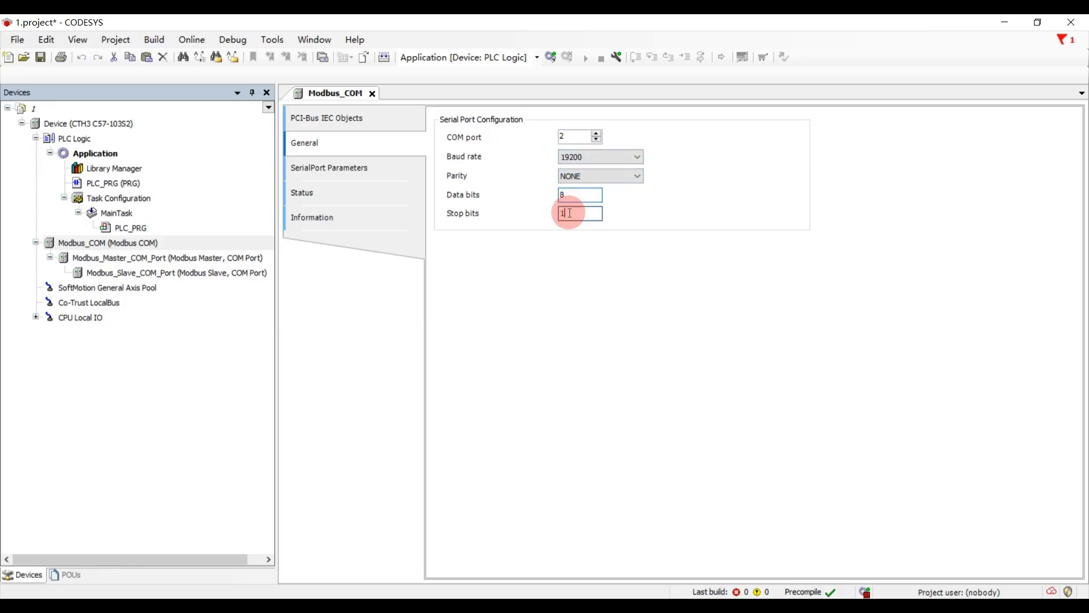
double_click(570, 214)
- Enable auto-restart communication in the general settings of Modbus_Master_COM_Port
double_click(165, 261)
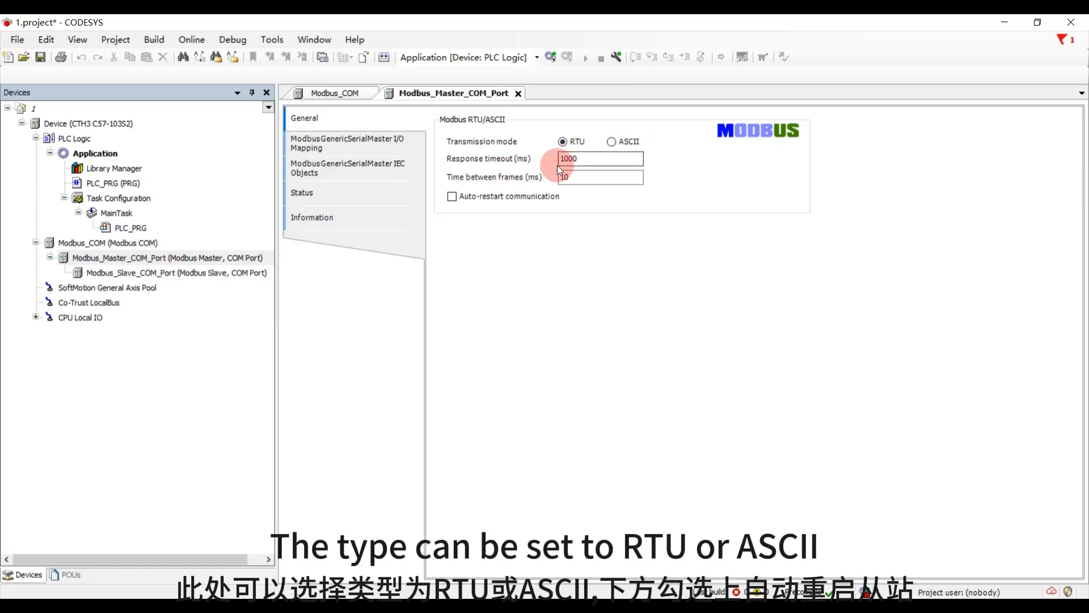
click(452, 197)
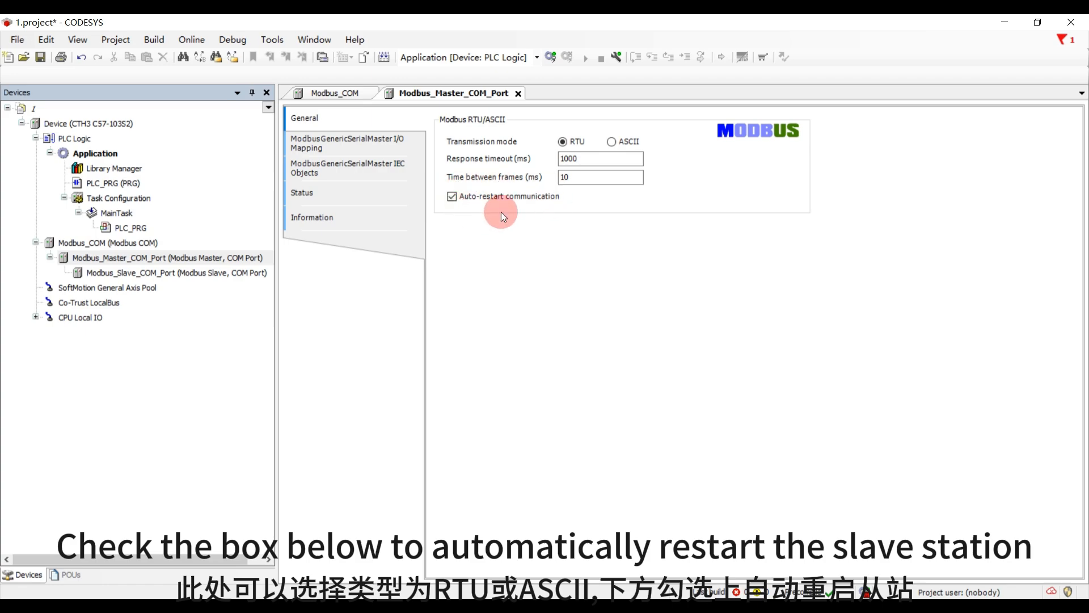
- Start a new Modbus slave channel on Modbus_Slave_COM_Port and name it vw0
double_click(233, 274)
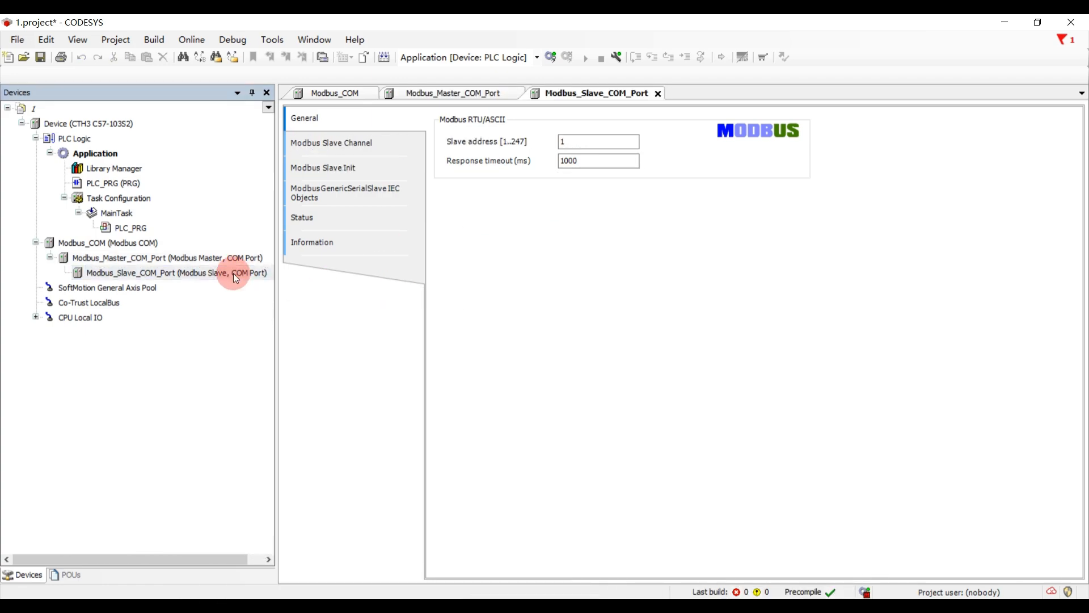
double_click(562, 142)
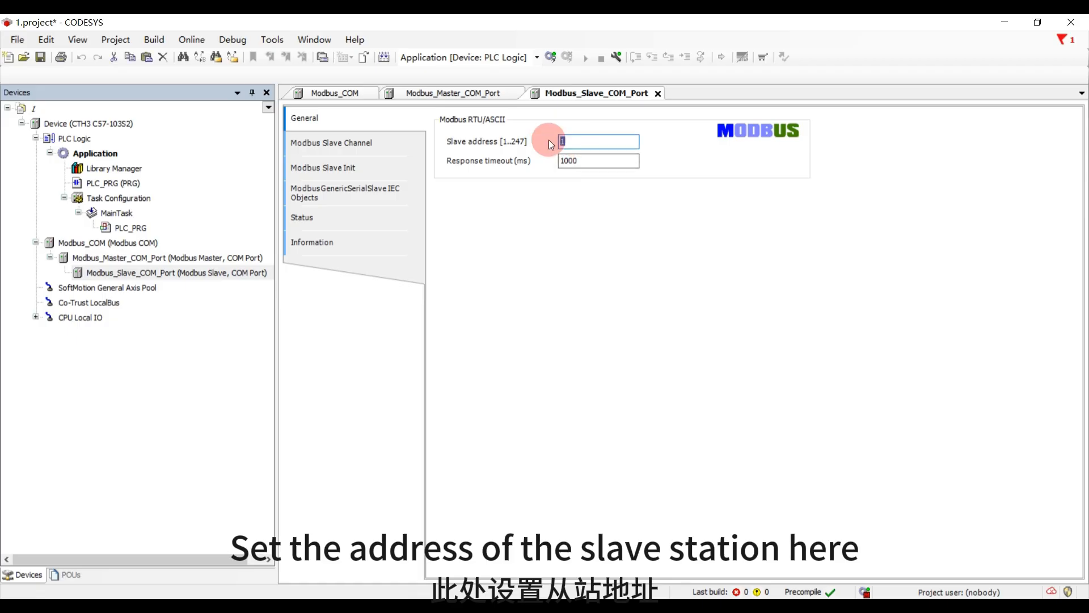
click(370, 148)
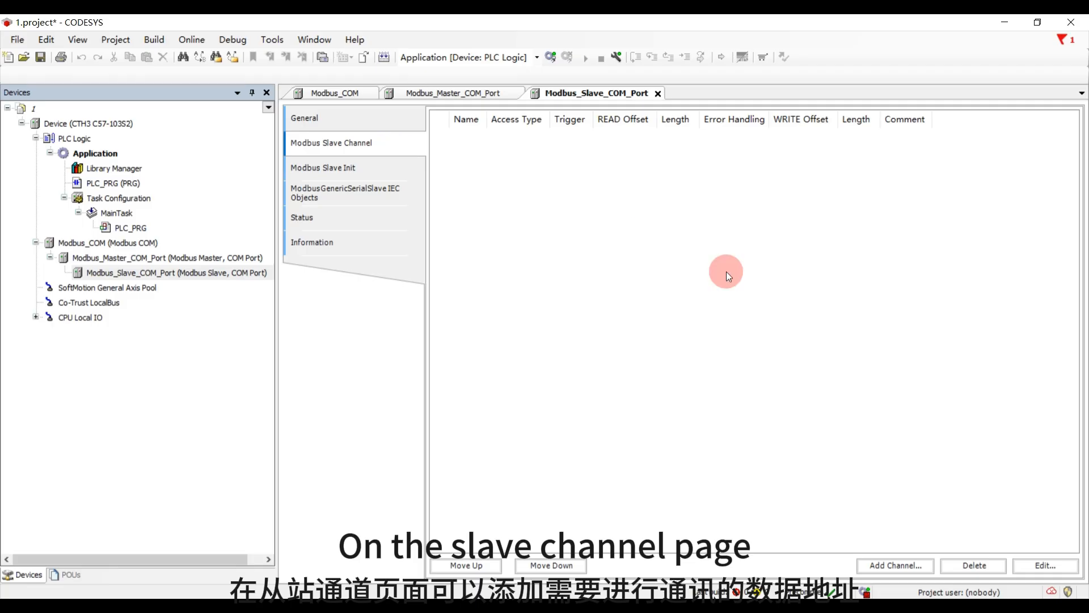
click(877, 567)
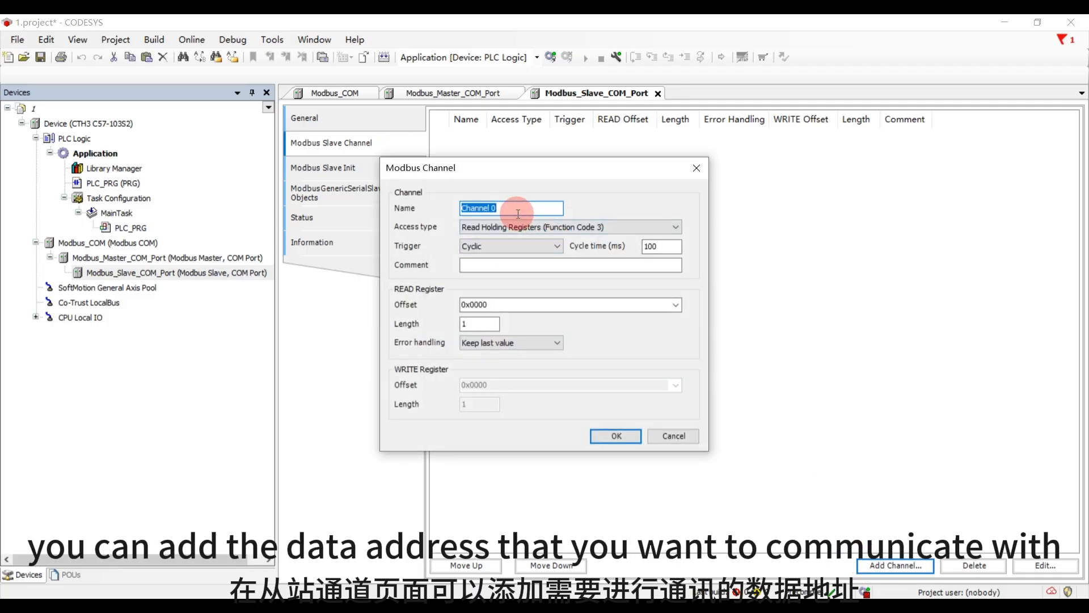
text(vw0)
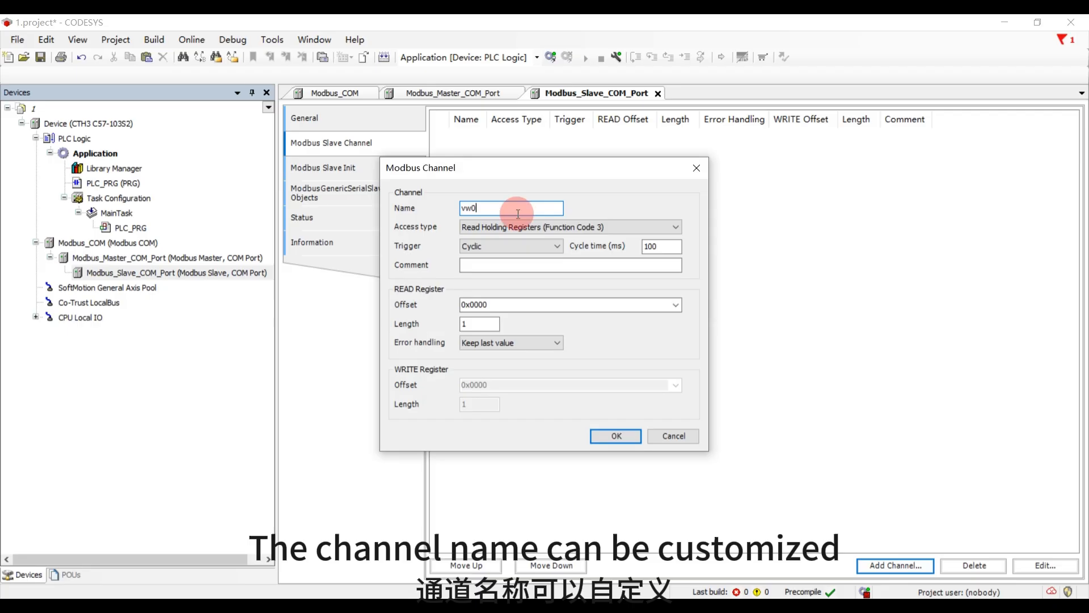
- Set the vw0 channel's access type to Read Holding Registers (Function Code 3) with a Cyclic trigger
click(513, 226)
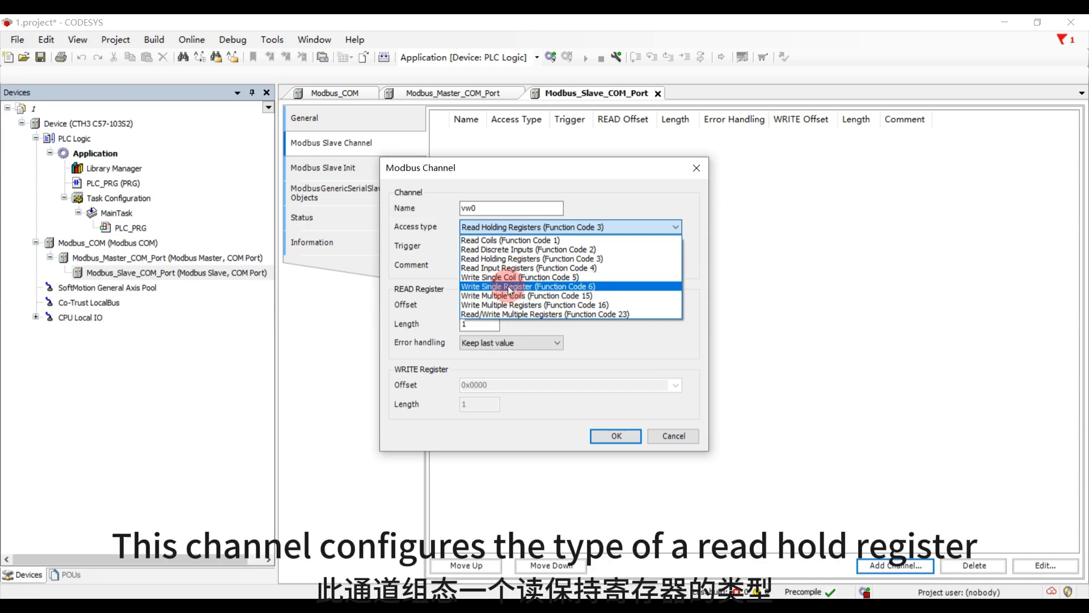
click(484, 258)
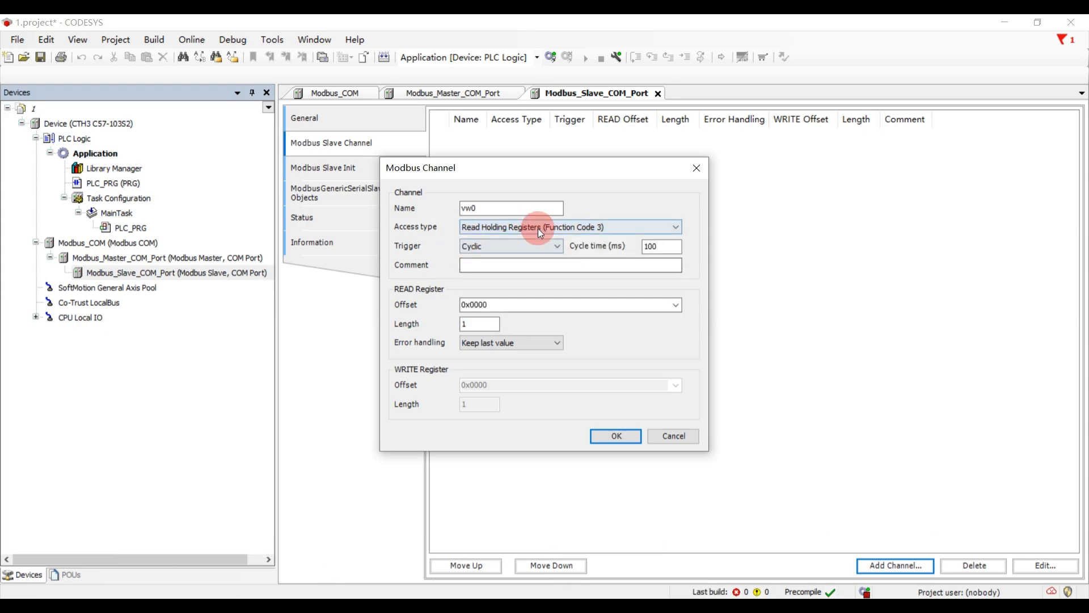
click(481, 246)
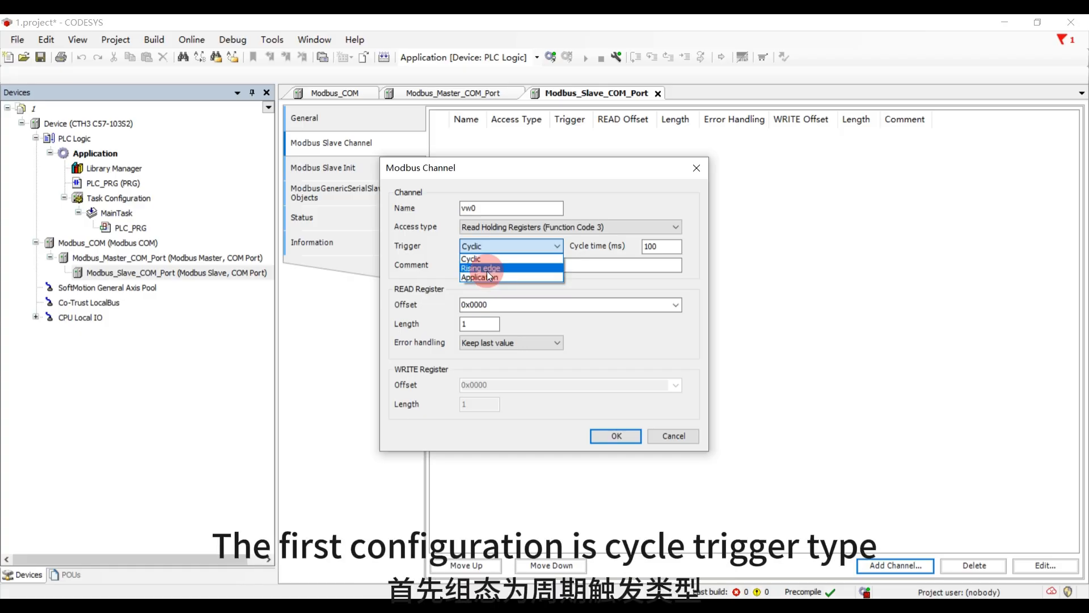
click(471, 259)
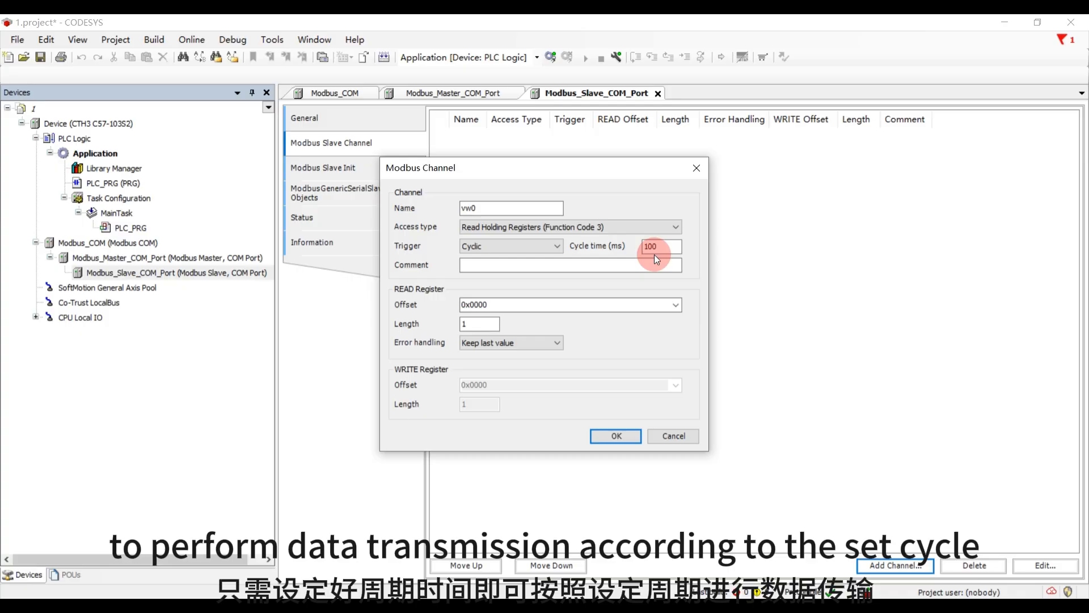
- Set the channel's READ register length to 10 with Keep last value error handling, and add the channel
double_click(504, 304)
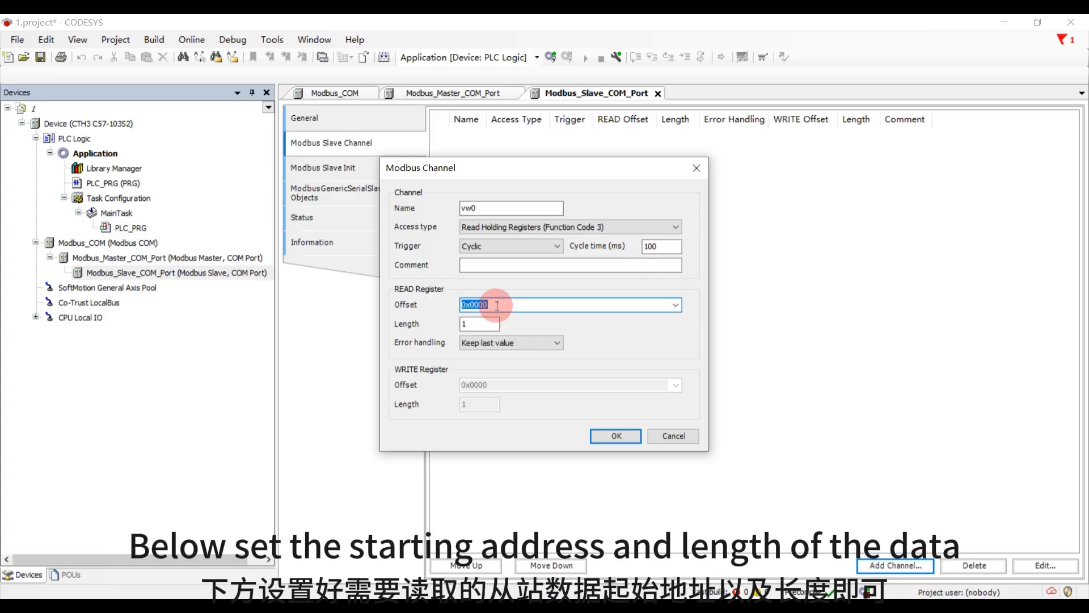
click(497, 306)
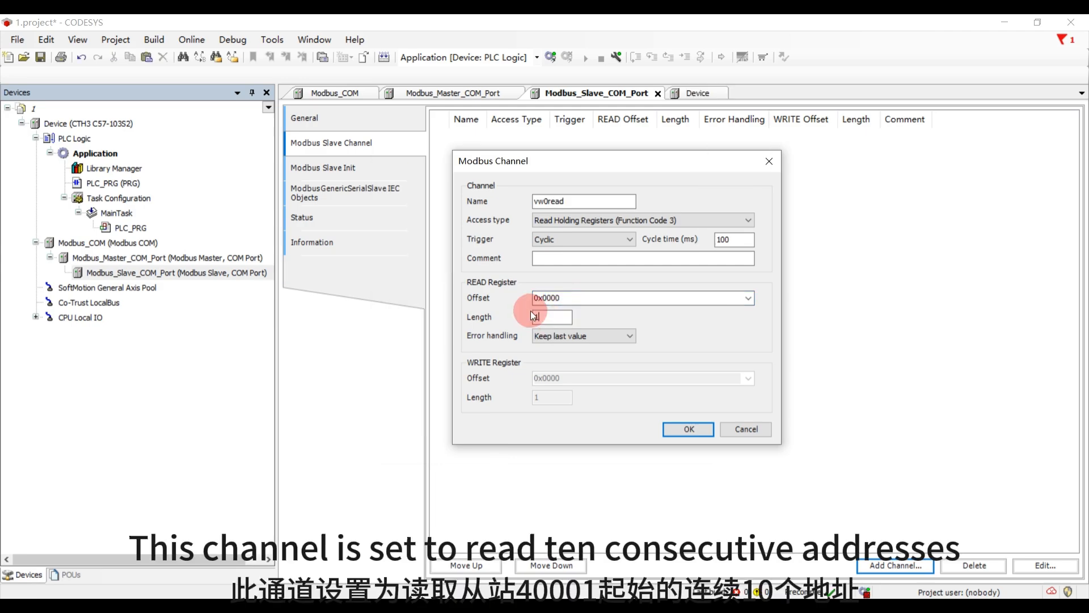
click(533, 317)
text(0)
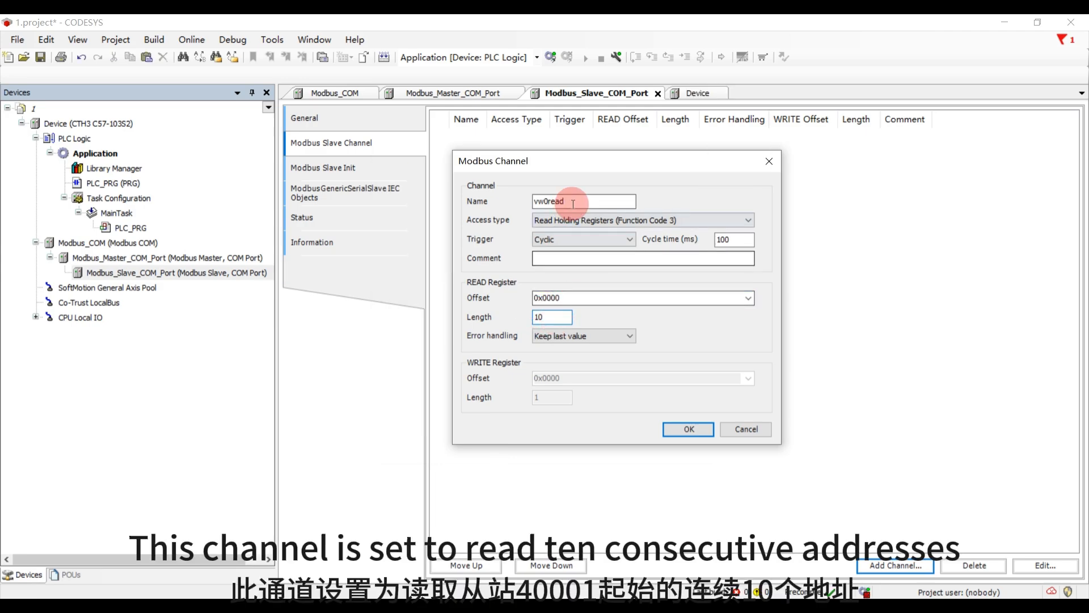
click(554, 319)
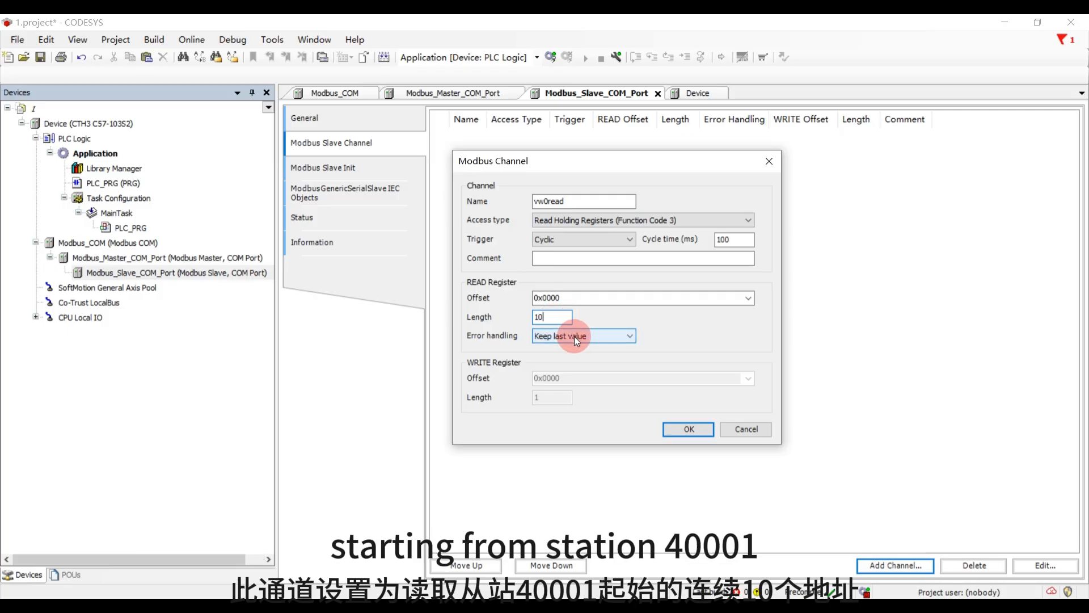
click(574, 338)
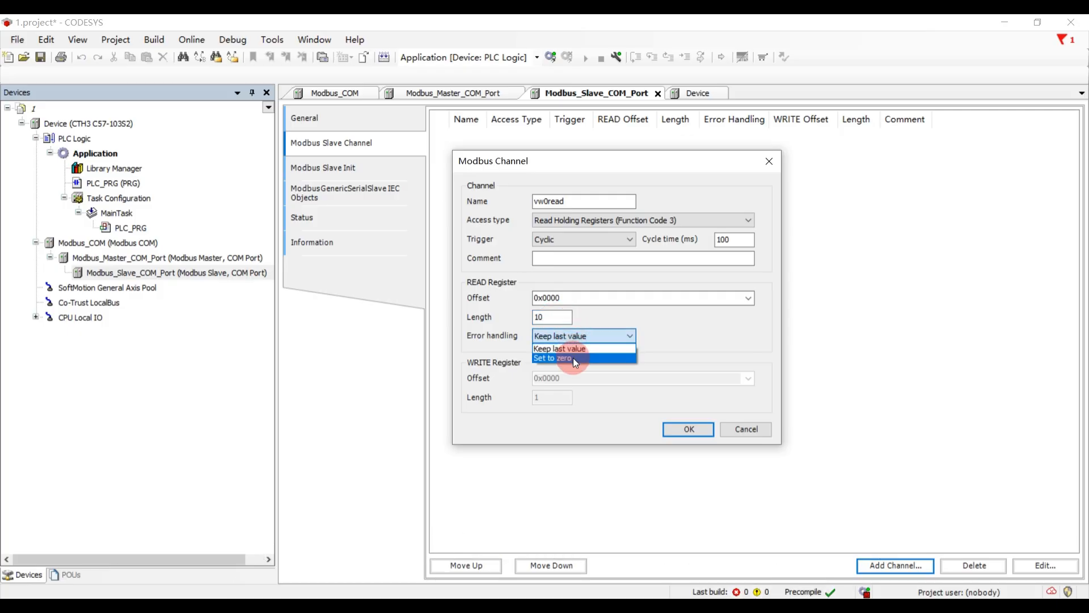
click(573, 349)
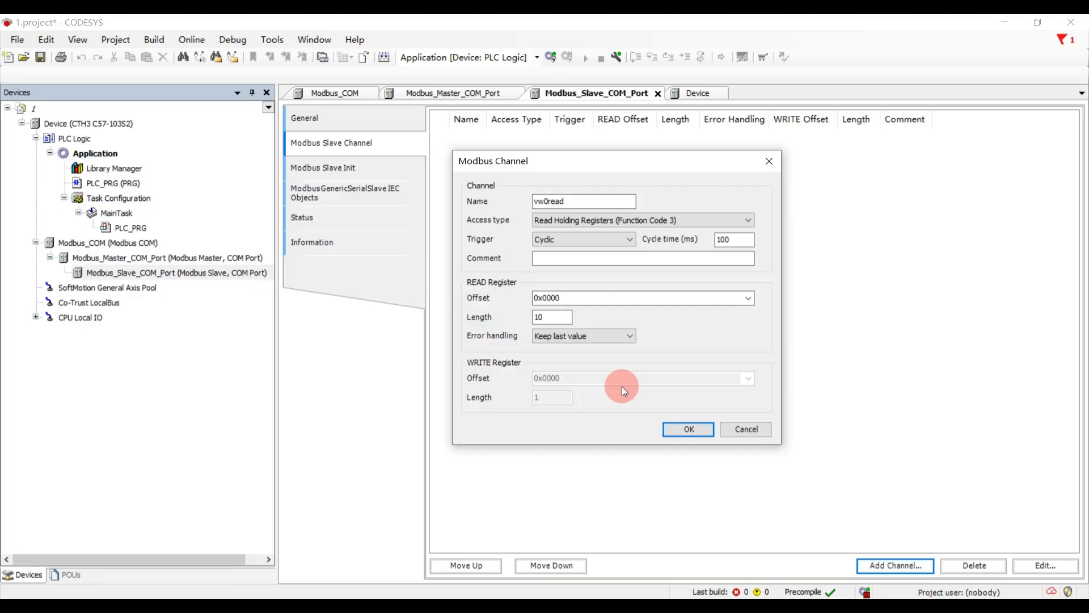
click(676, 431)
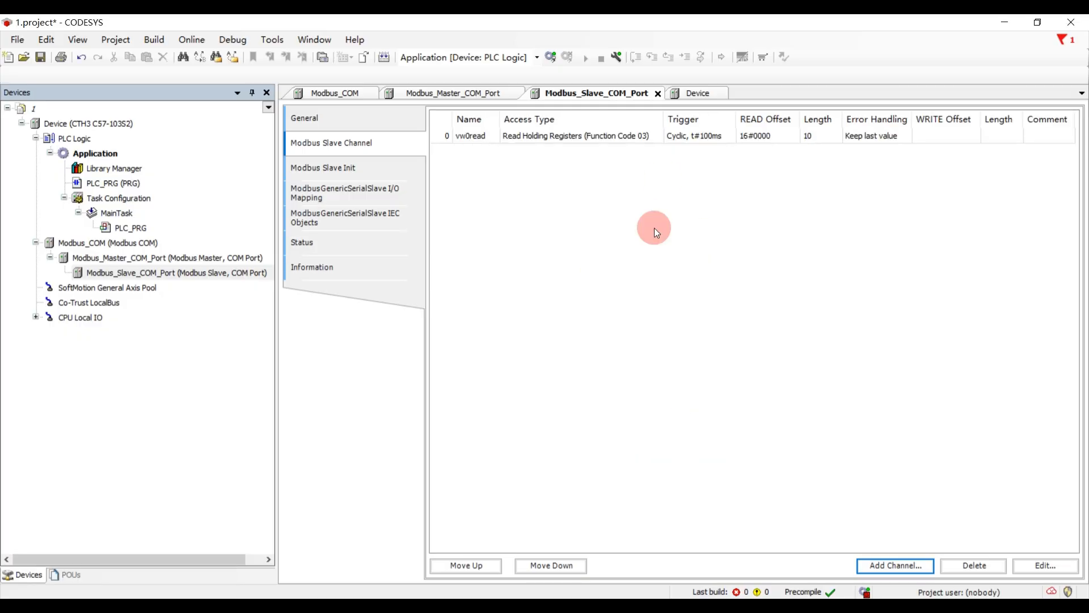
- Expand the vw0read channel in the slave's I/O mapping and set Always update variables to Enabled 1
click(392, 187)
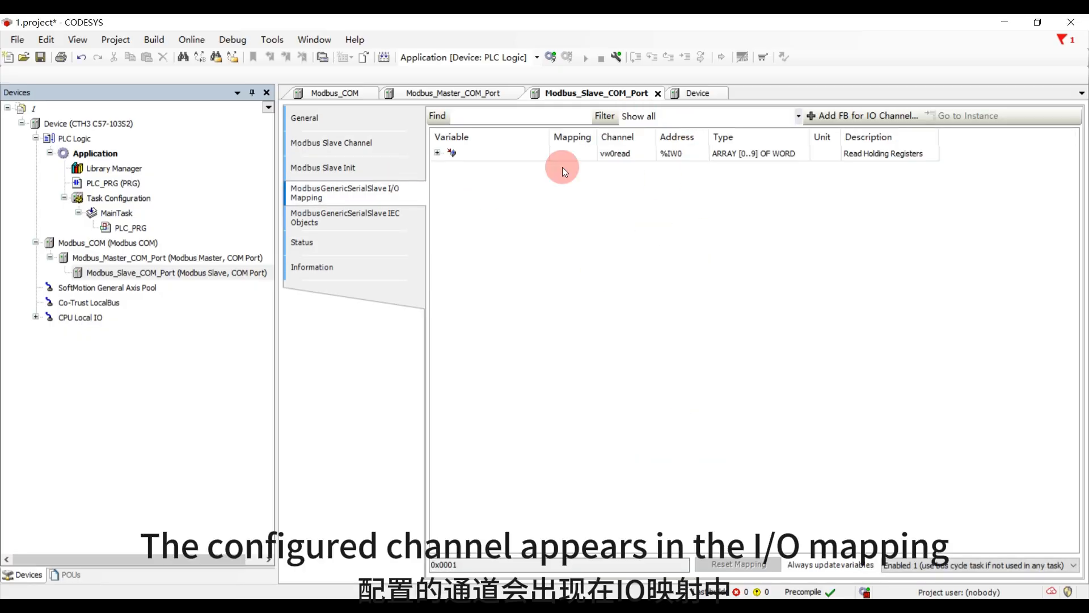
click(437, 153)
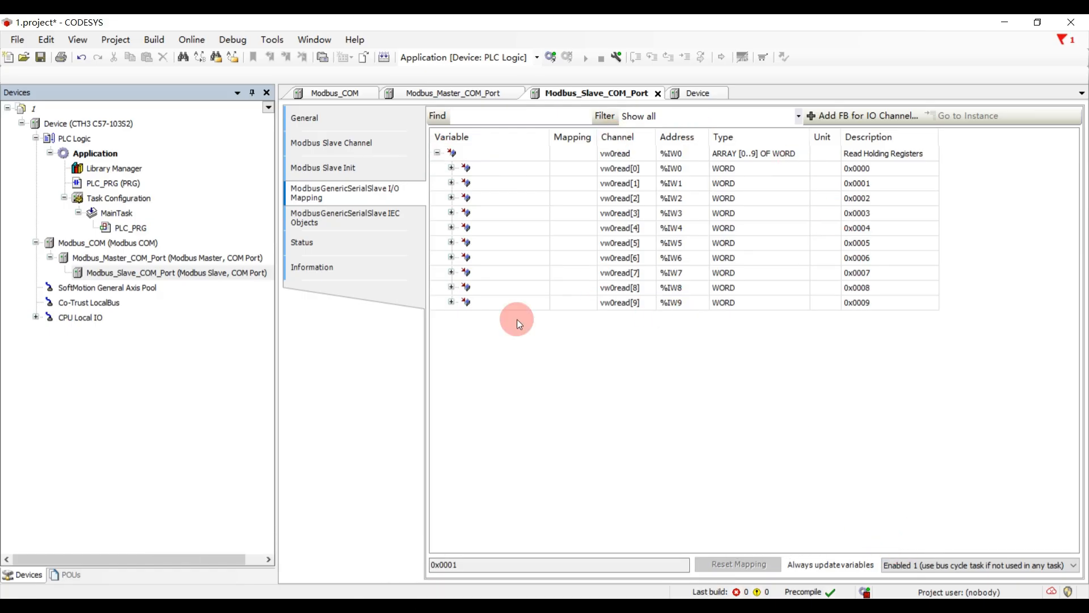
click(943, 566)
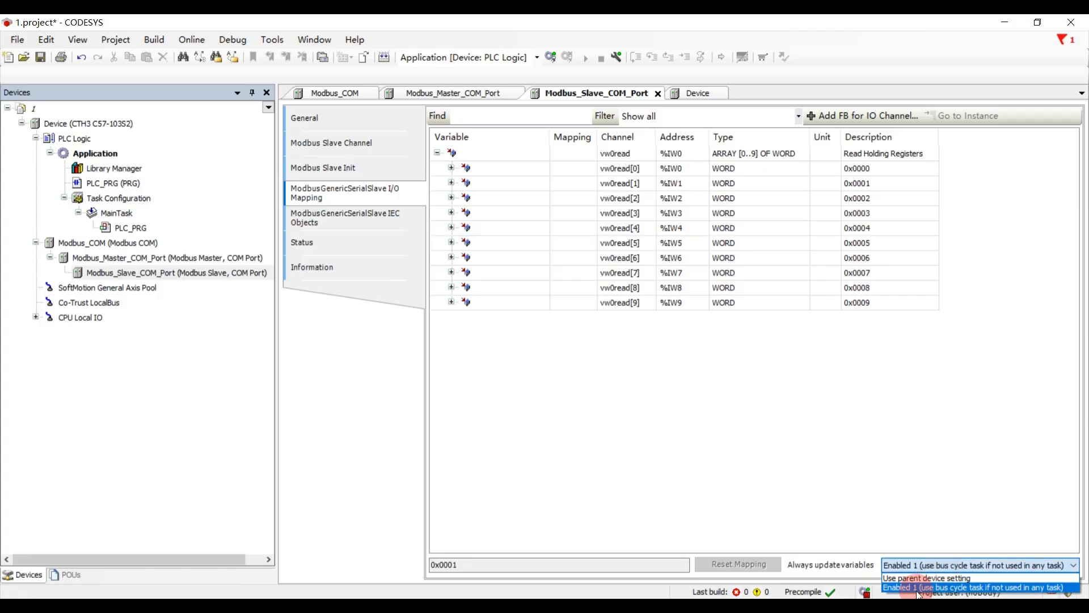
click(919, 588)
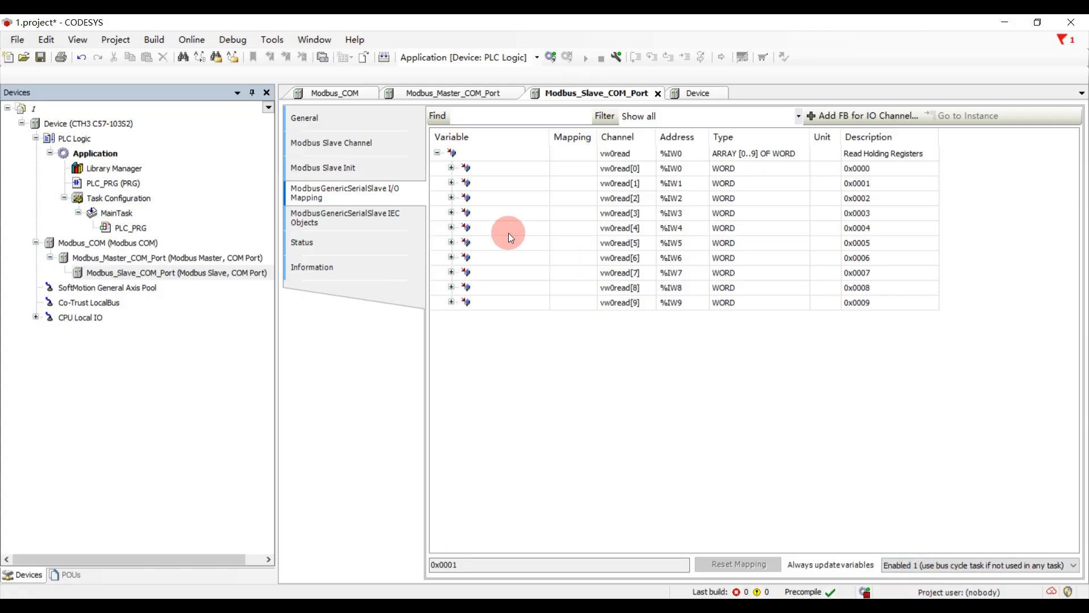
- Add a slave initialization value using Write Multiple Registers (Function Code 16) at offset 0x0000, with length 5 and value 22
click(387, 173)
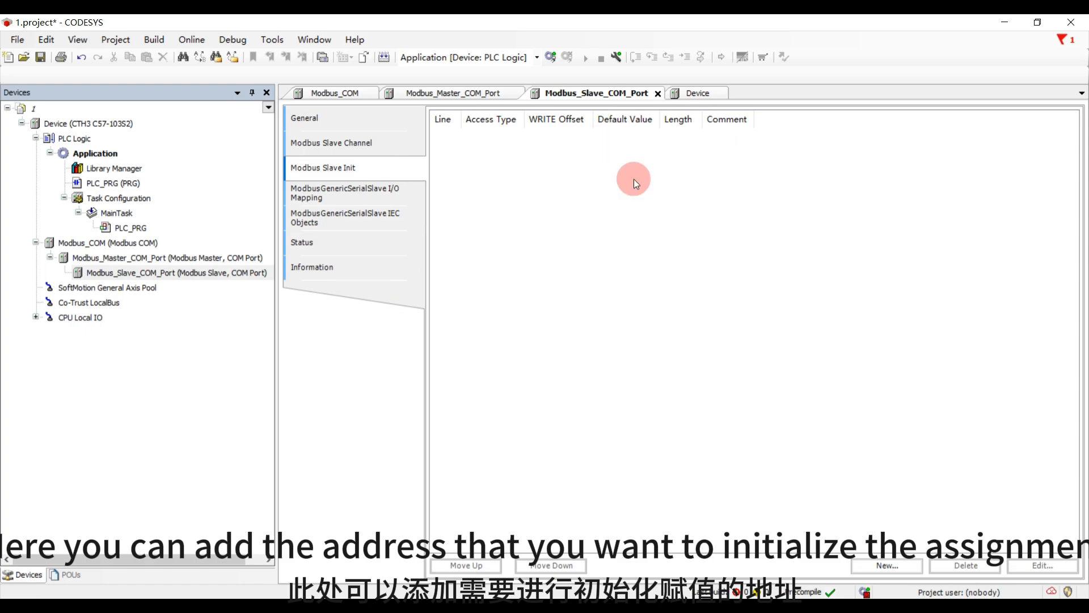
click(887, 565)
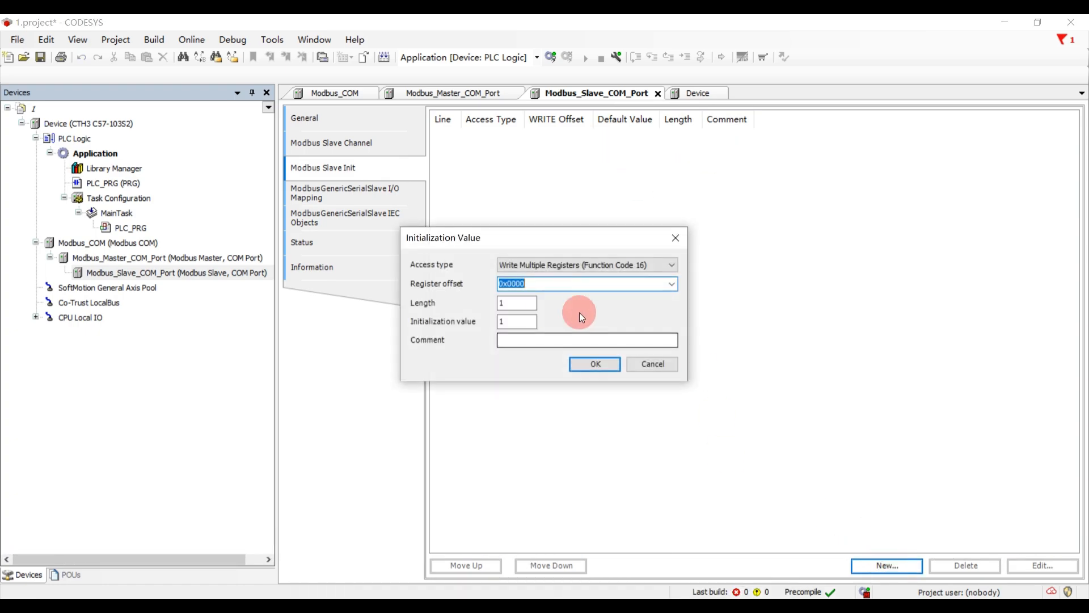
click(536, 266)
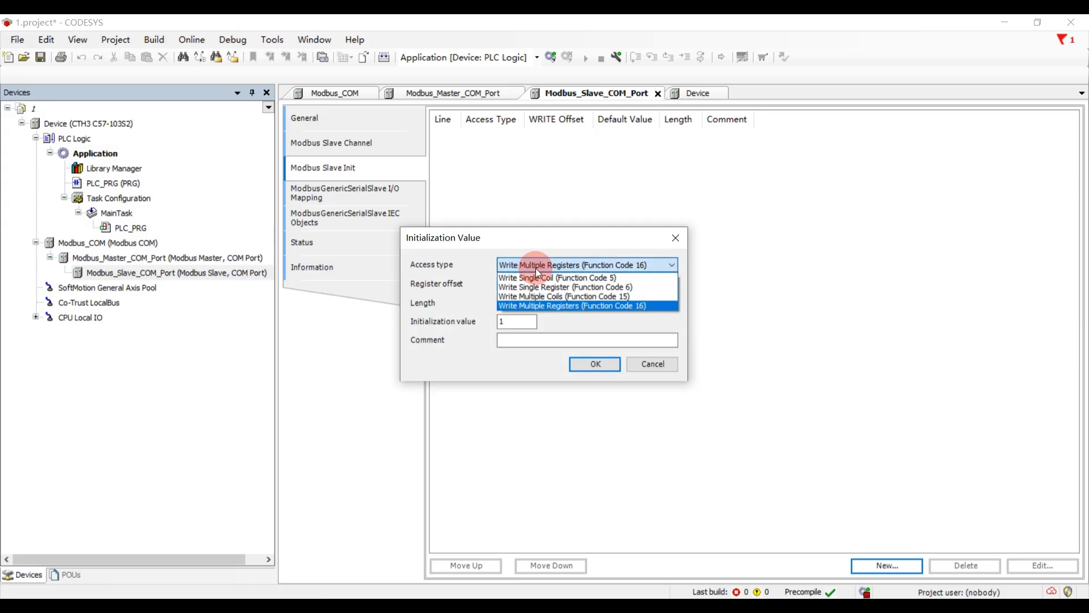
click(537, 269)
click(513, 302)
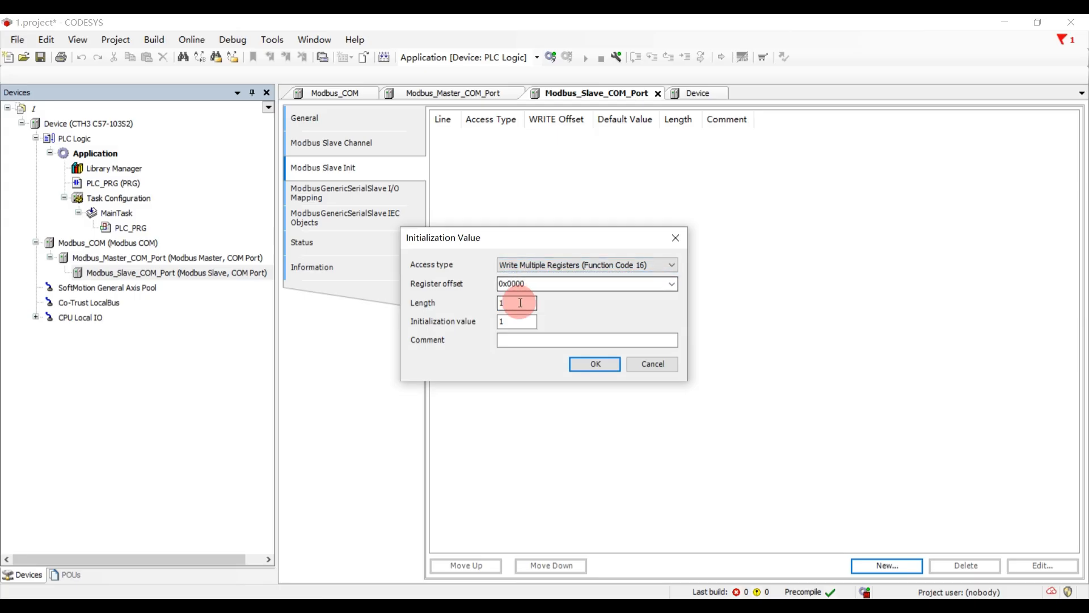
key(BackSpace)
text(5)
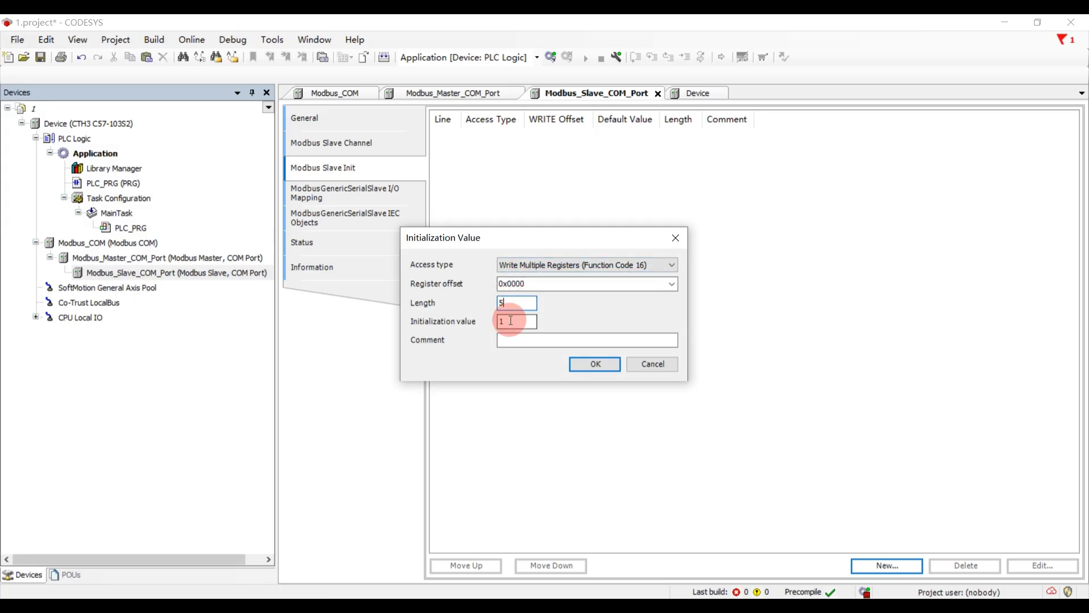
double_click(511, 321)
text(22)
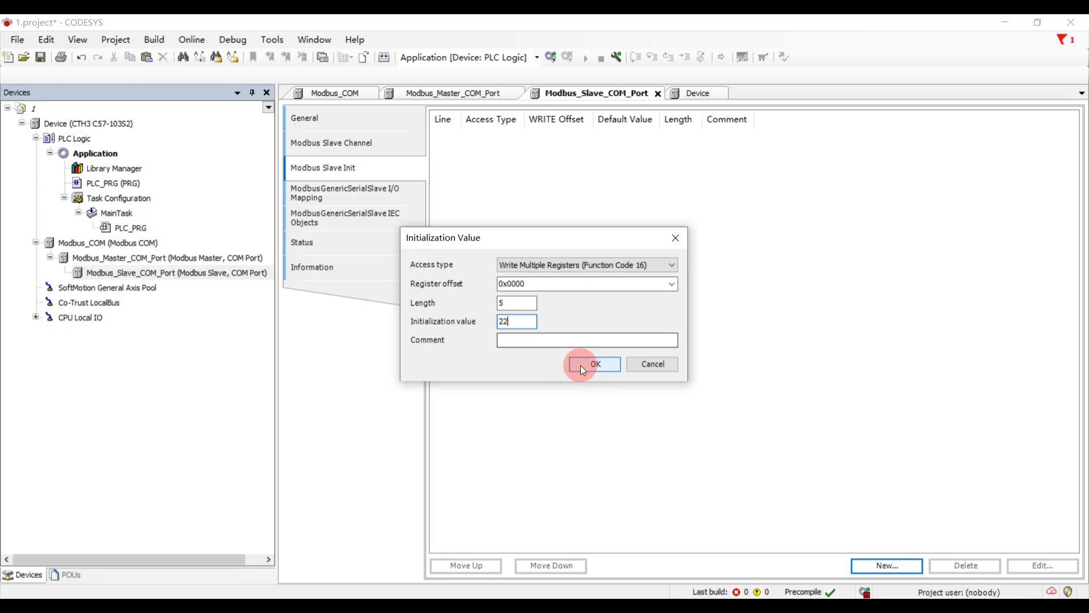
click(582, 366)
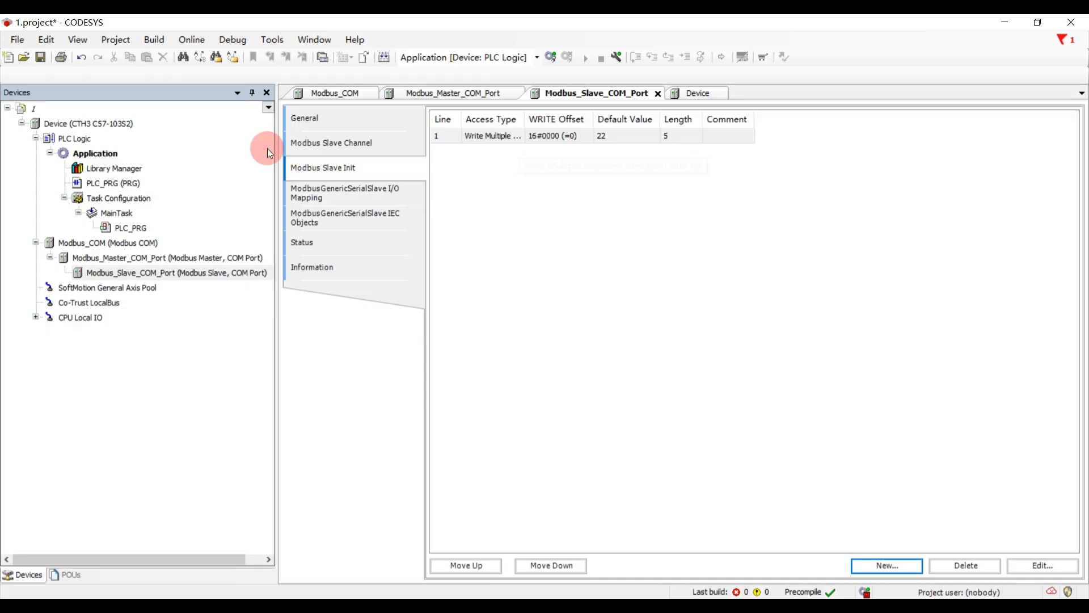
- Log in to the PLC with the application and start it running
click(550, 58)
click(515, 342)
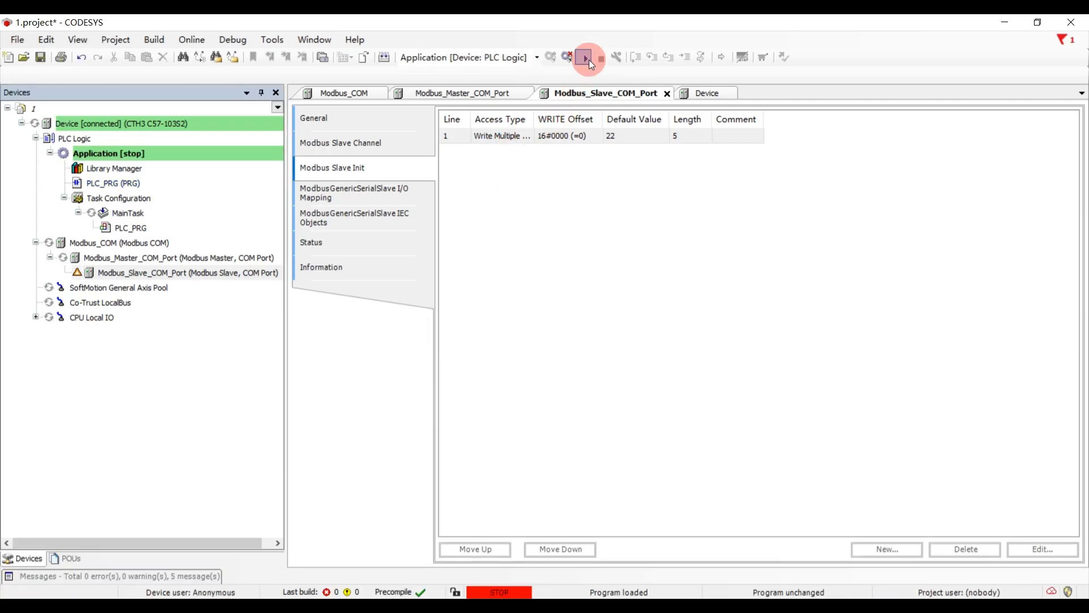
click(588, 59)
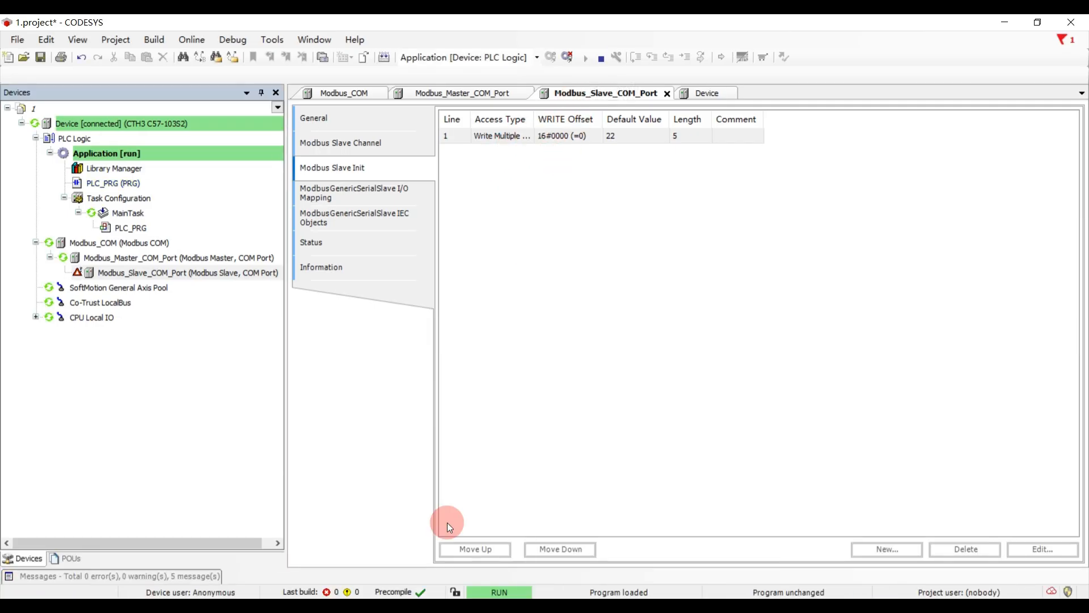
- Switch to the Modbus Slave simulator and connect it on Port 1 in RTU mode at 19200 baud, 8 data bits, no parity
click(454, 607)
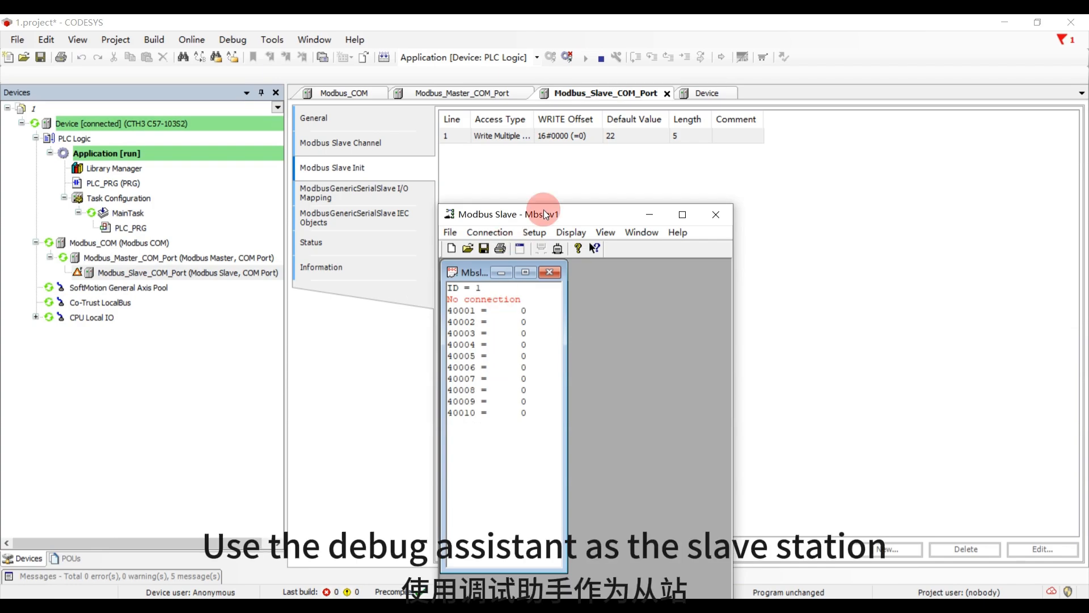
click(507, 234)
click(506, 247)
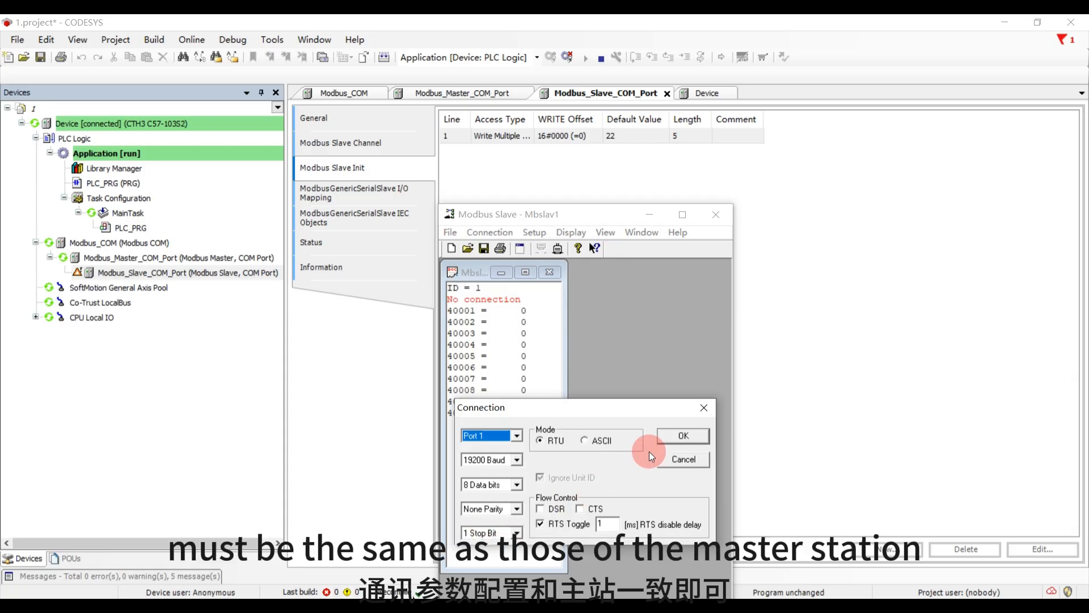
click(675, 437)
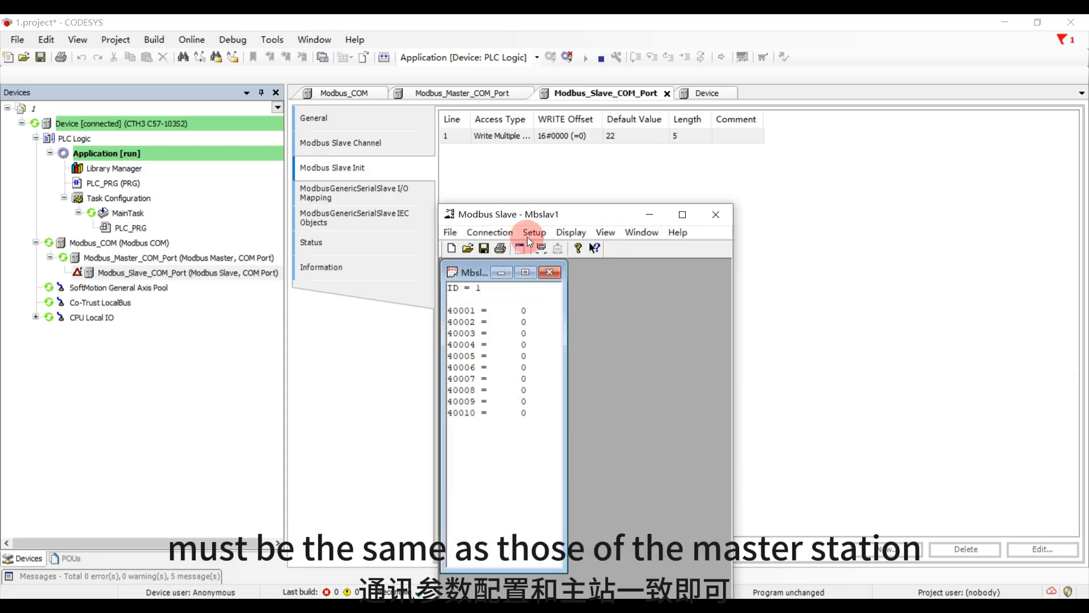
drag(520, 219, 578, 181)
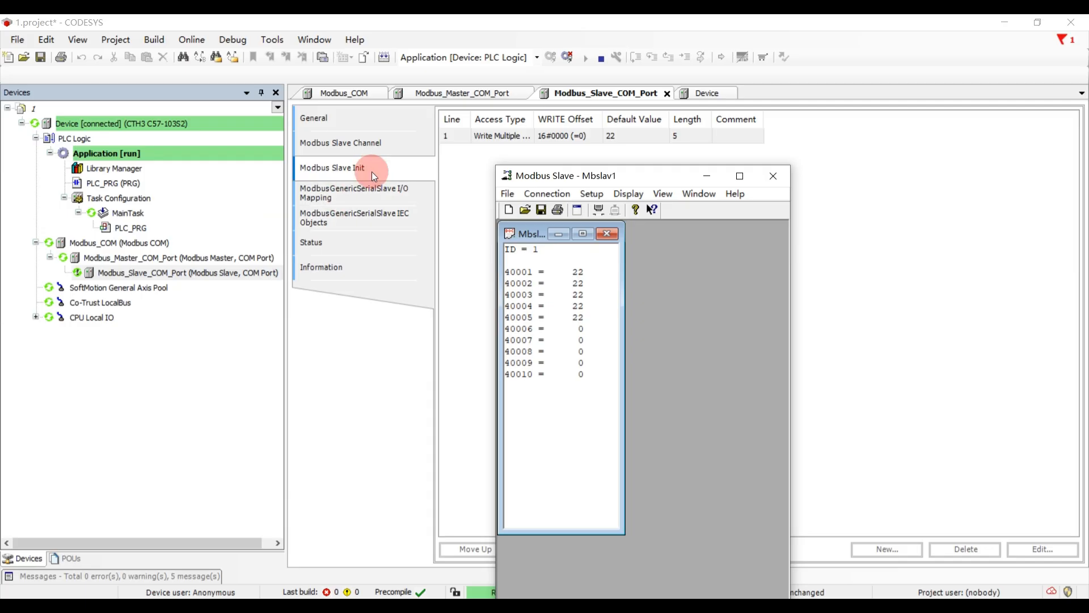
- Show the slave's online I/O mapping in CODESYS, and set register 40001 to 88 in the Modbus Slave simulator
click(370, 194)
click(449, 606)
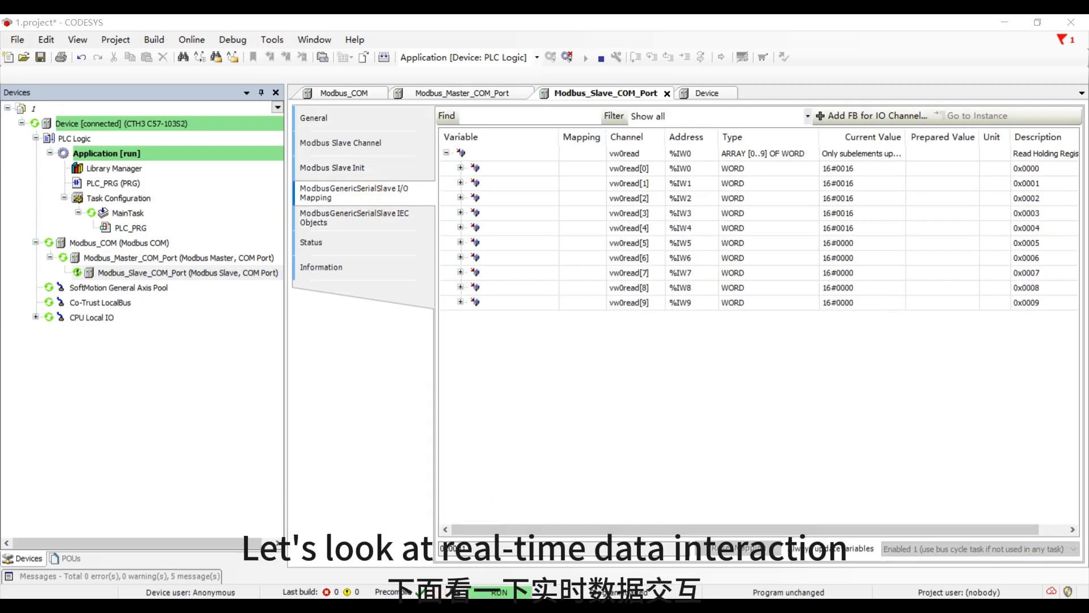
drag(629, 176, 501, 192)
click(451, 281)
double_click(452, 282)
text(88)
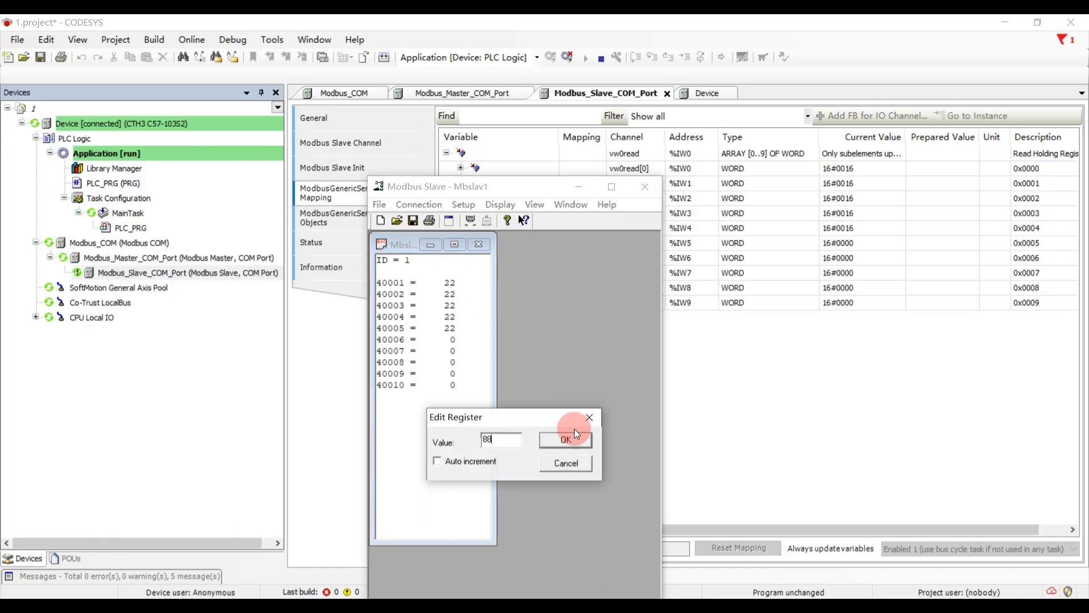
click(571, 438)
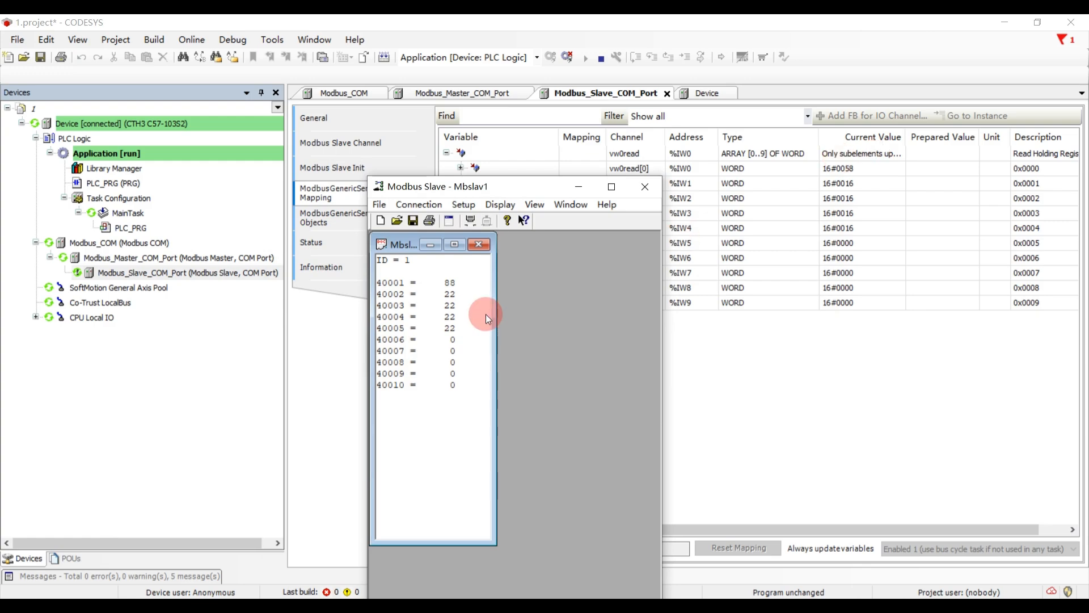
- Set register 40003 to 99 and register 40002 to 7 in the simulator
double_click(450, 290)
text(99)
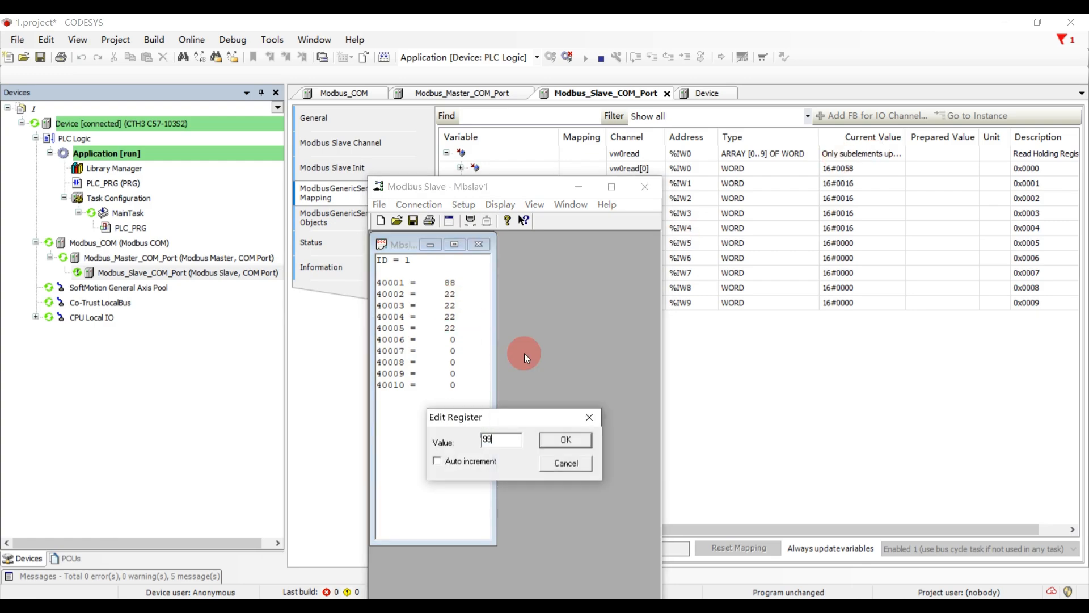
click(565, 442)
double_click(451, 297)
text(7)
click(543, 440)
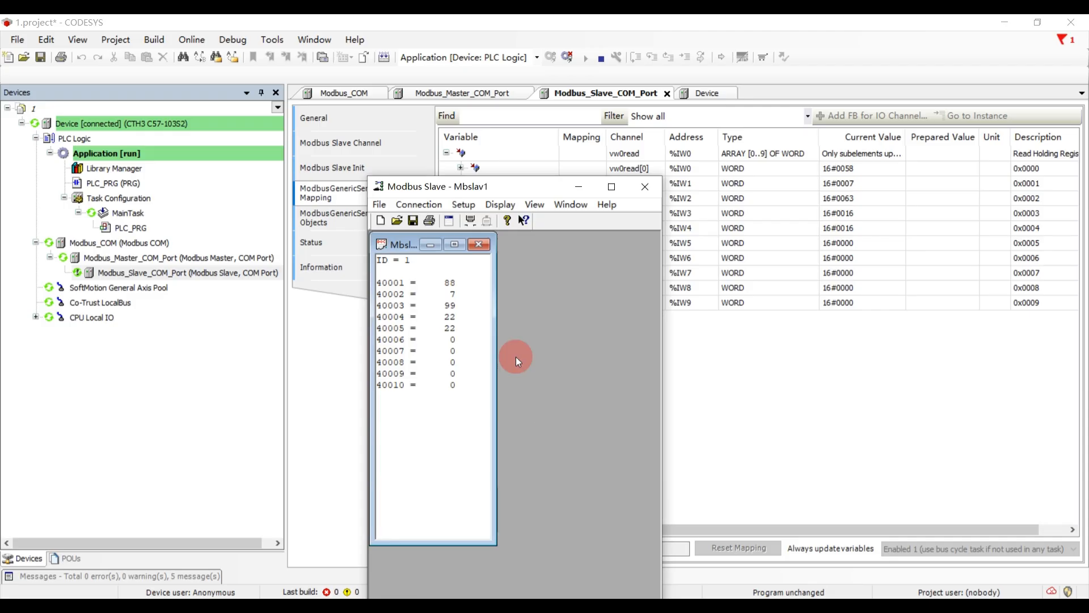
- Set register 40006 to 888 and register 40007 to 333 in the simulator
double_click(452, 343)
text(888)
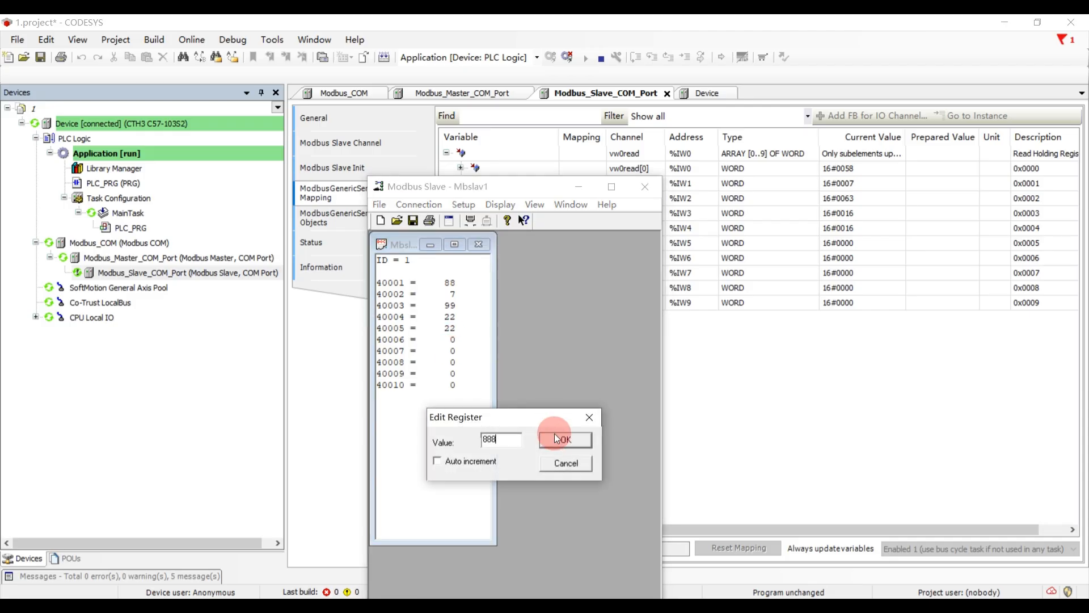
click(555, 437)
double_click(454, 353)
text(333)
click(564, 441)
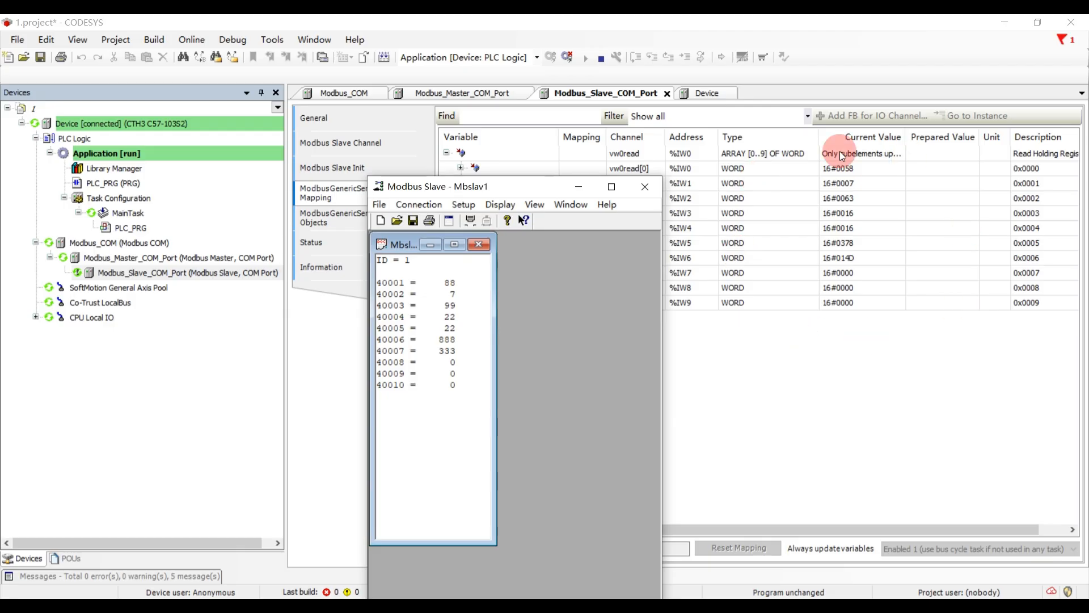
- Switch back to CODESYS, log out of the PLC, and rename the Modbus slave channel vw0read as vw0write
click(829, 384)
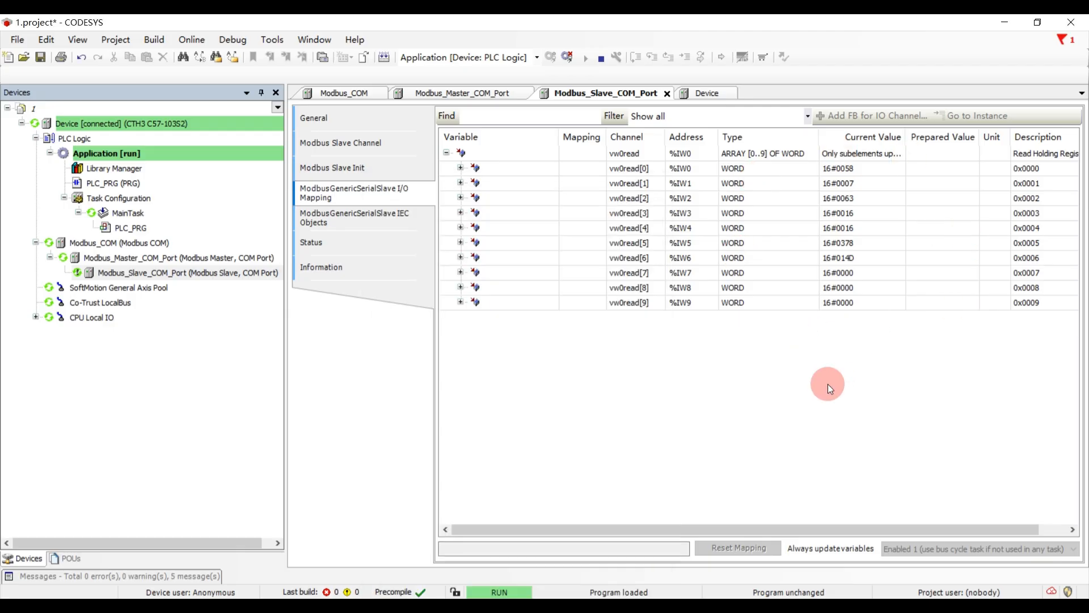
click(569, 57)
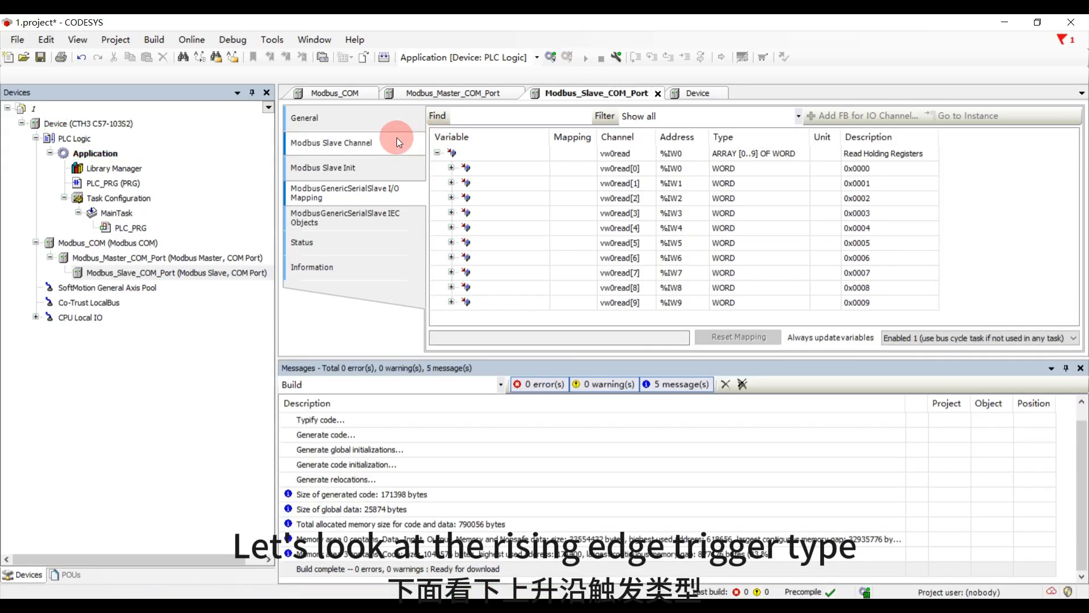
click(396, 137)
double_click(625, 135)
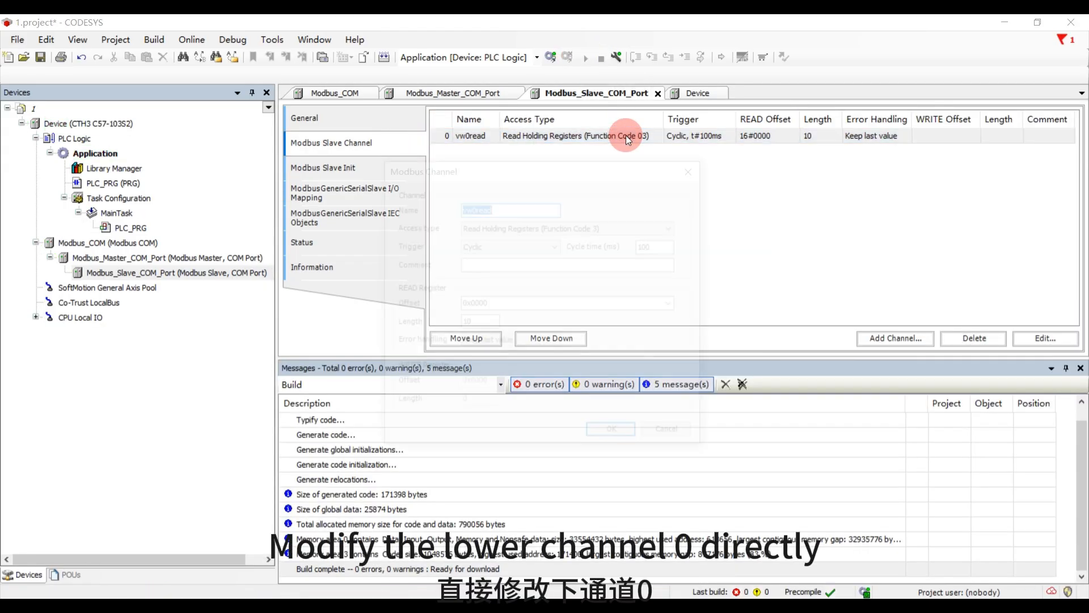
drag(492, 209, 479, 213)
text(wr)
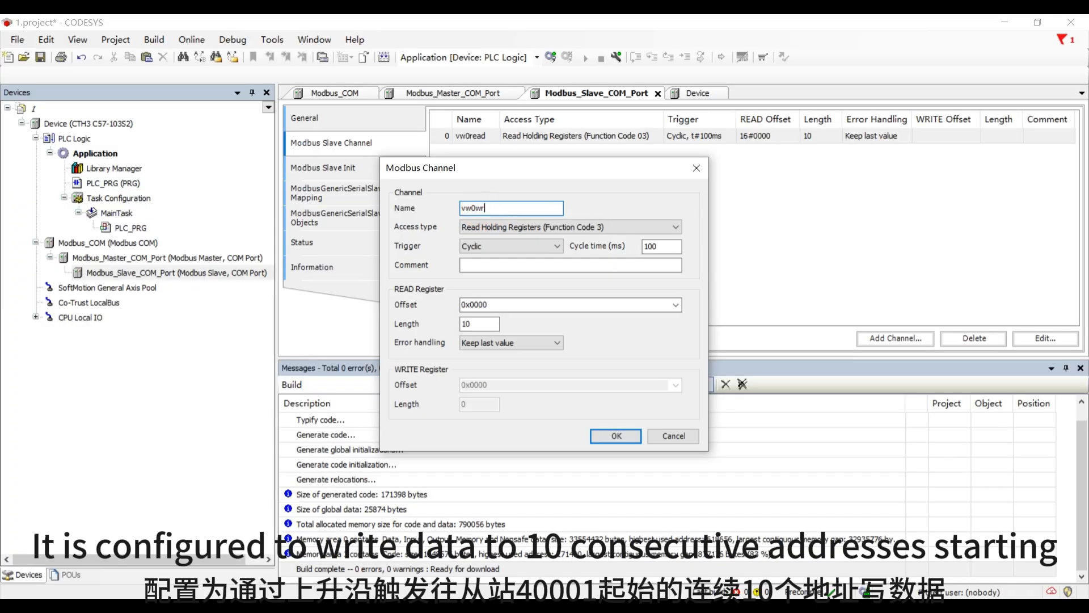
text(ite)
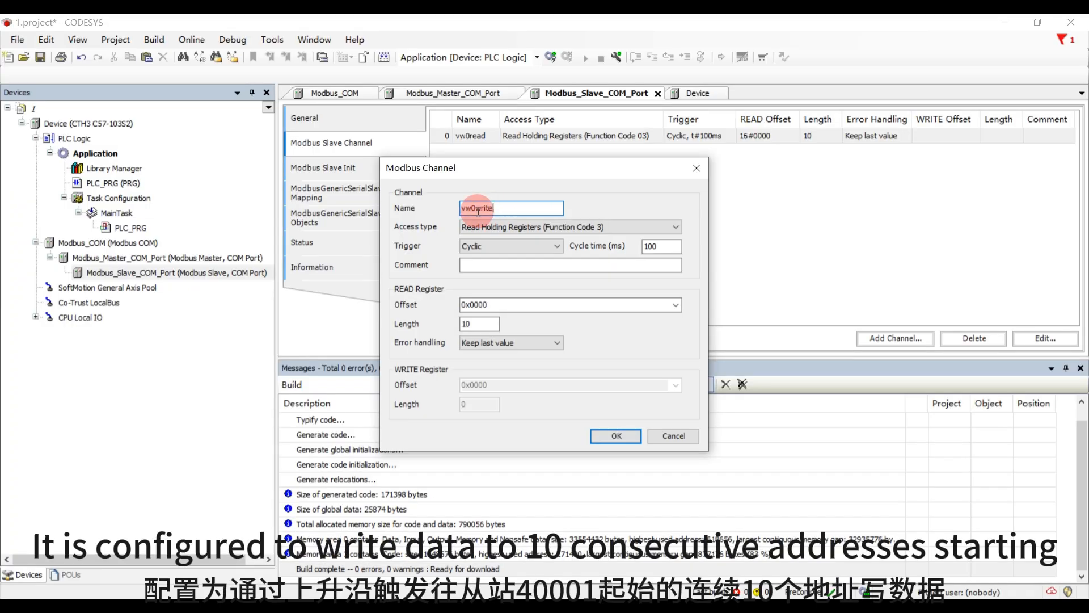
- Set the channel's access type to Write Multiple Registers (Function Code 16) and its trigger to Rising edge
click(512, 228)
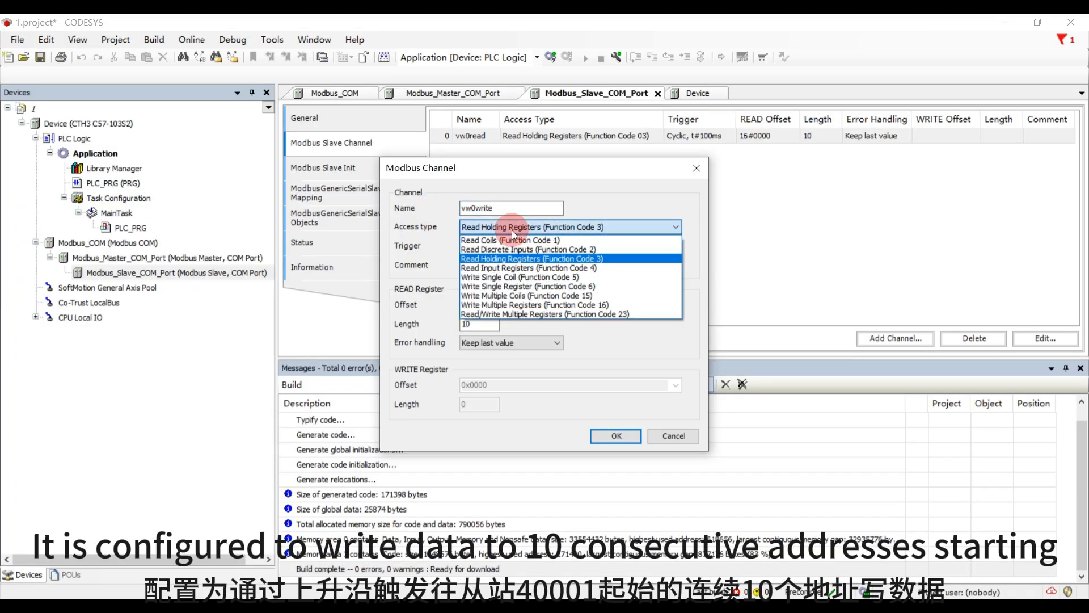
click(510, 309)
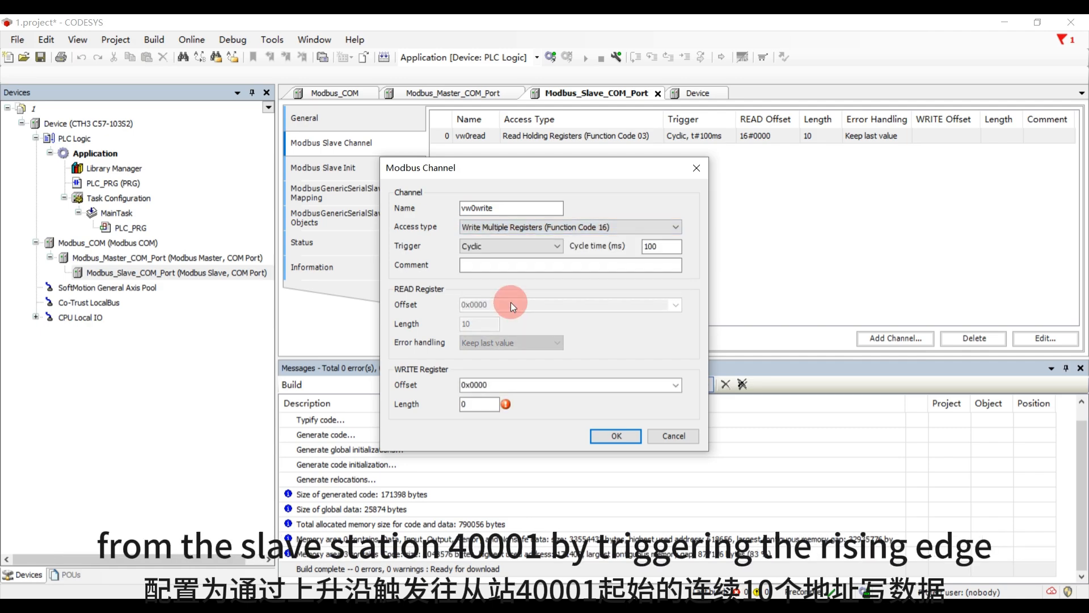
click(506, 247)
click(503, 267)
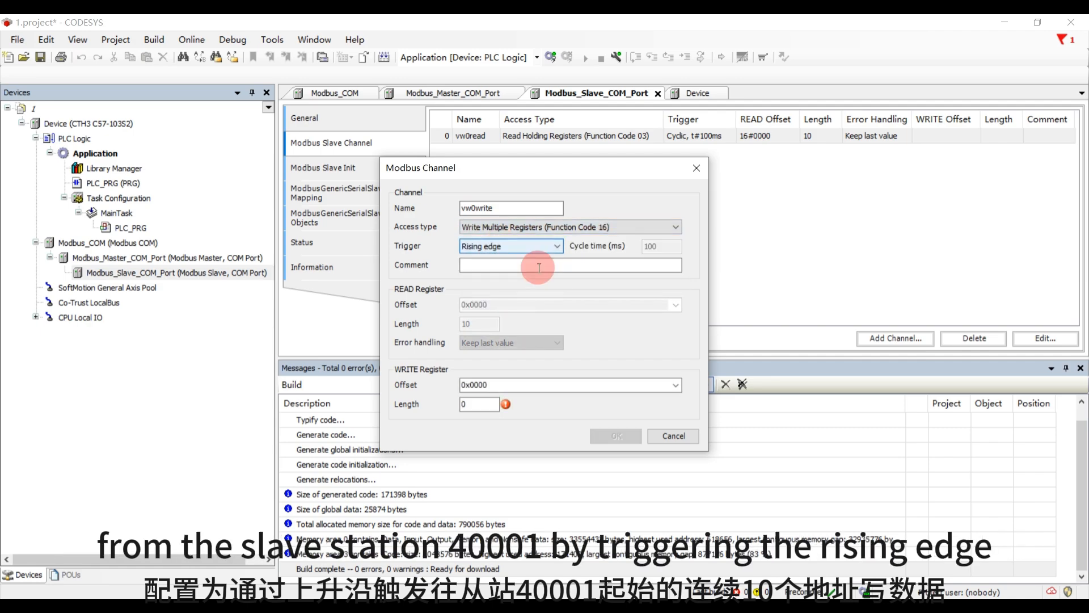
- Set the channel's write register length to 10 at offset 0x0000 and apply the channel settings
click(498, 384)
double_click(461, 403)
text(1)
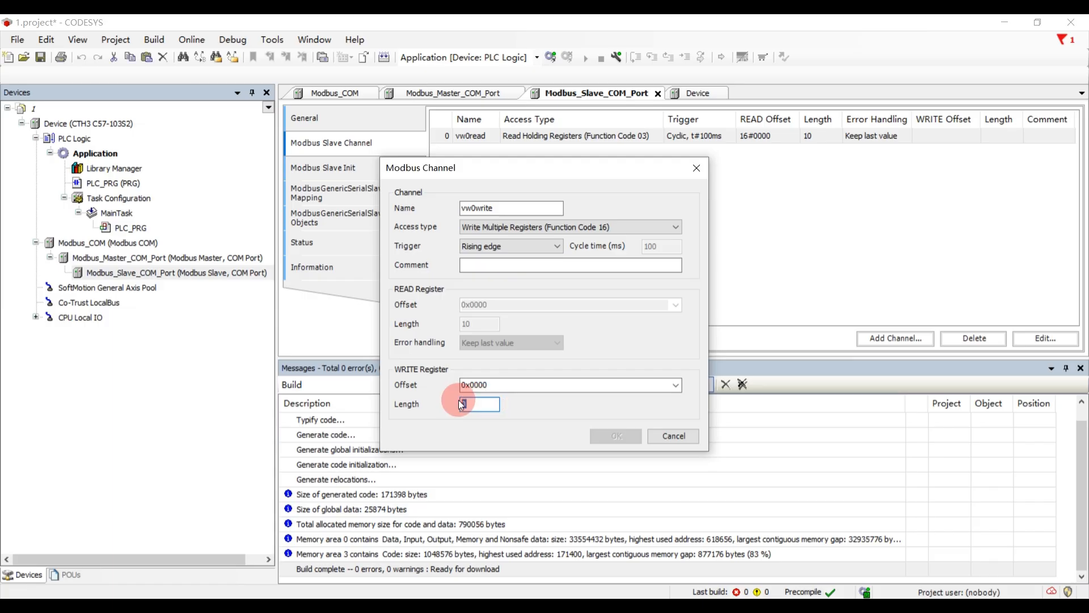
text(0)
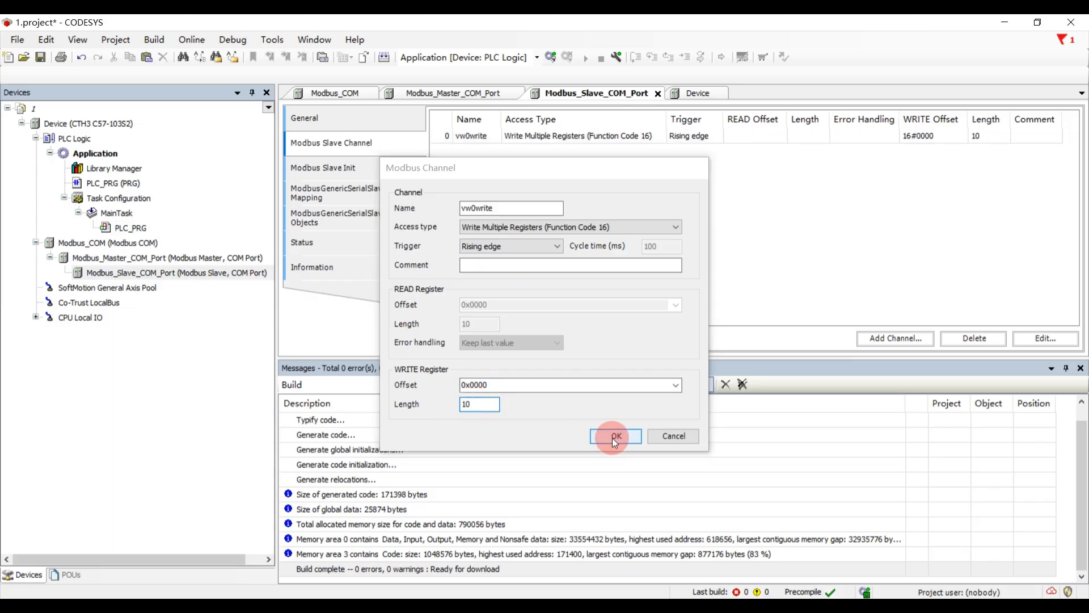
click(612, 439)
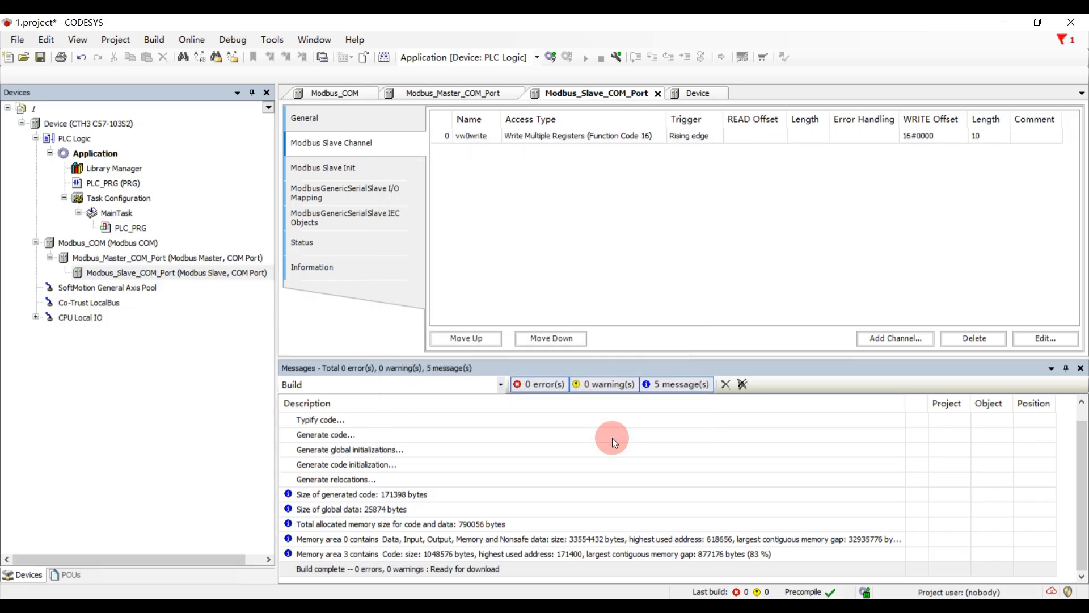
- Add a second slave channel with the default settings and delete it
click(891, 340)
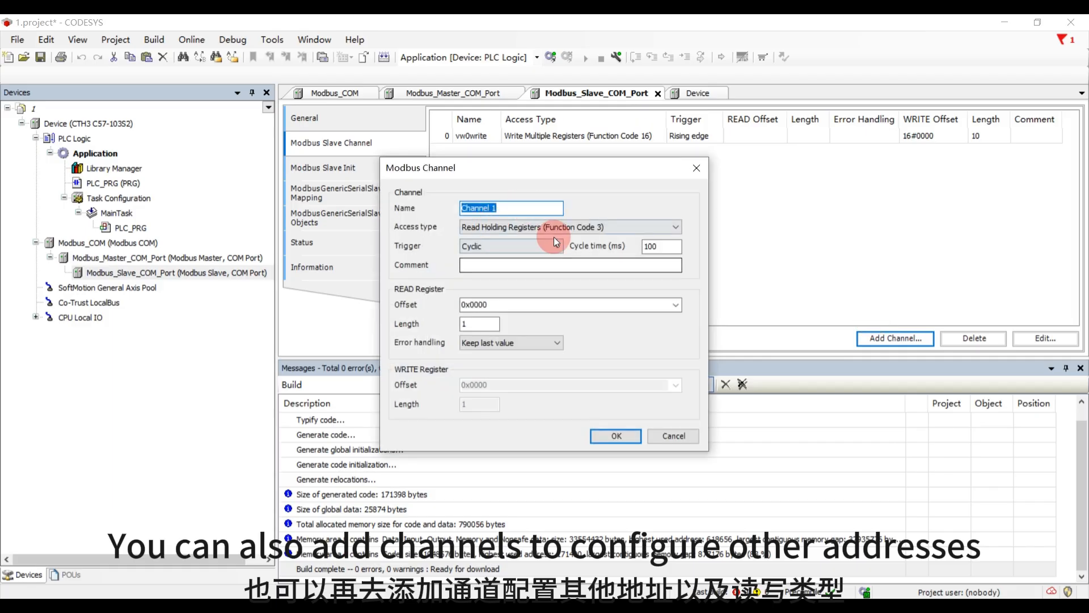
click(613, 433)
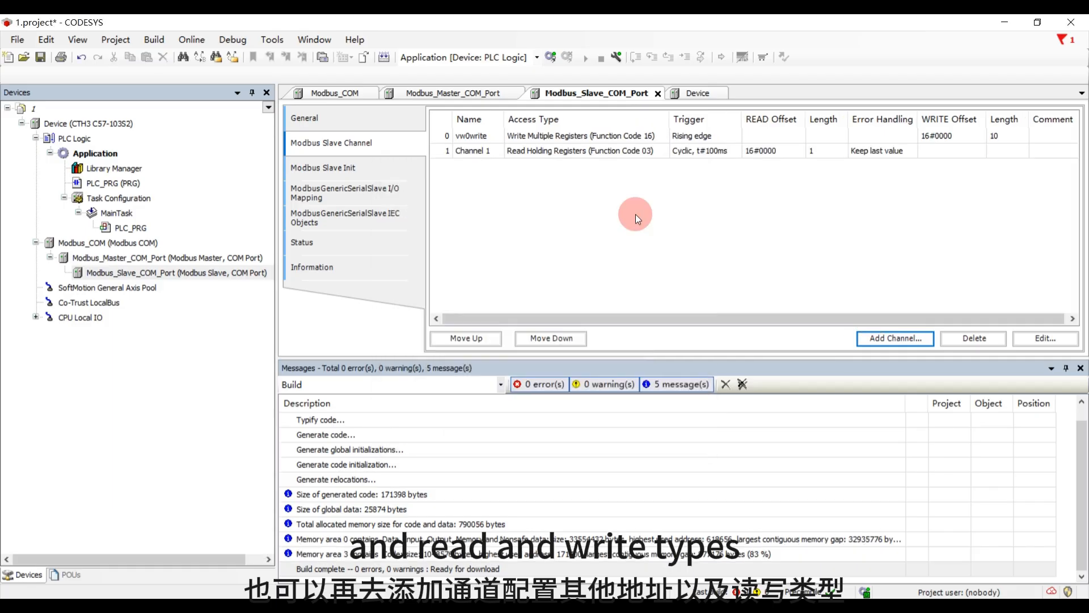
click(720, 152)
click(946, 343)
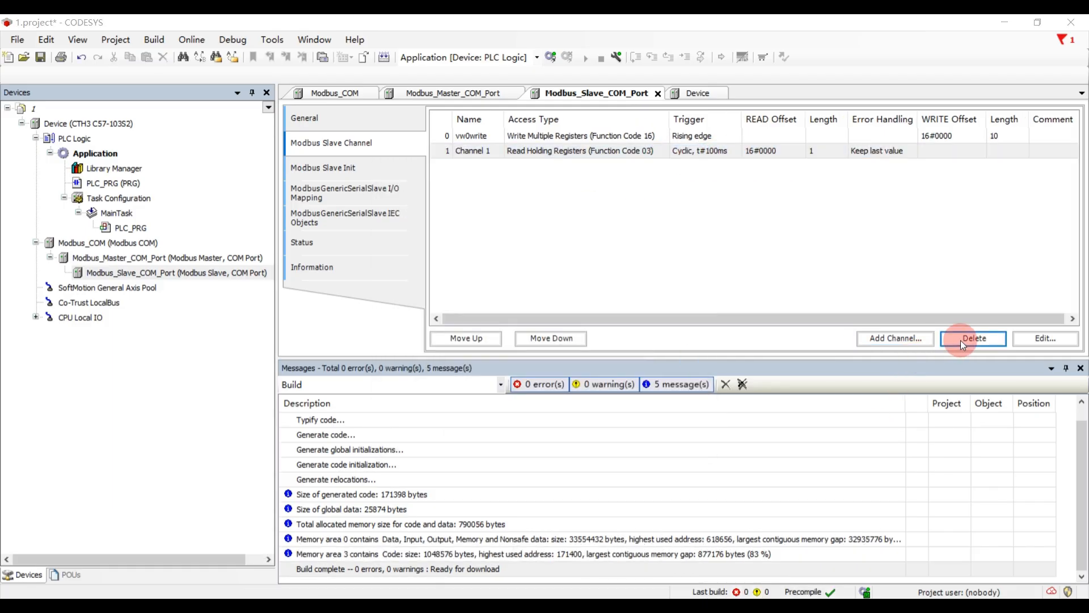
click(551, 368)
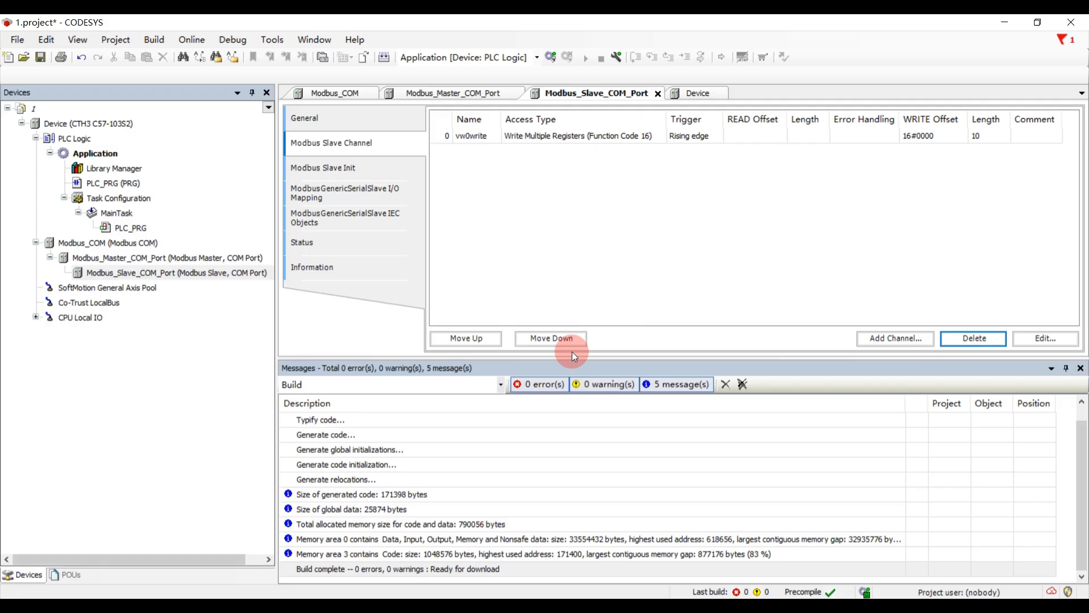
- Examine the vw0write trigger variable and array elements in the slave's I/O mapping, and review the slave's initialization entry
click(623, 139)
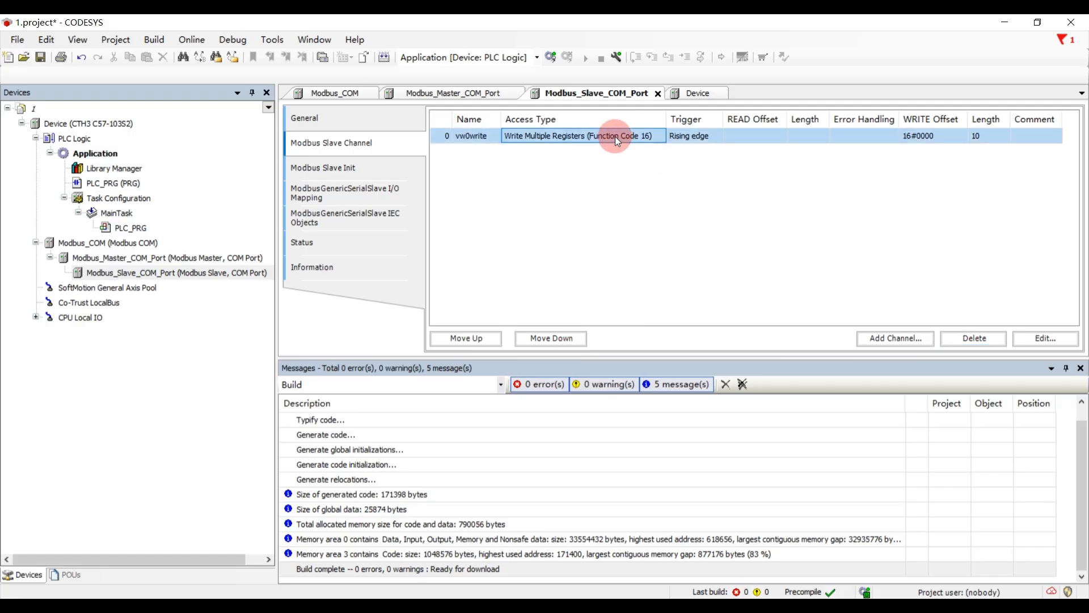
click(367, 196)
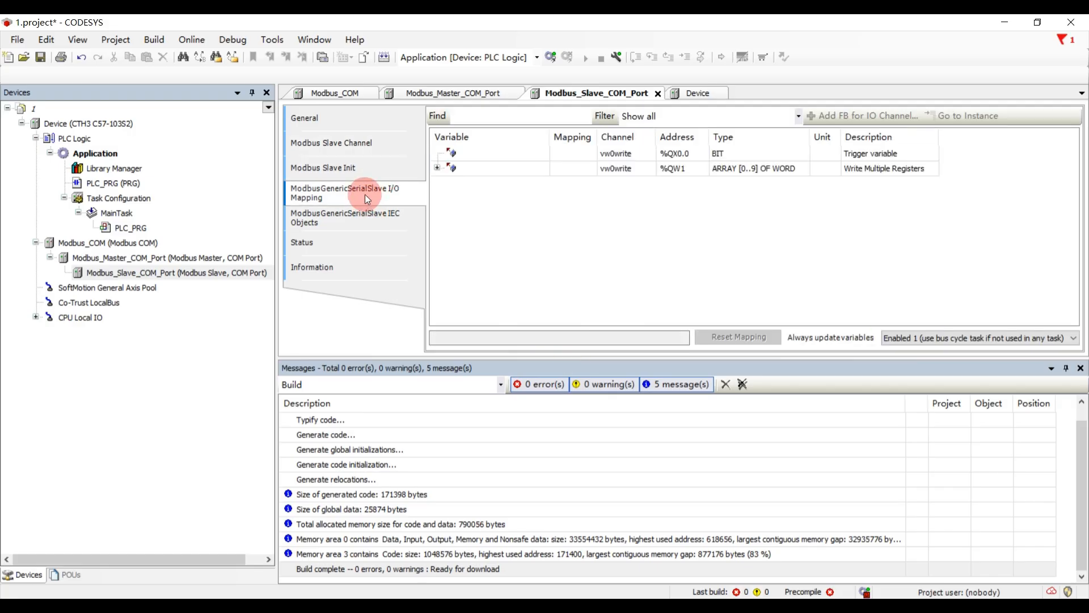
click(437, 168)
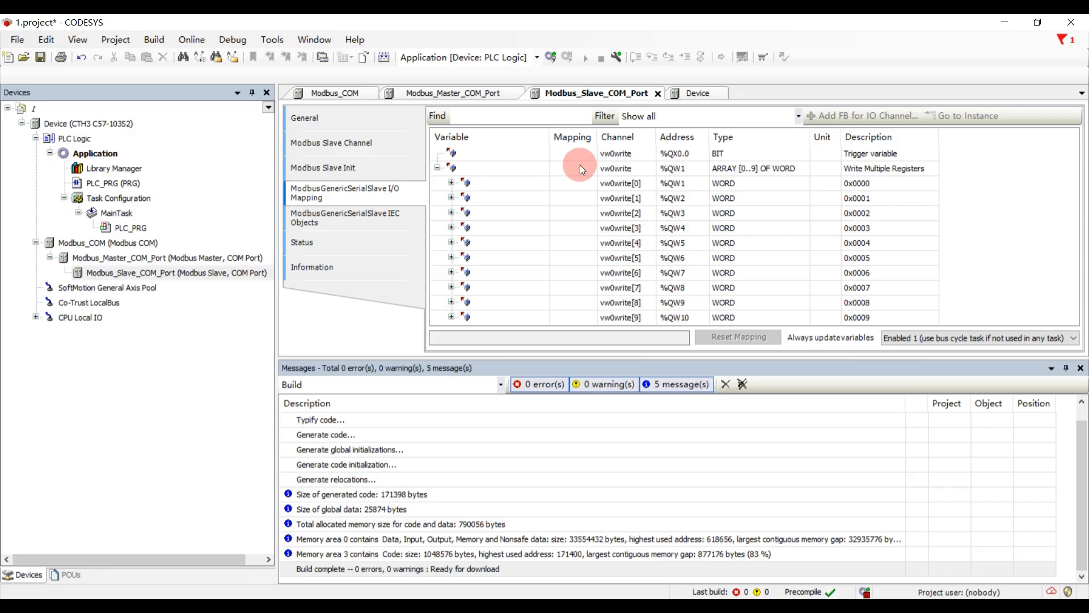
click(375, 165)
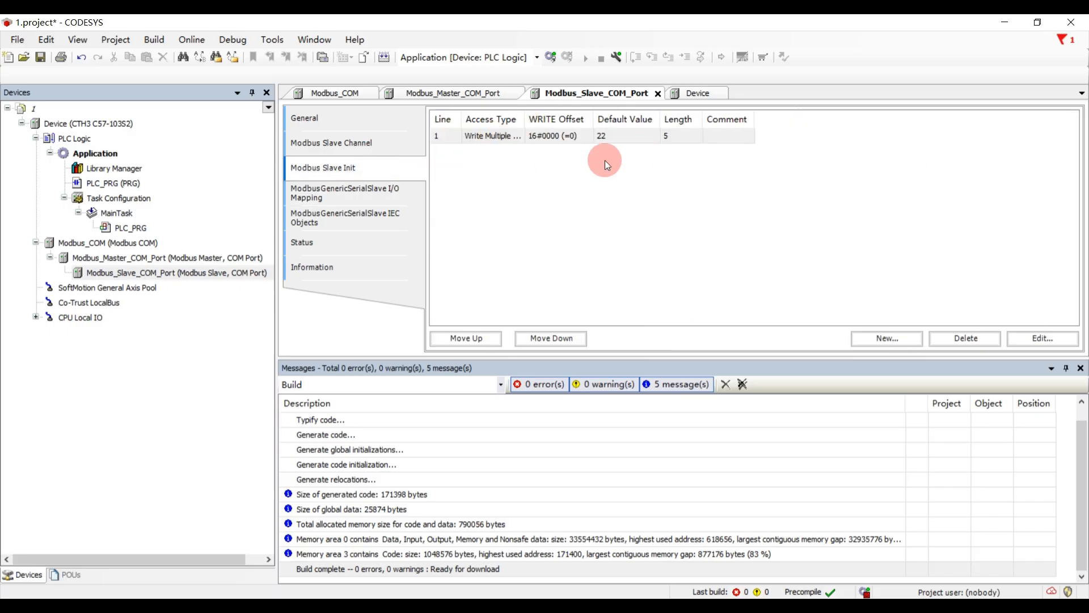
- Log in to the PLC, download the latest code changes, and start the application
click(548, 58)
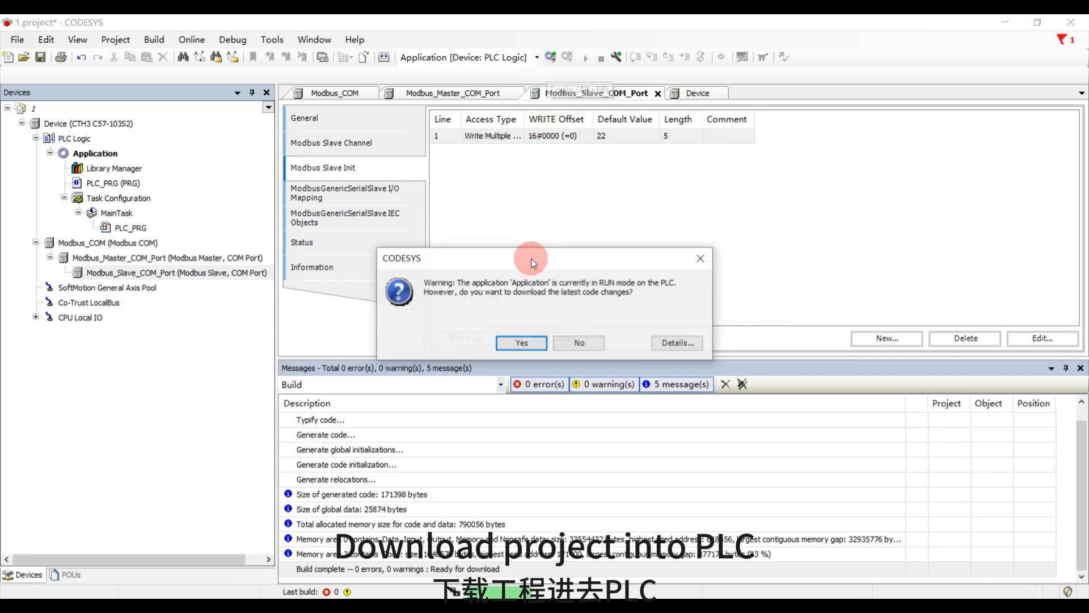
click(520, 343)
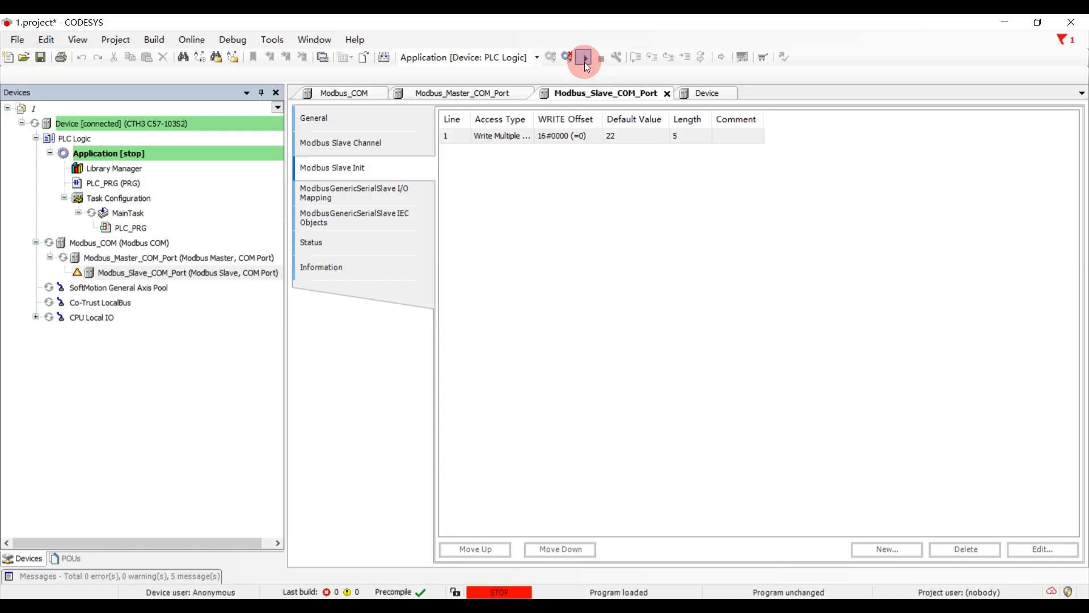
click(584, 63)
- Switch to the Modbus Slave simulator, move its window aside, and check the initialized registers 40001 to 40005
key(alt+Tab)
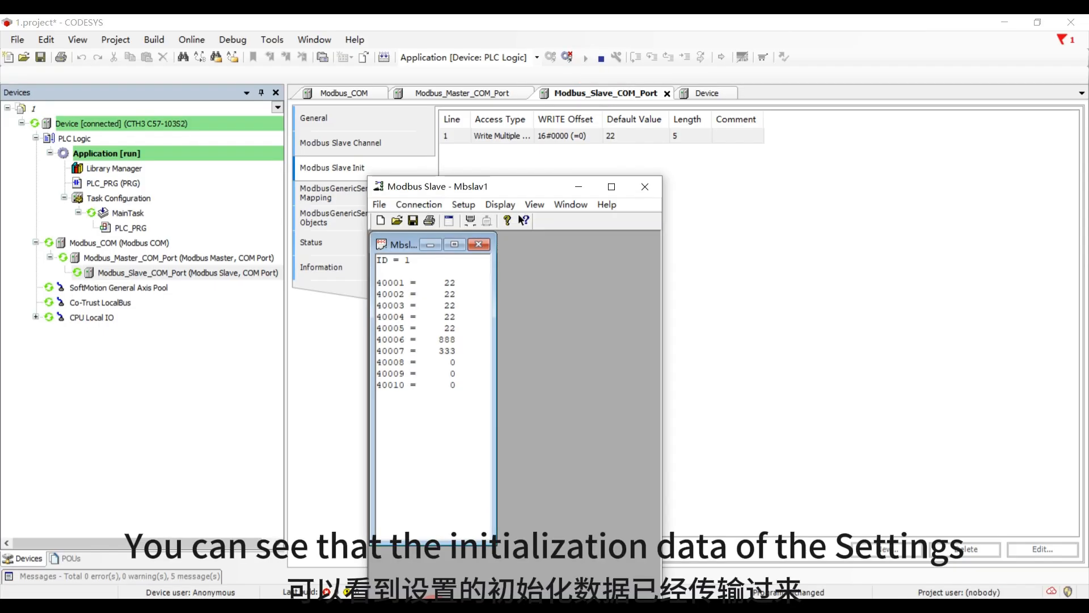
drag(519, 186, 712, 220)
click(660, 316)
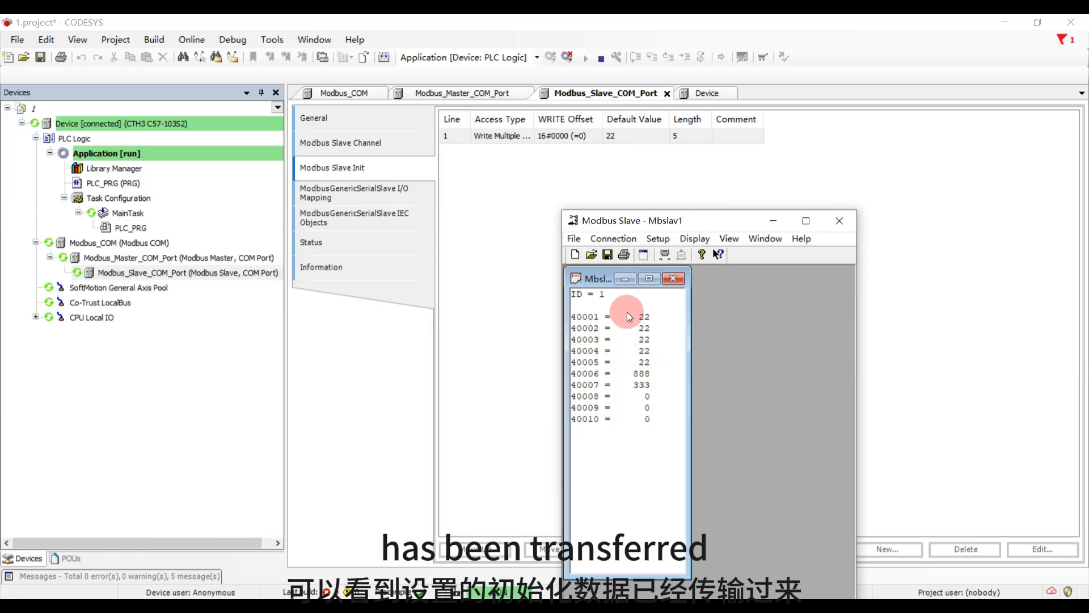
- In the slave's I/O mapping in CODESYS, prepare the value 99 for vw0write[0], vw0write[1] and vw0write[2]
click(363, 192)
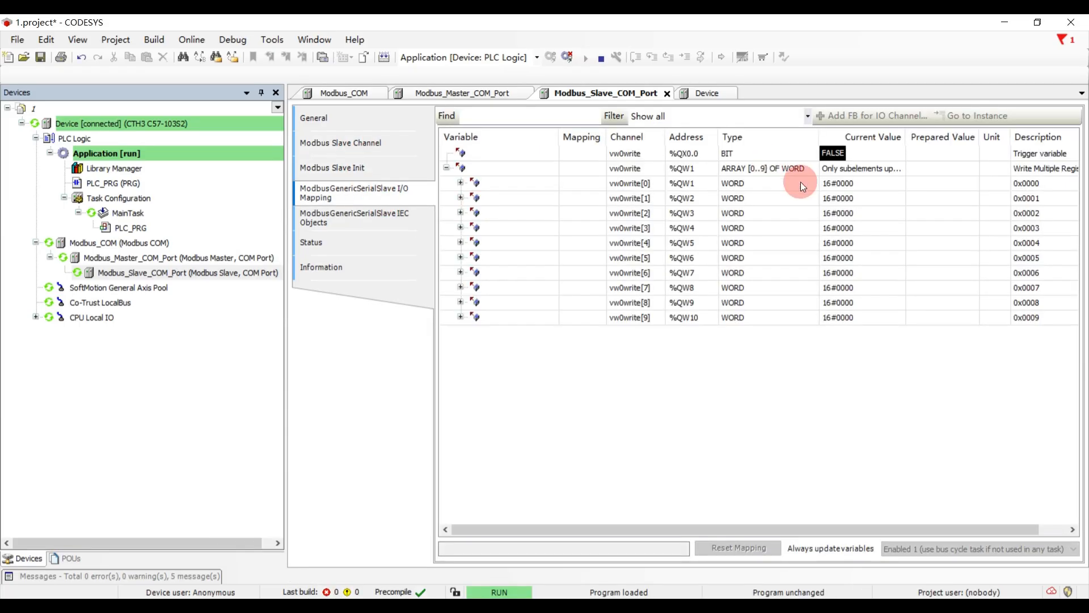
click(937, 183)
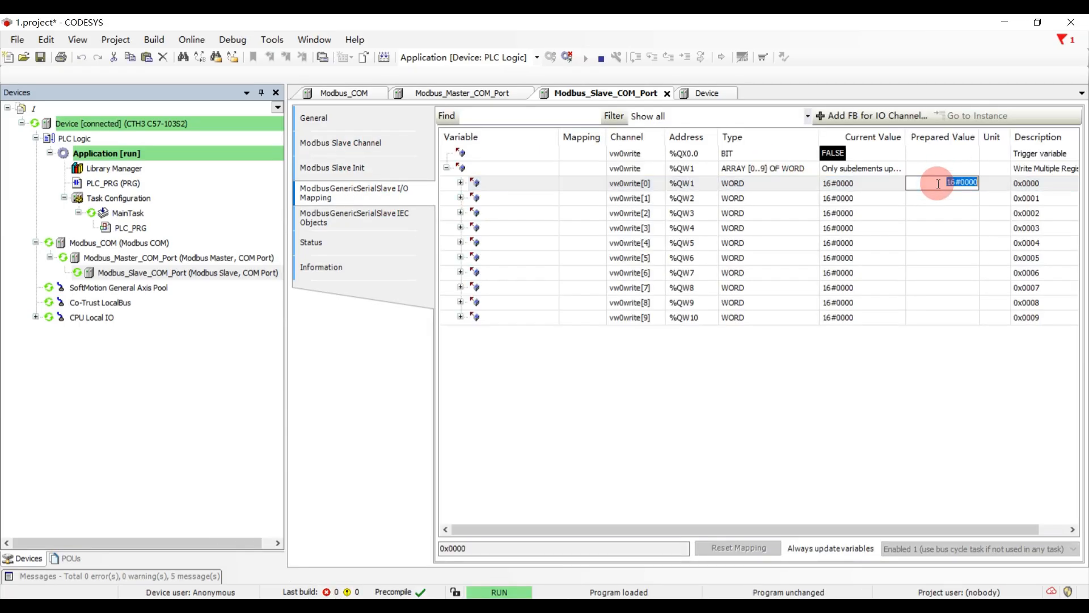
text(99)
key(Return)
text(99)
key(Return)
text(99)
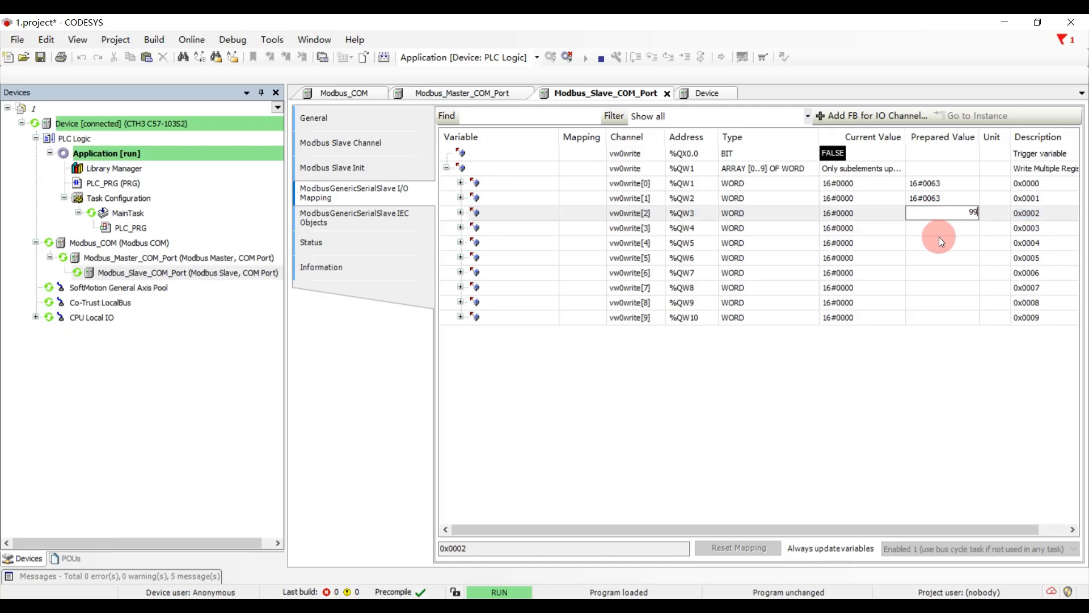
- Prepare the value 99 for vw0write[4] and vw0write[3], and write all prepared values to the PLC
click(940, 243)
text(99)
click(942, 258)
click(944, 228)
text(9)
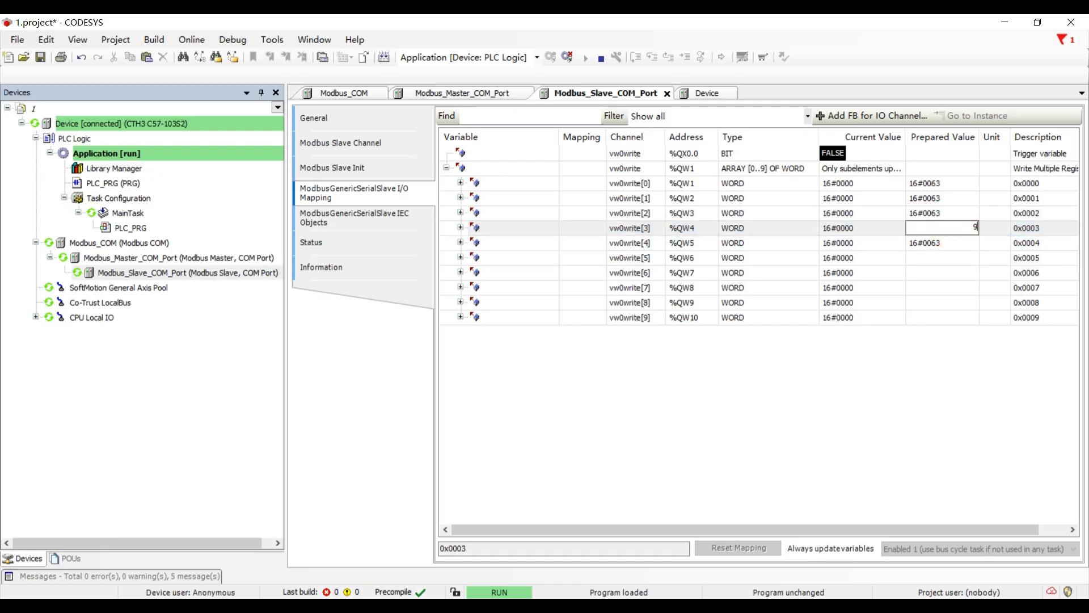
text(9)
click(941, 260)
click(244, 40)
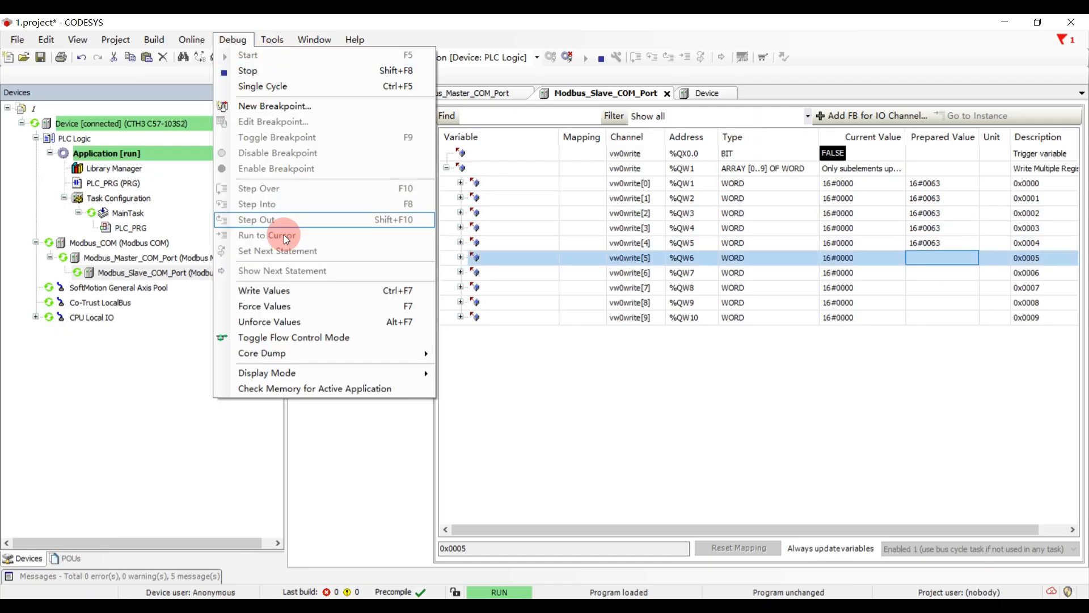
click(284, 288)
- Check the register values in the Modbus Slave simulator and return to the I/O mapping in CODESYS
click(438, 610)
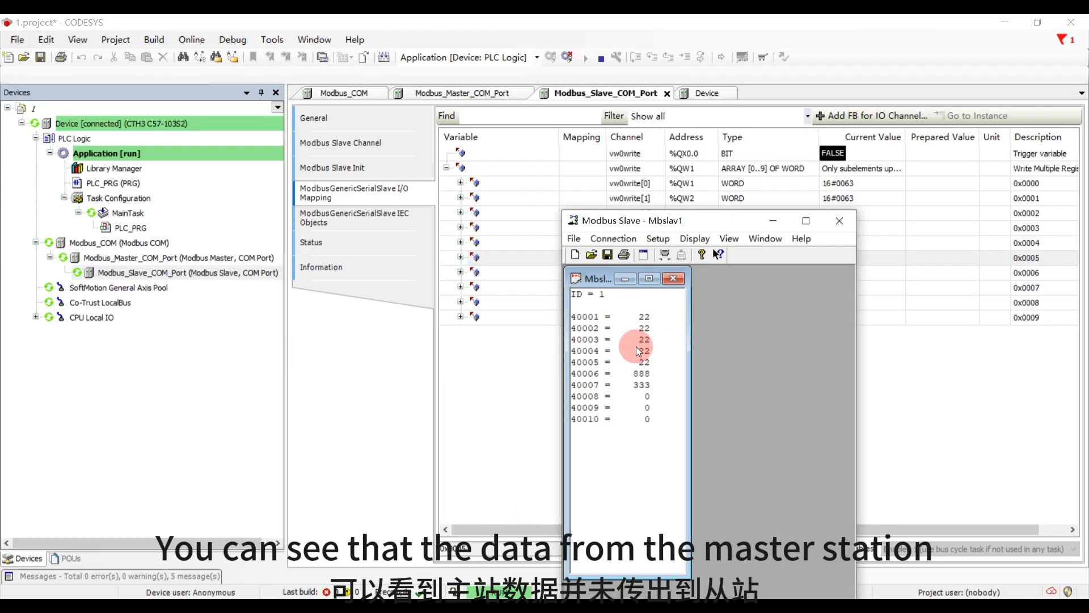
click(638, 170)
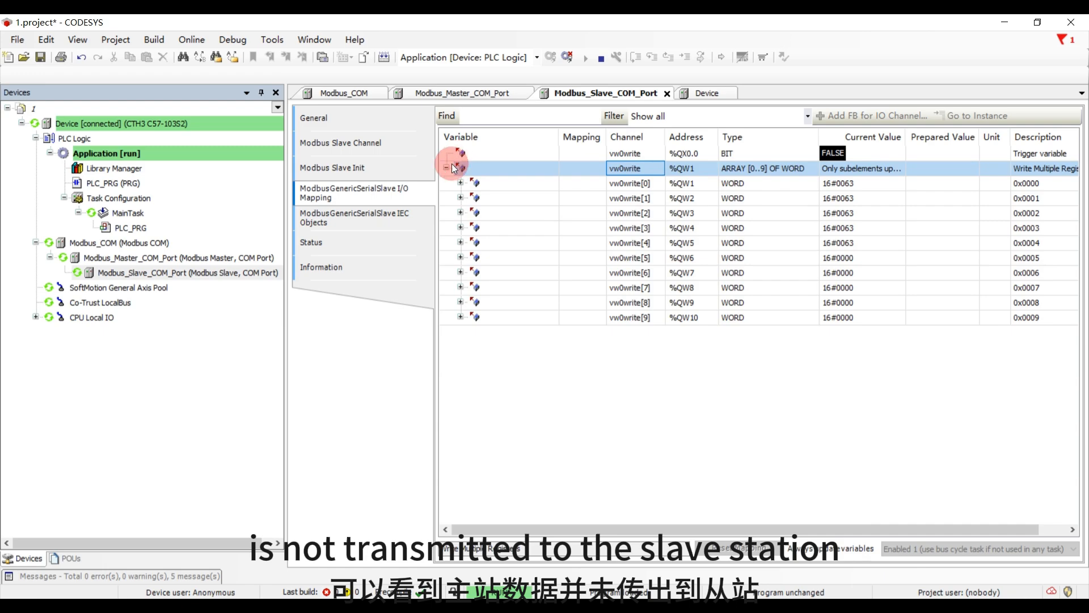
- Write TRUE to the vw0write trigger variable at %QX0.0 and check the registers in the Modbus Slave simulator
double_click(932, 154)
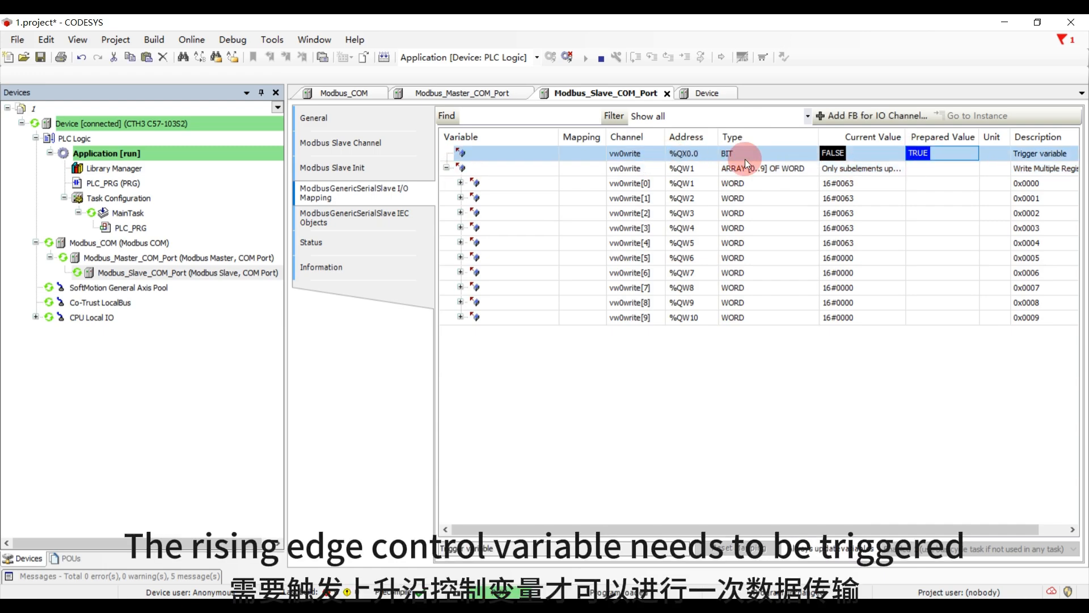
click(233, 40)
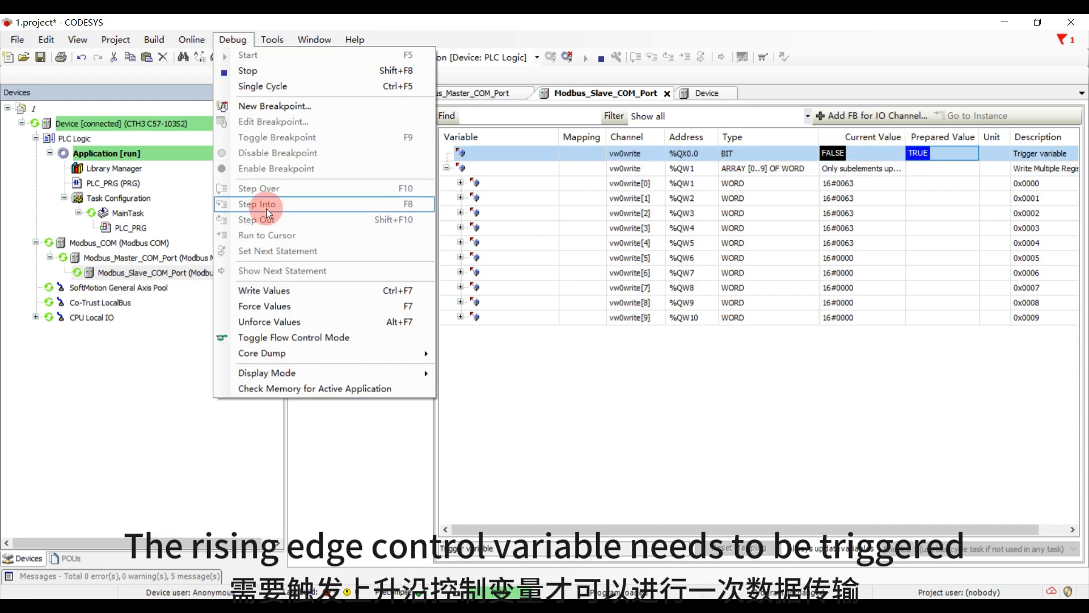
click(268, 291)
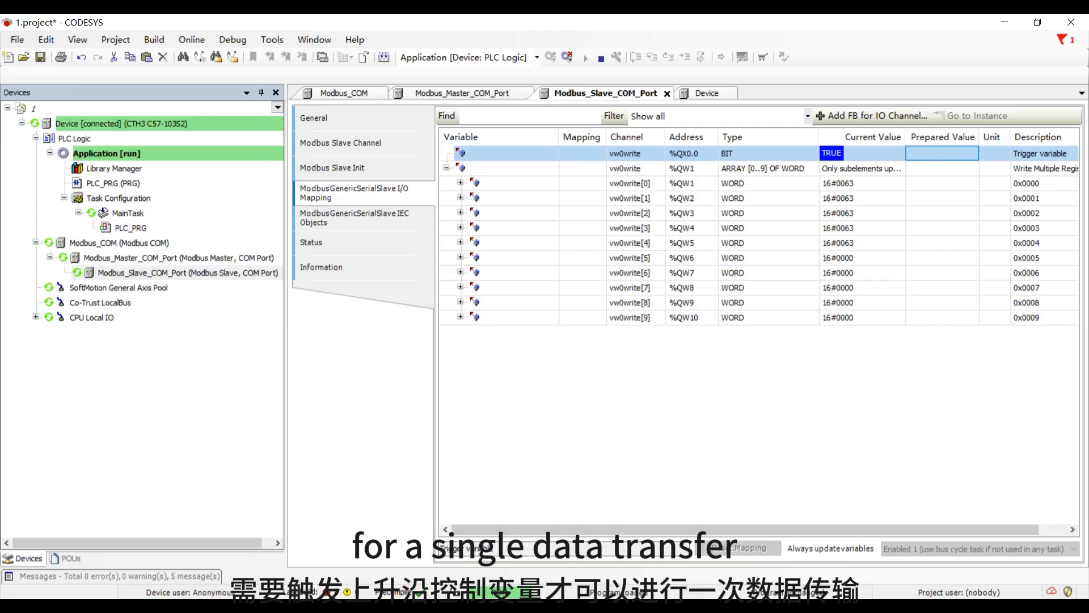
click(411, 607)
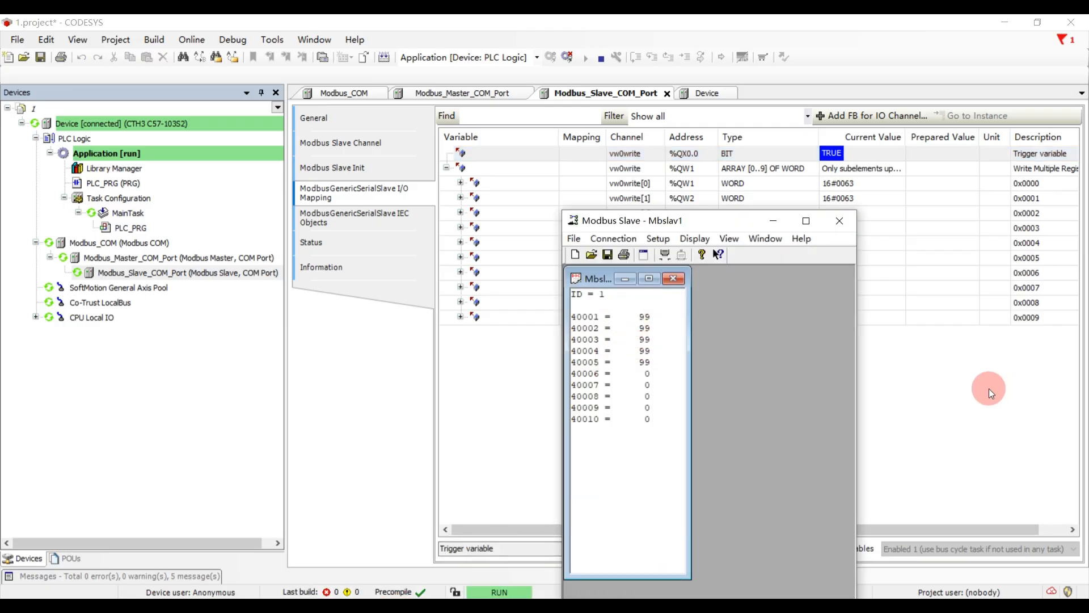
- Back in the slave's I/O mapping in CODESYS, prepare the value 9 for vw0write[0] through vw0write[4]
click(923, 399)
click(944, 179)
text(9)
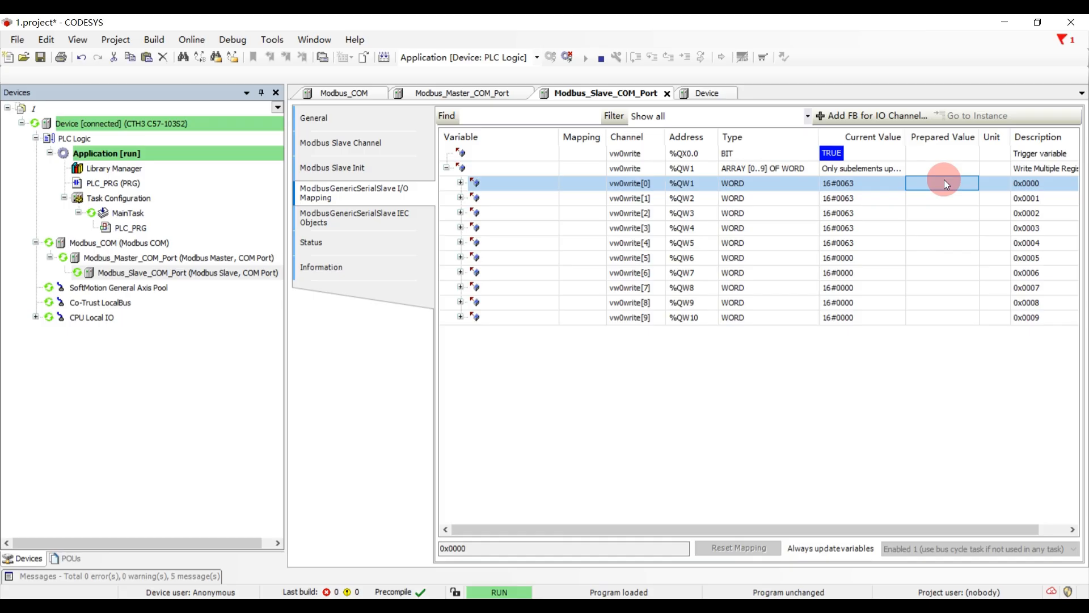
click(930, 203)
text(9)
click(928, 212)
text(9)
click(928, 223)
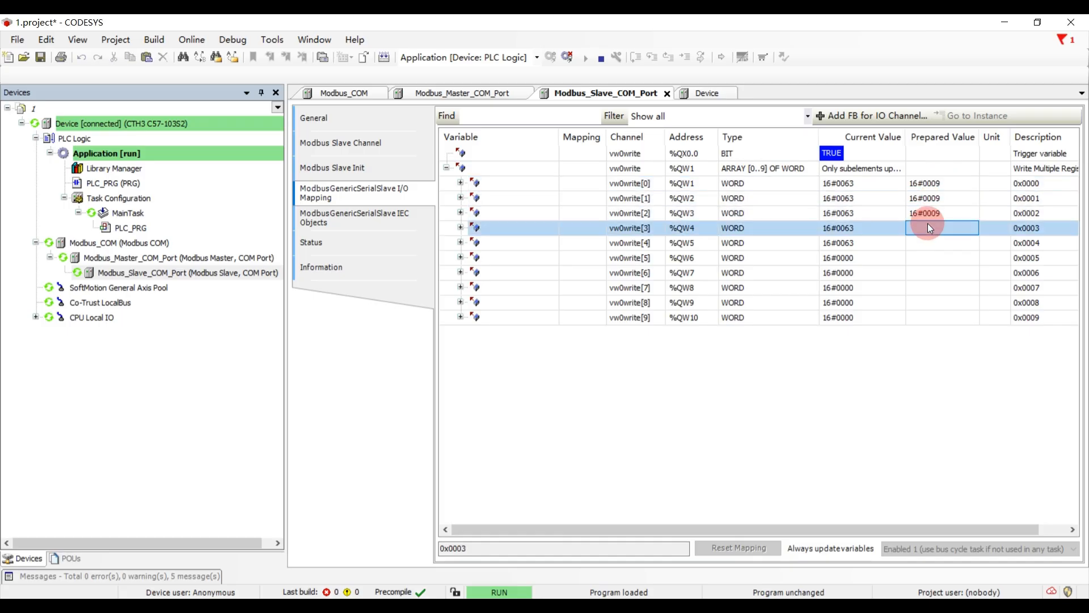
text(9)
click(922, 243)
text(9)
- Prepare the value 9 for vw0write[5] through vw0write[8] and the value 8 for vw0write[9]
click(922, 258)
text(9)
click(924, 273)
text(9)
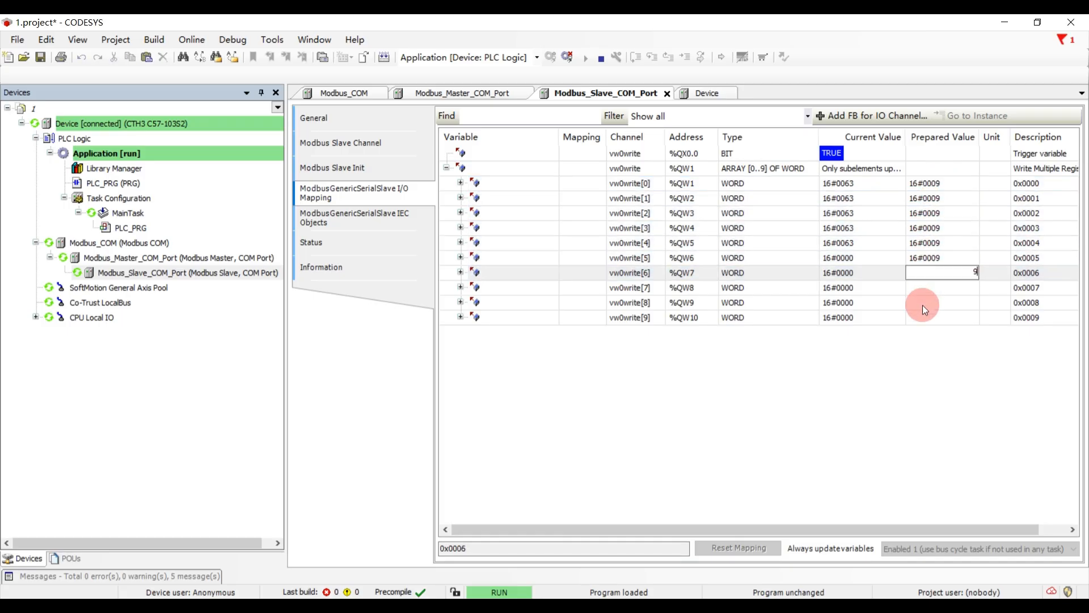
click(922, 287)
text(9)
click(921, 303)
text(9)
click(924, 318)
text(8)
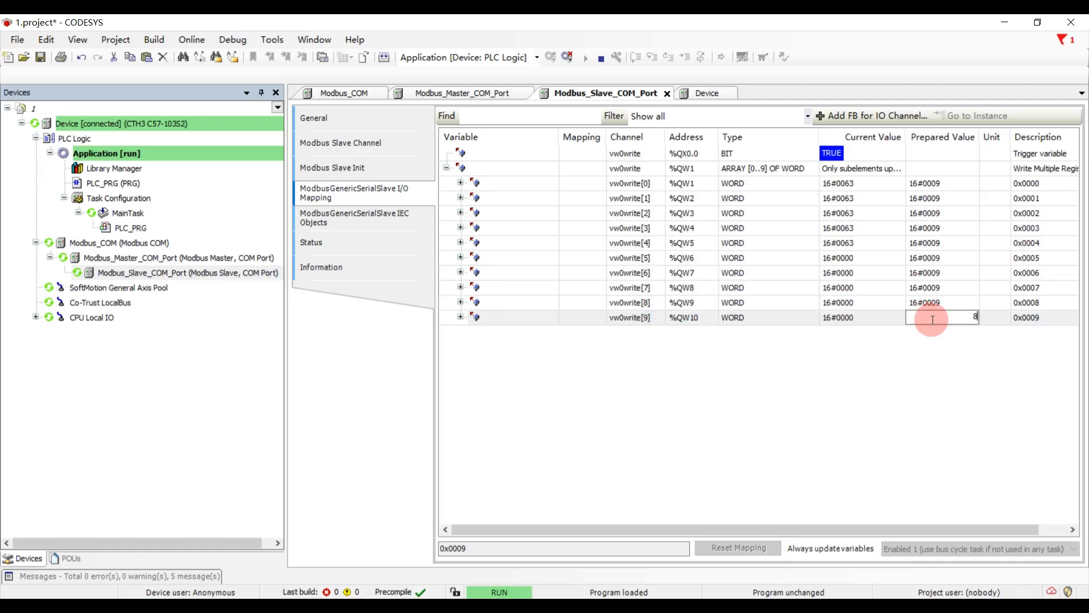
key(Return)
- Prepare FALSE for the vw0write trigger variable, write all prepared values to the PLC, and check the registers in the Modbus Slave simulator
click(906, 154)
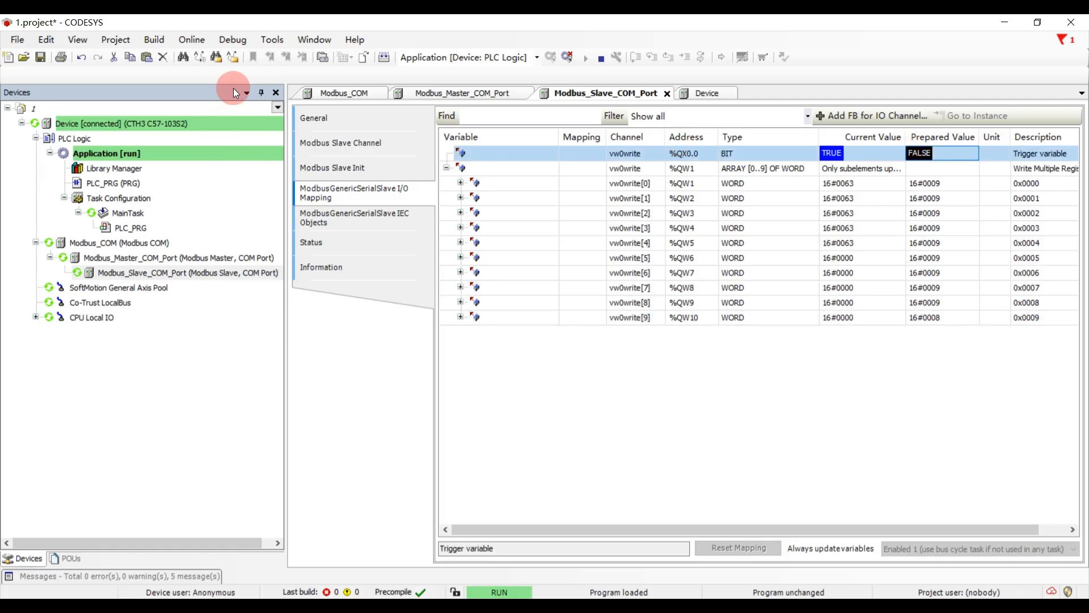
click(228, 47)
click(297, 287)
click(438, 609)
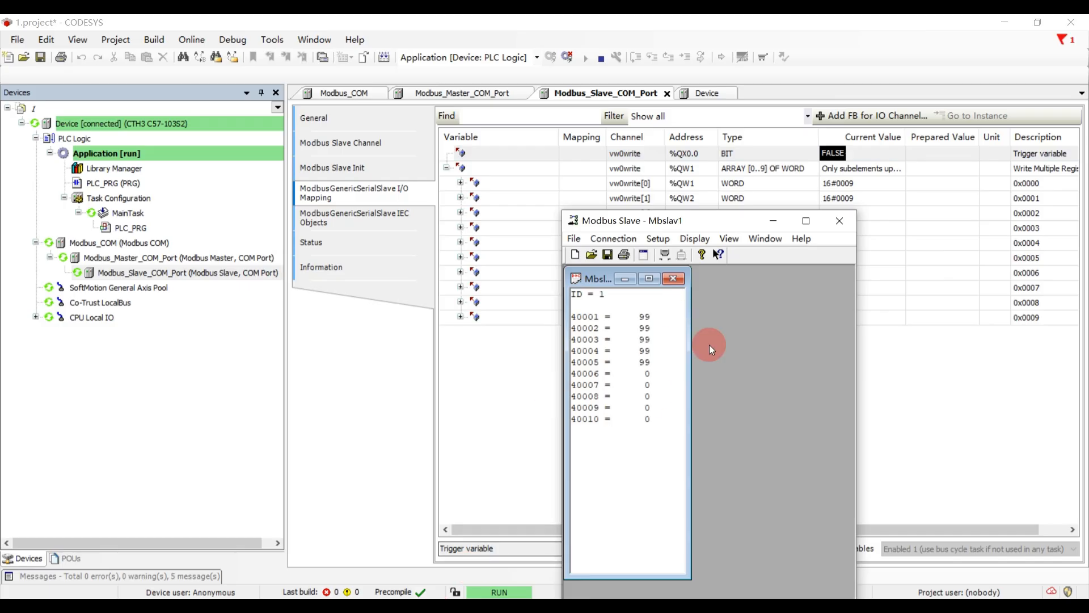
- Write TRUE to the vw0write trigger variable in CODESYS and check registers 40001 to 40010 in the Modbus Slave simulator
click(932, 156)
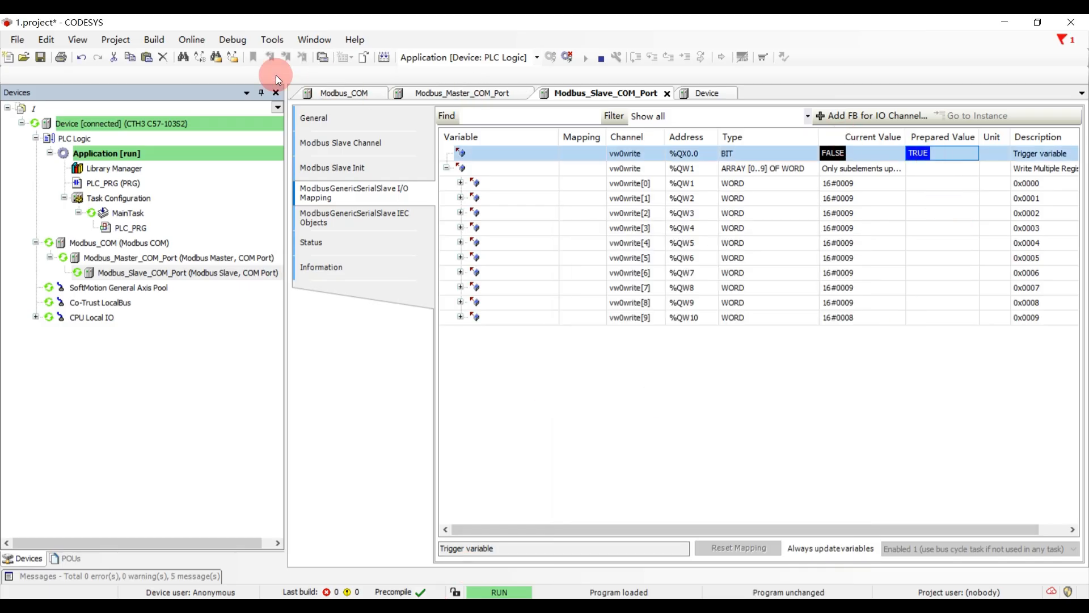
click(234, 41)
click(278, 288)
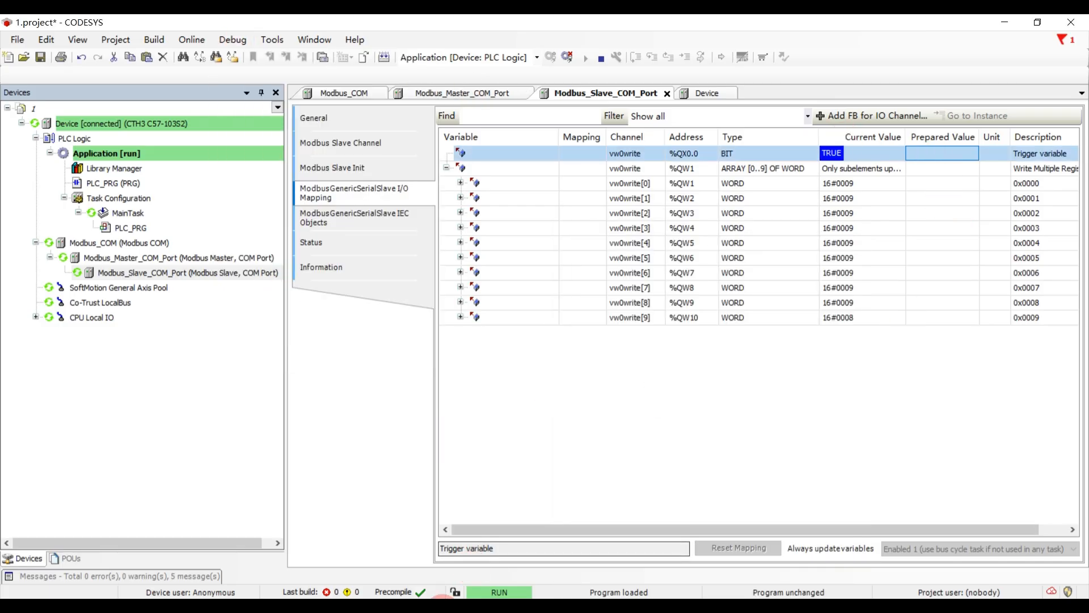
click(441, 602)
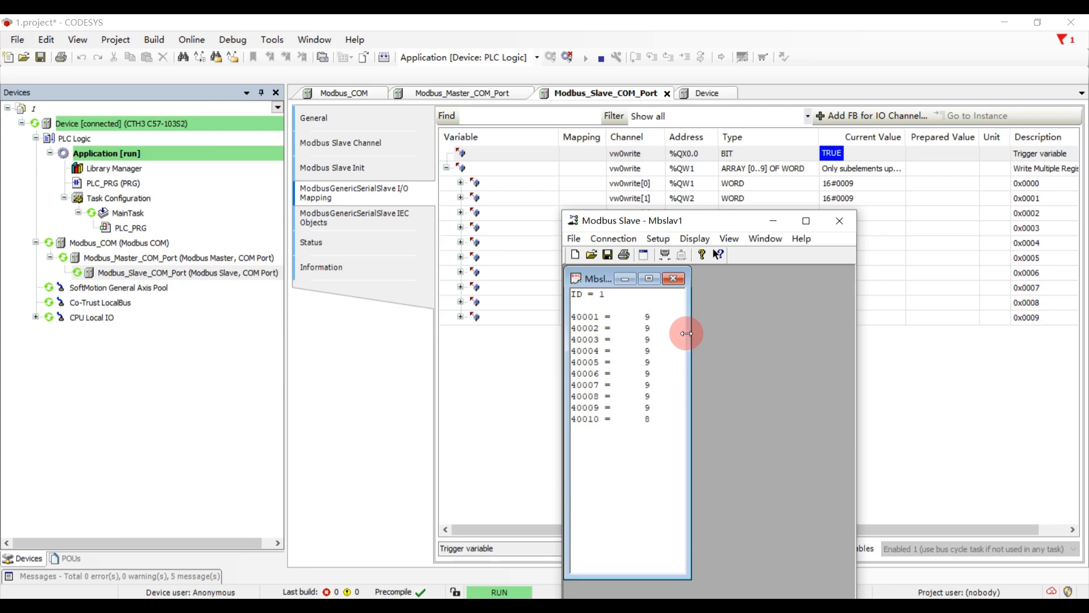
- Log out of the PLC in CODESYS, rename the slave's vw0write channel to q00 and set its access type to Read Coils (Function Code 1)
click(917, 377)
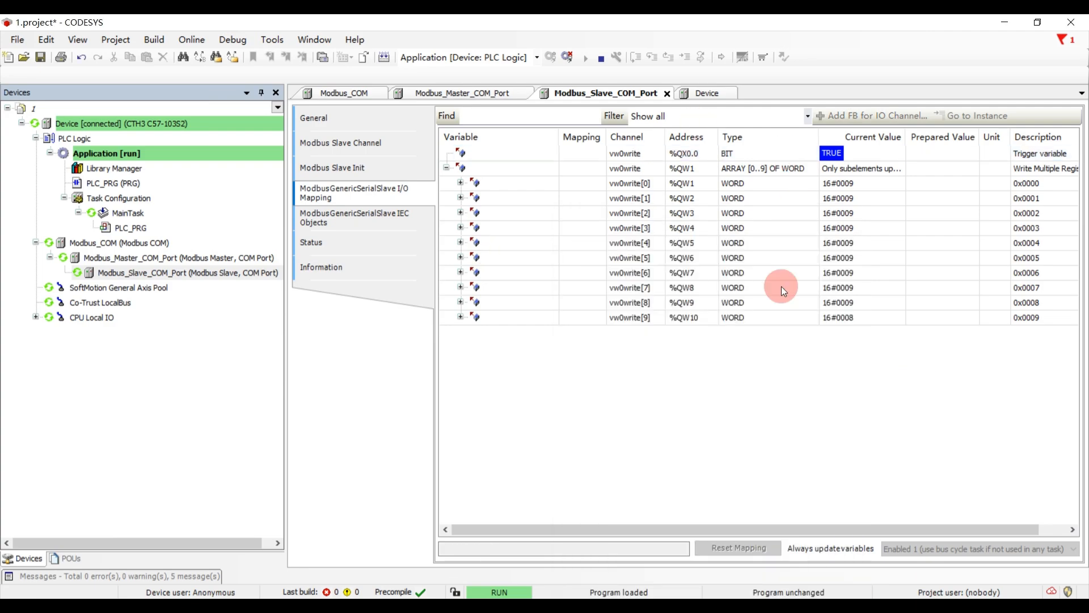
click(569, 57)
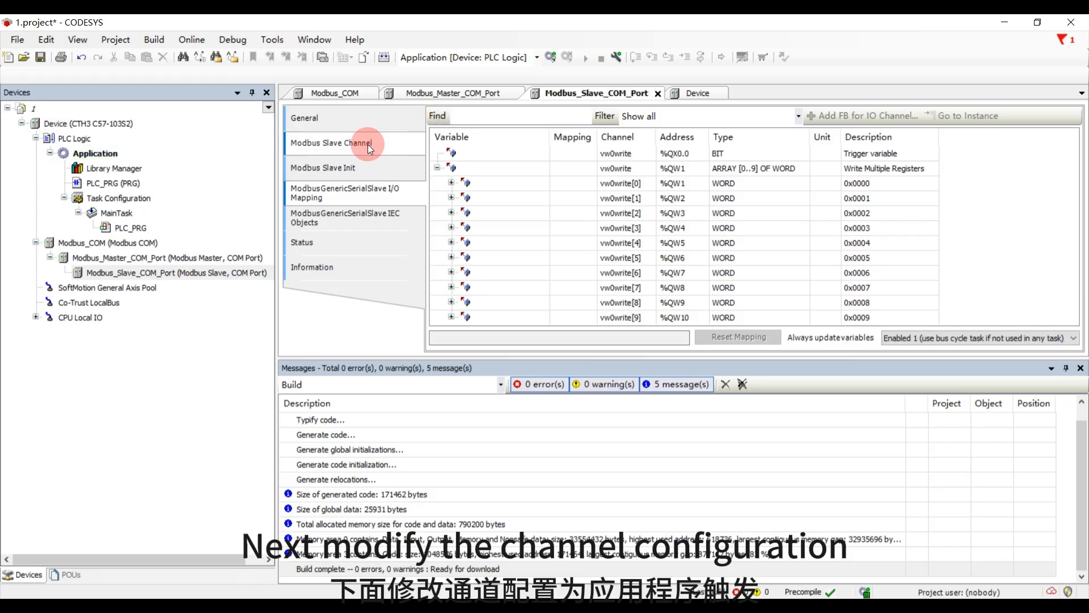
click(368, 144)
double_click(552, 134)
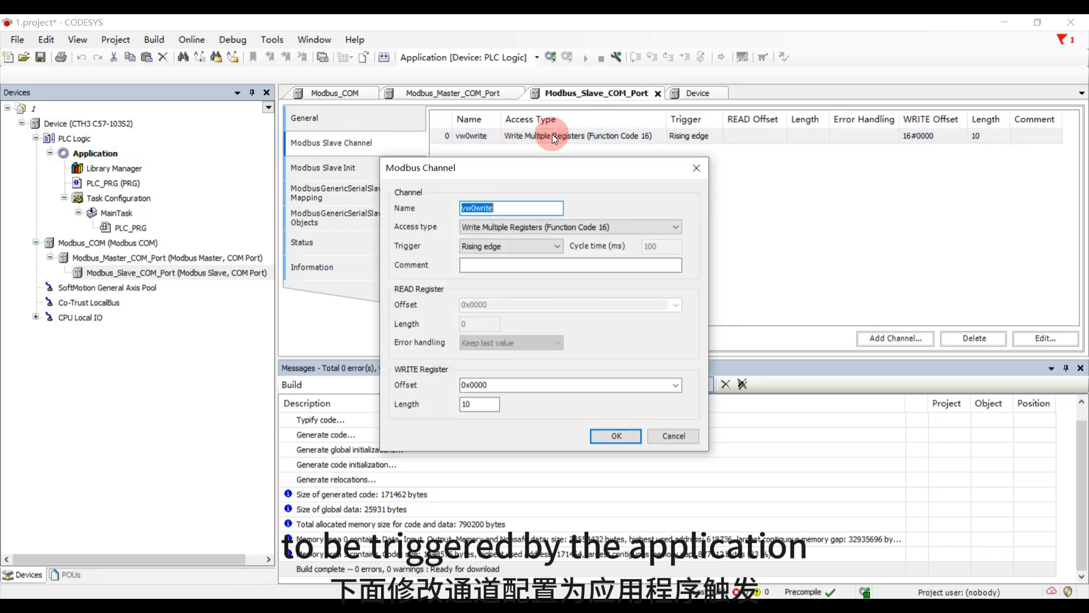
text(q00)
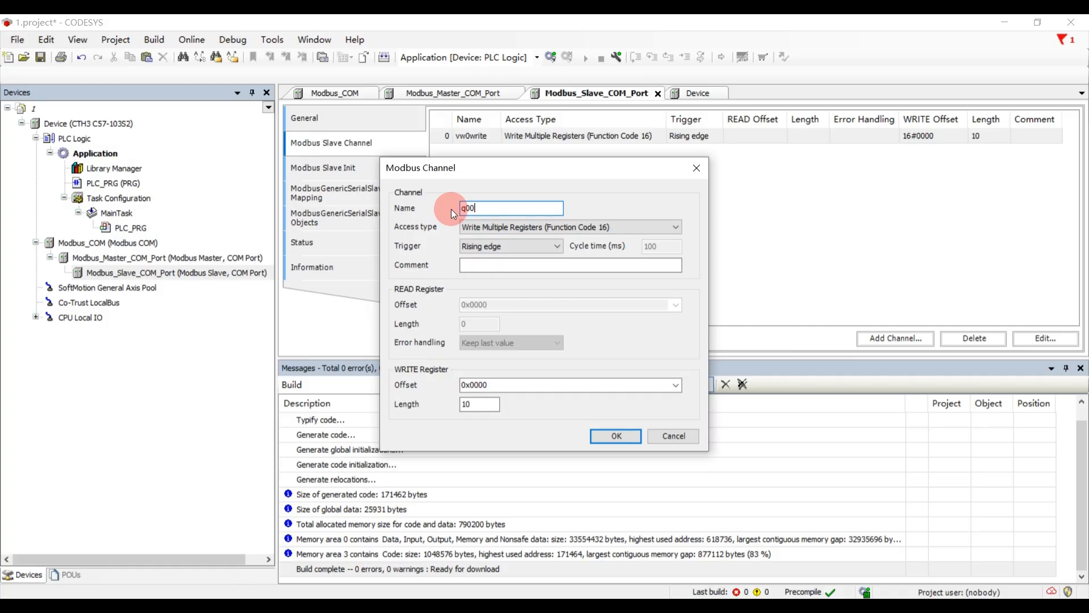
click(485, 227)
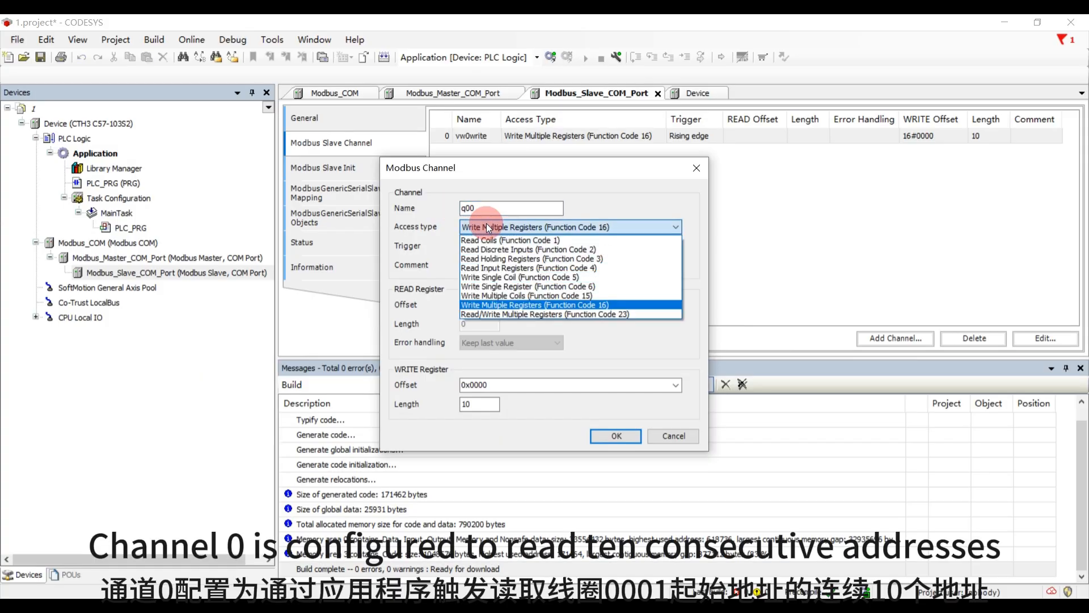
click(481, 238)
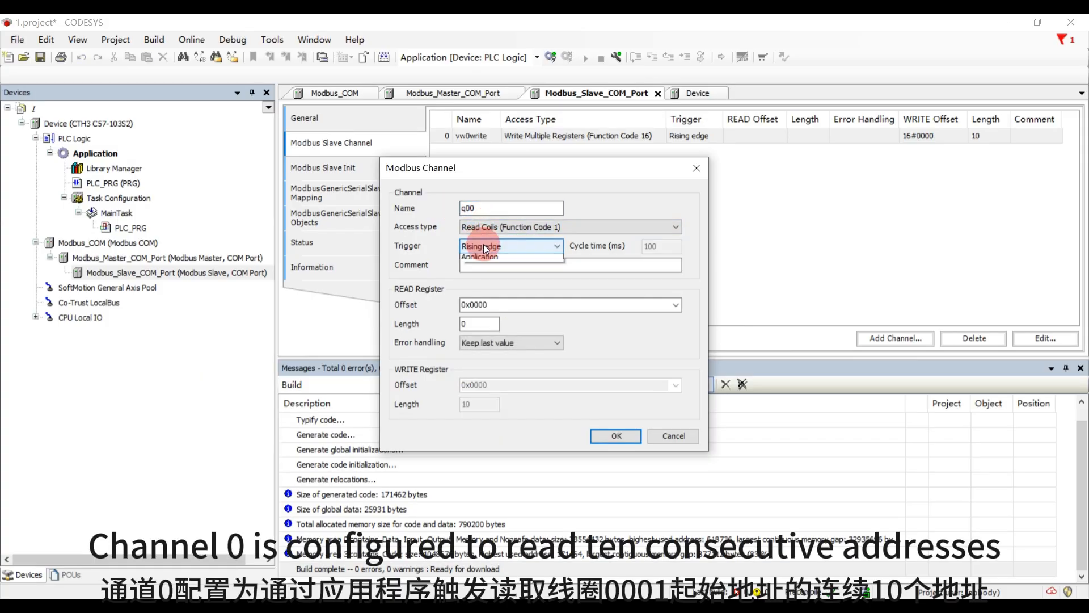
- Set the q00 channel's trigger to Application and its READ register length to 10, and apply the channel settings
click(484, 245)
click(484, 277)
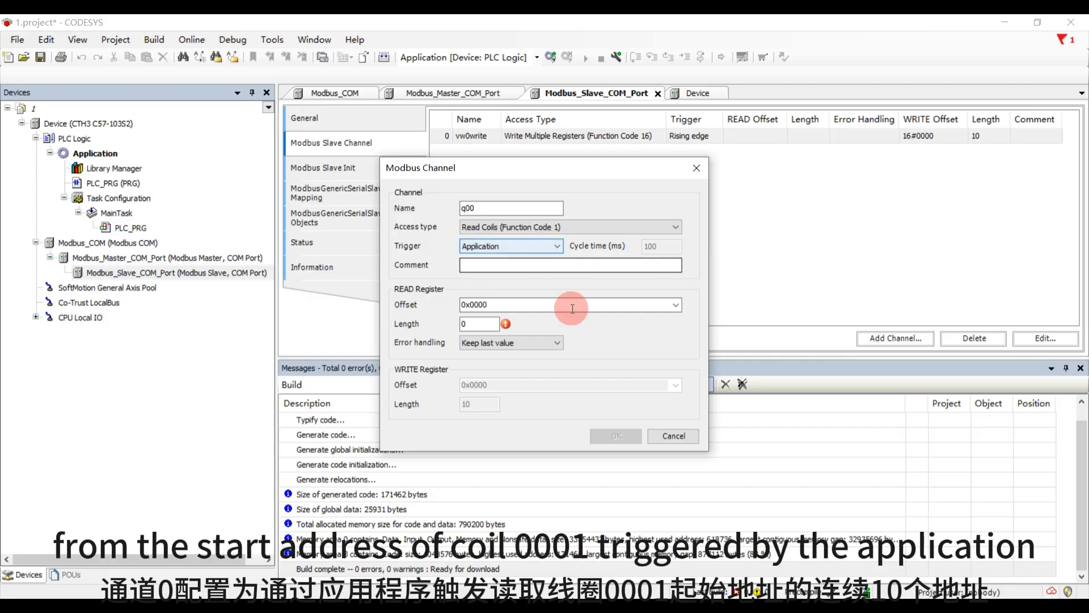
double_click(482, 322)
text(10)
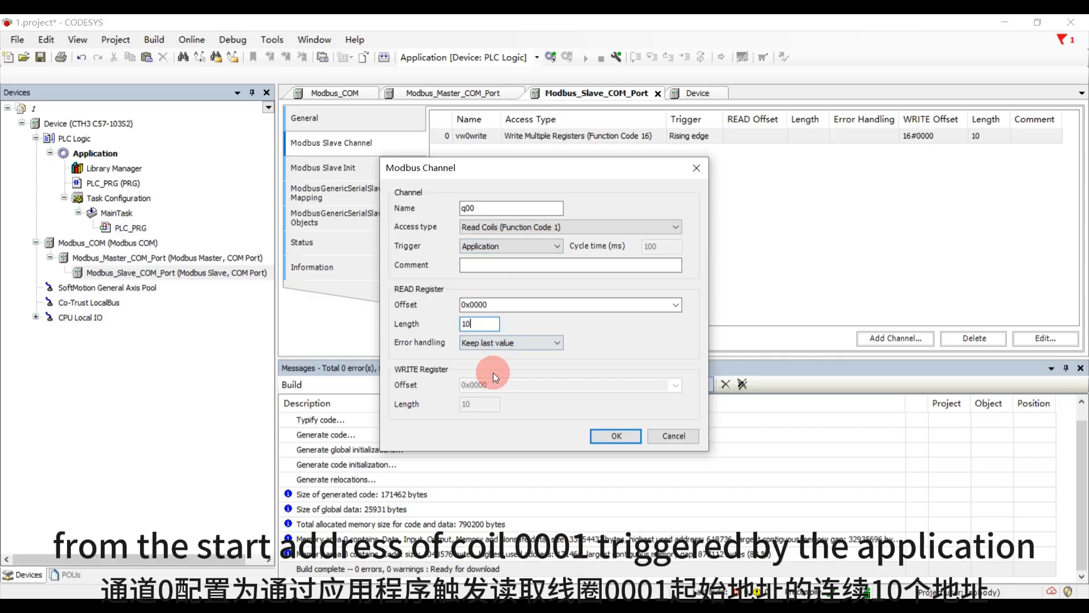
click(610, 436)
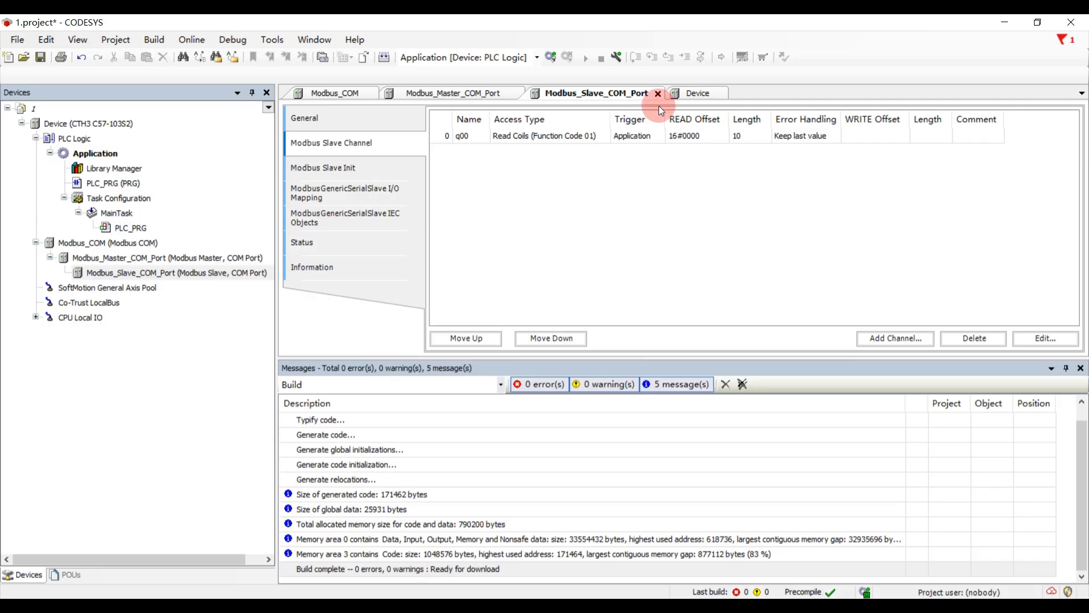
- Open the PLC_PRG program and insert a box with EN/ENO into the first network
double_click(129, 183)
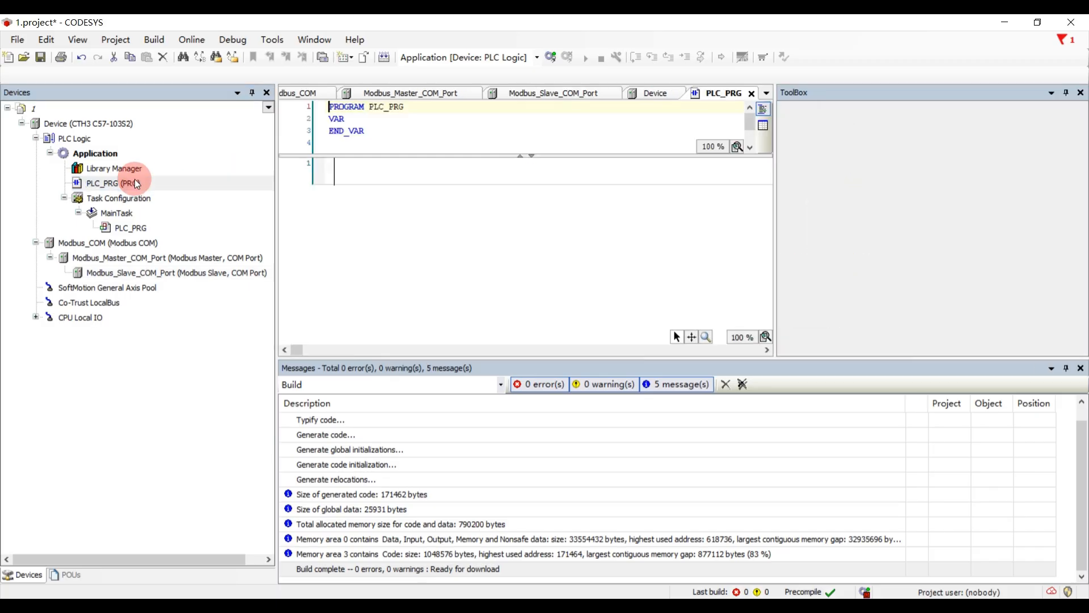
drag(838, 153, 403, 184)
click(439, 186)
- Set the box type to iodrvmodbus.ModbusChannel and declare its instance as ModbusChannel_0
click(442, 177)
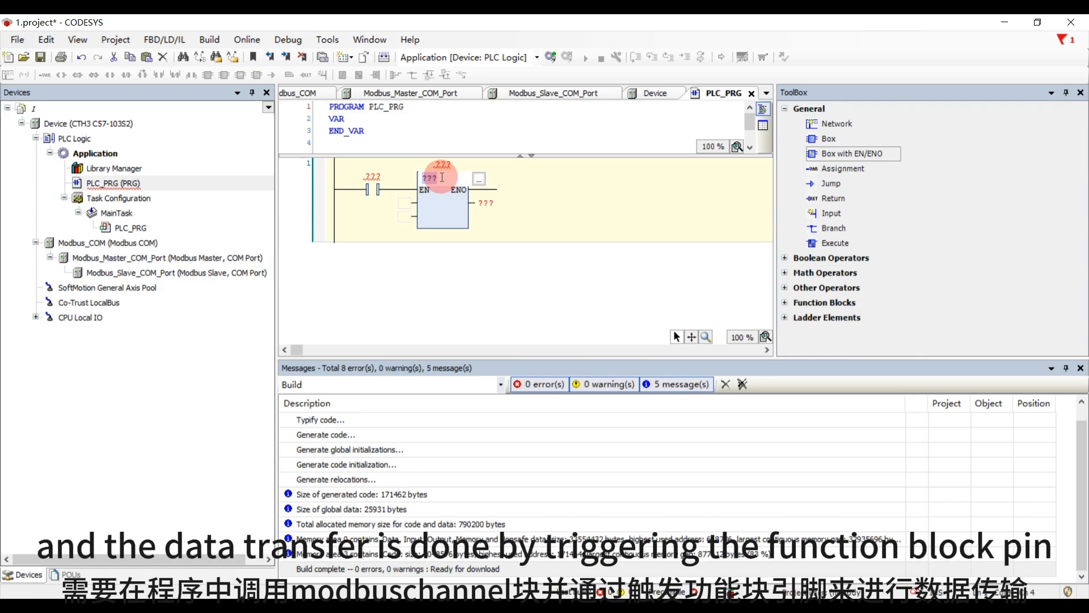
text(iodrv)
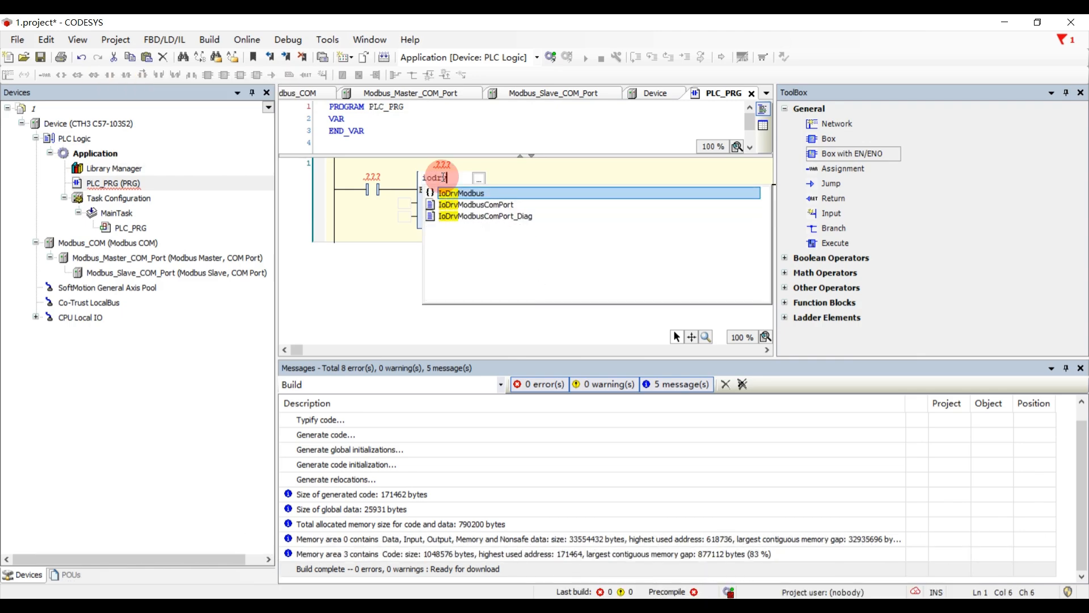
text(modbus)
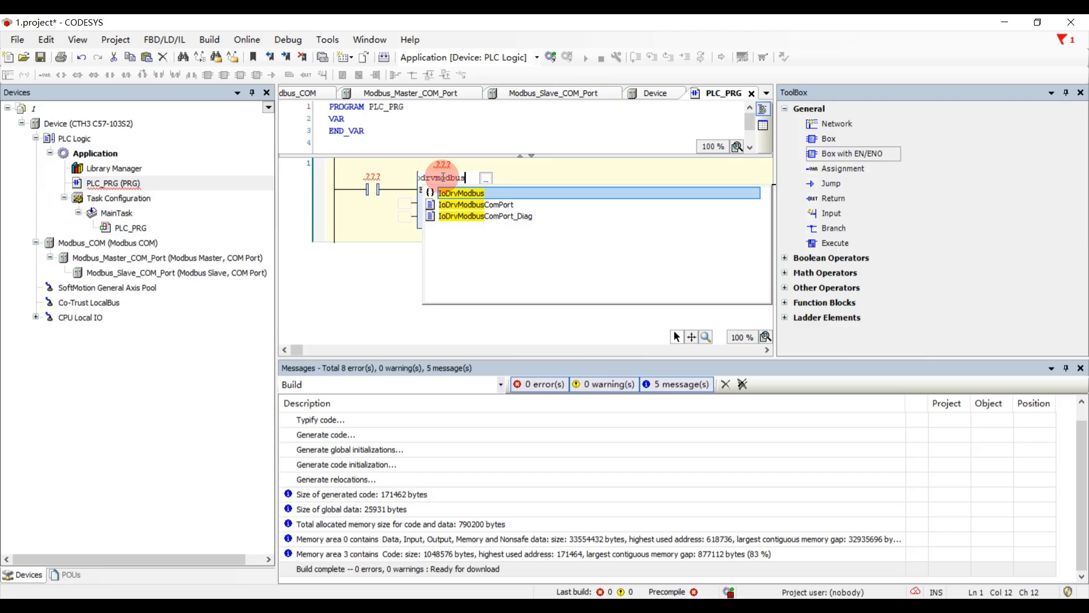
click(470, 179)
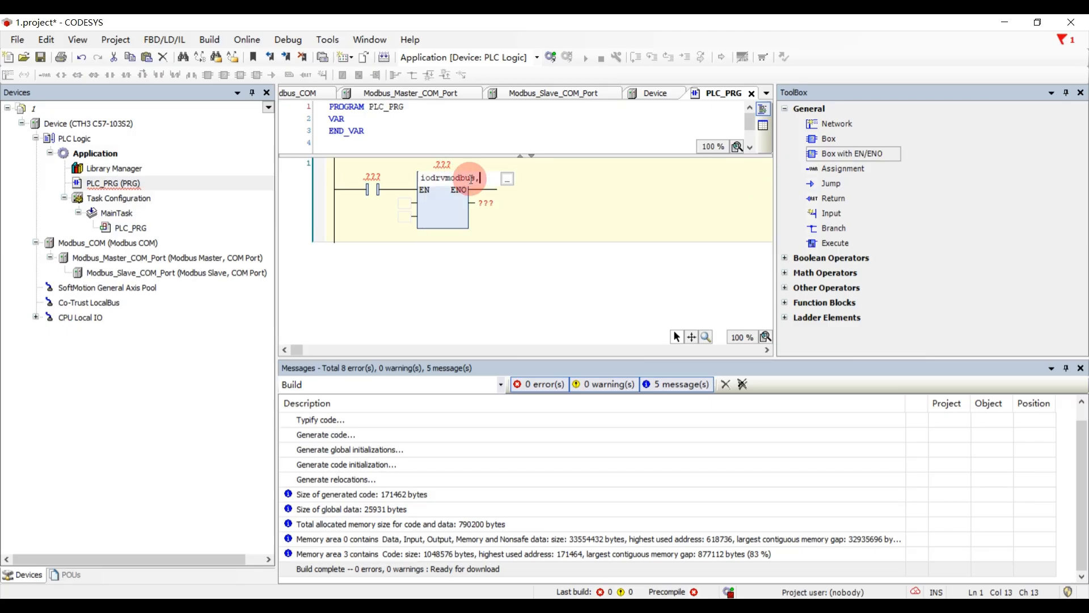
text(.)
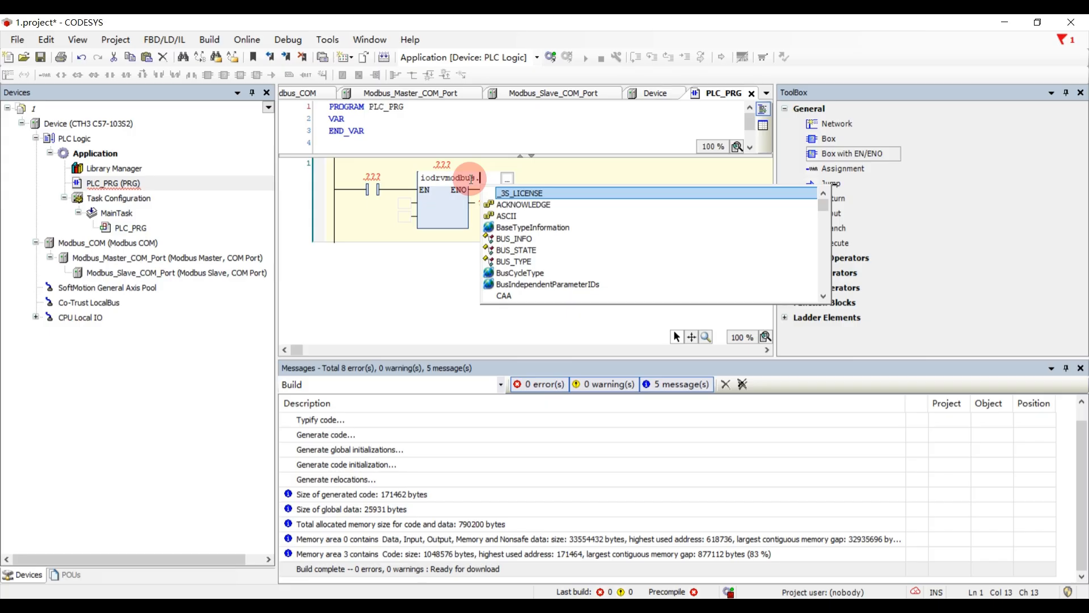
text(modb)
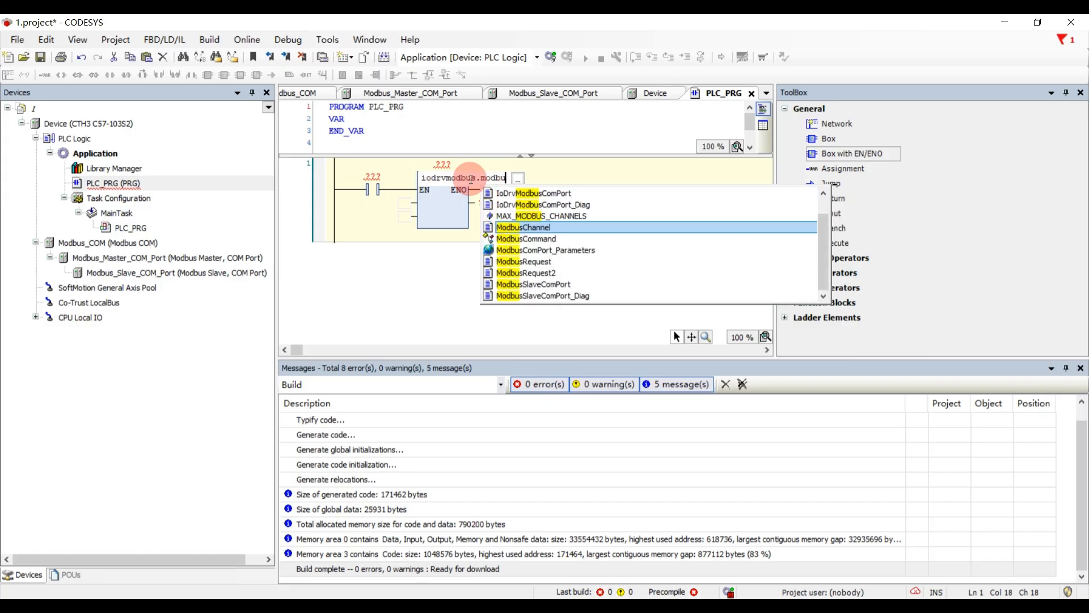
key(BackSpace)
text(buschannel)
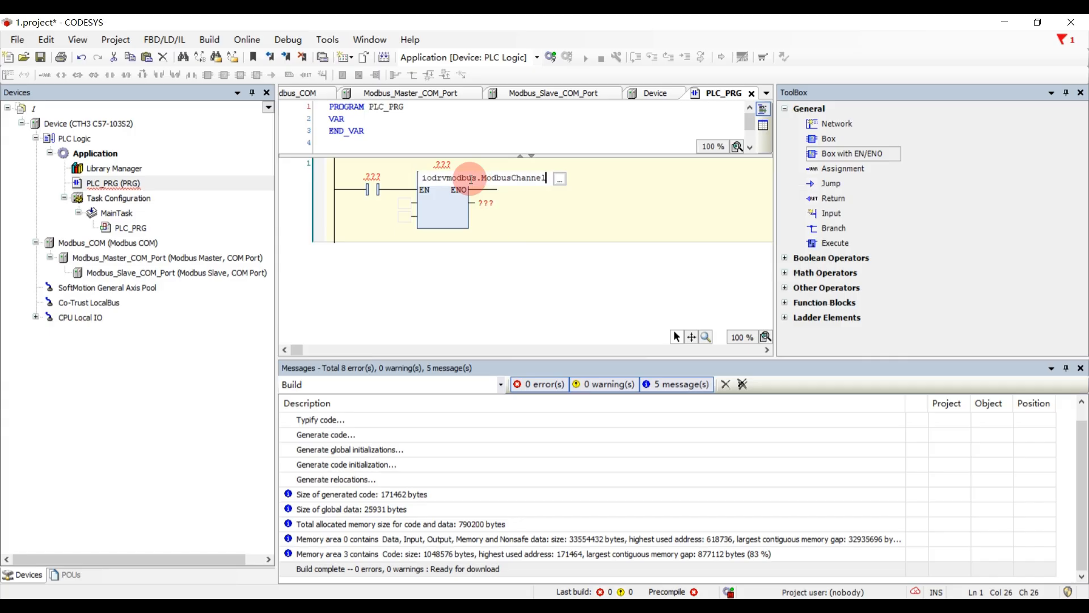
key(Return)
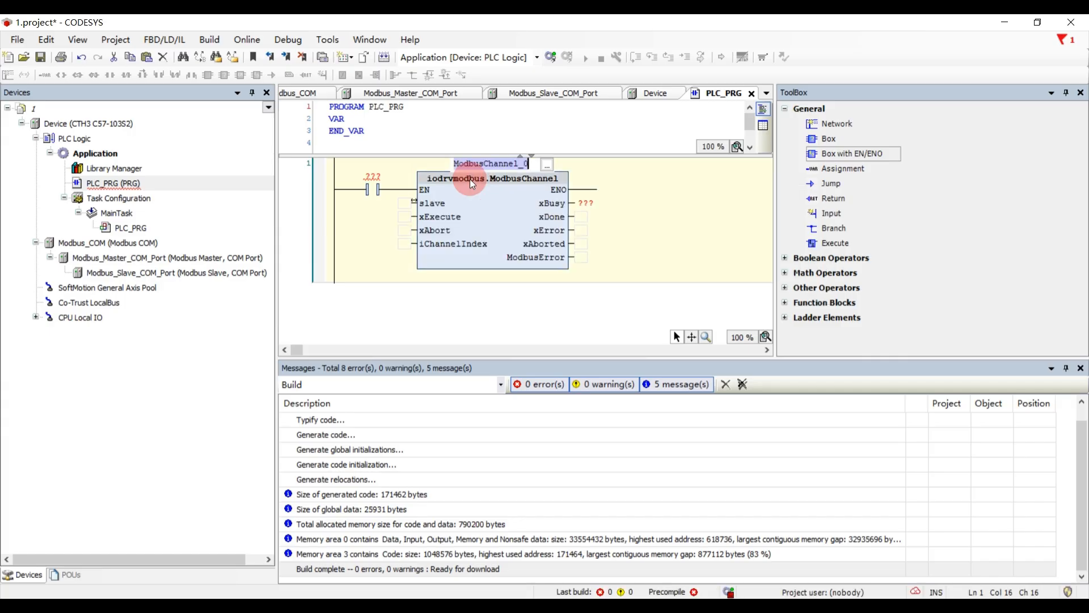
key(Return)
click(524, 166)
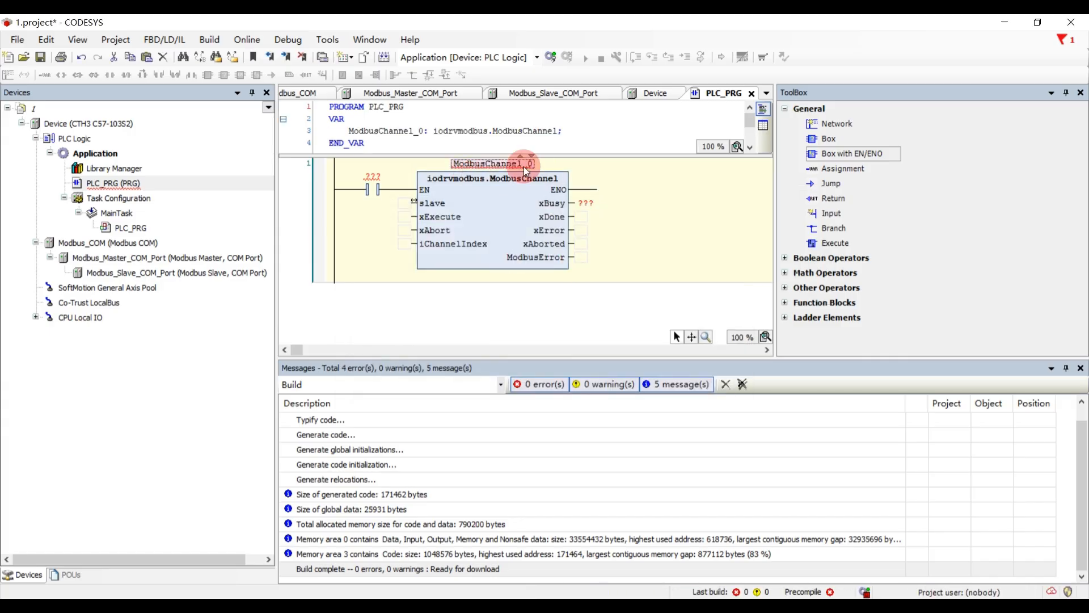
- Enter the constant 1 for the contact feeding the ModbusChannel block's EN input
click(373, 176)
text(1)
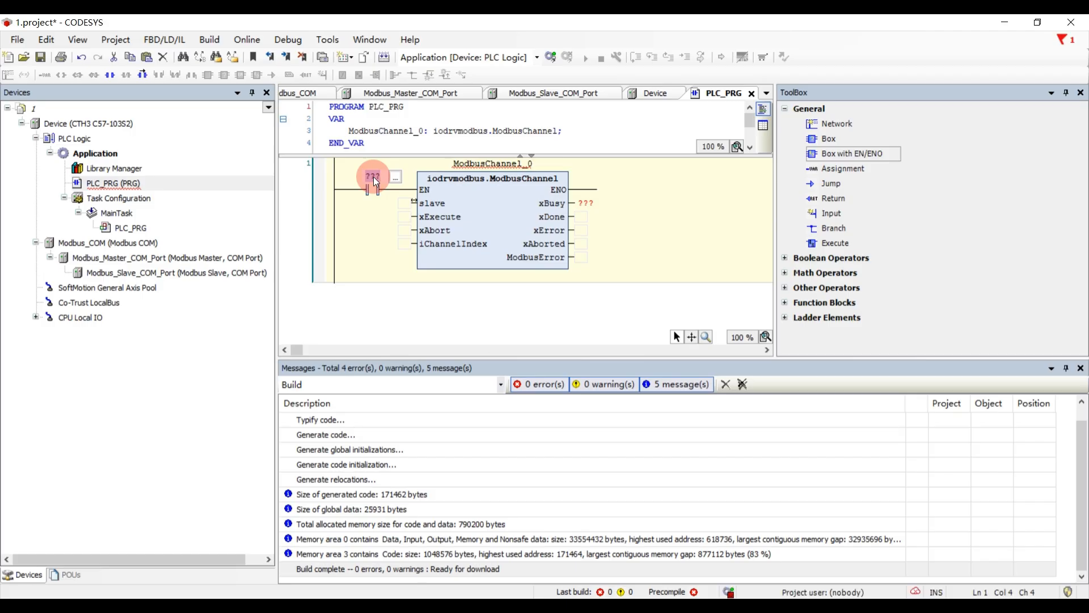
click(460, 218)
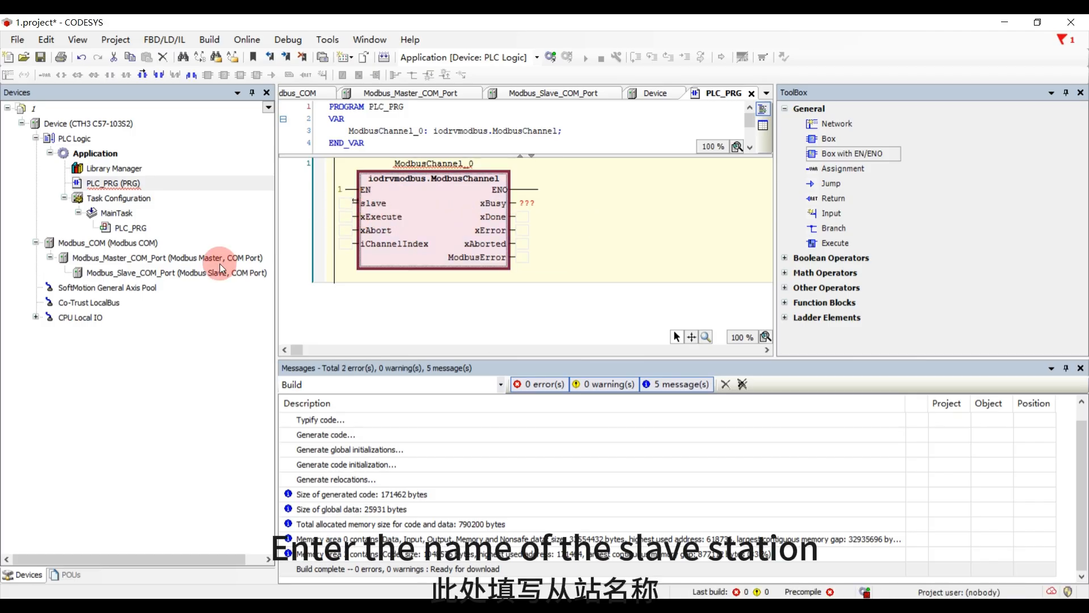
- Copy the slave device's name Modbus_Slave_COM_Port from its properties and assign it to the block's slave input
right_click(195, 274)
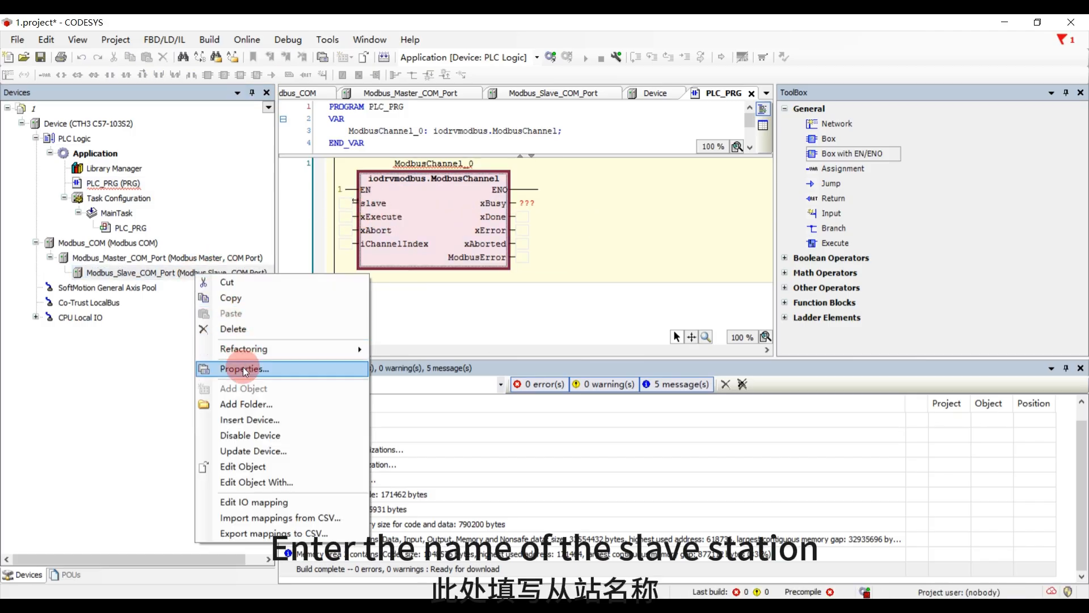
click(250, 368)
double_click(547, 220)
key(ctrl+c)
click(566, 453)
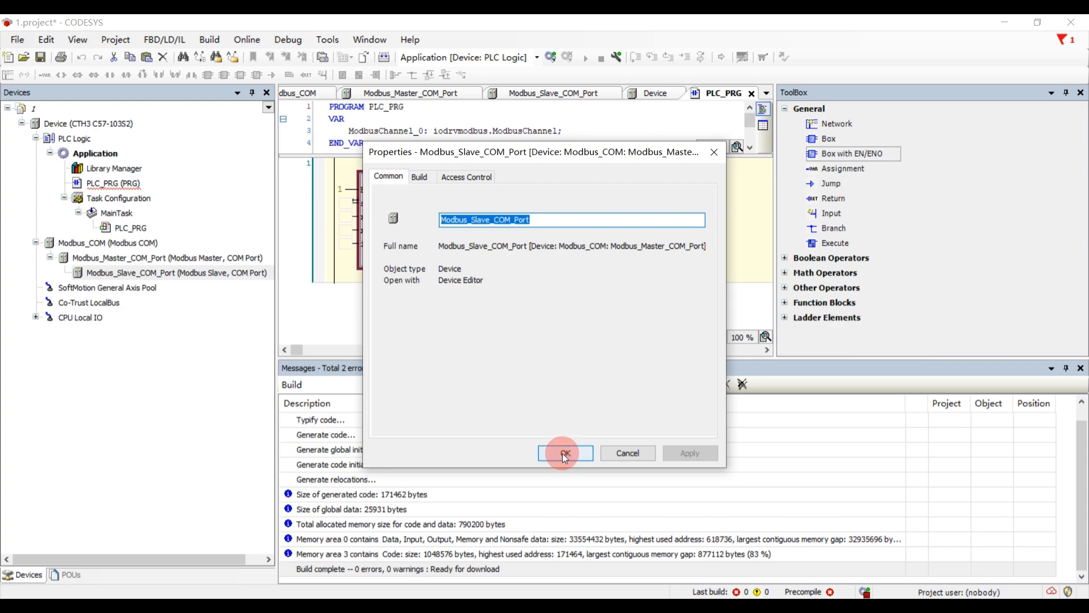
click(342, 203)
key(ctrl+v)
key(Return)
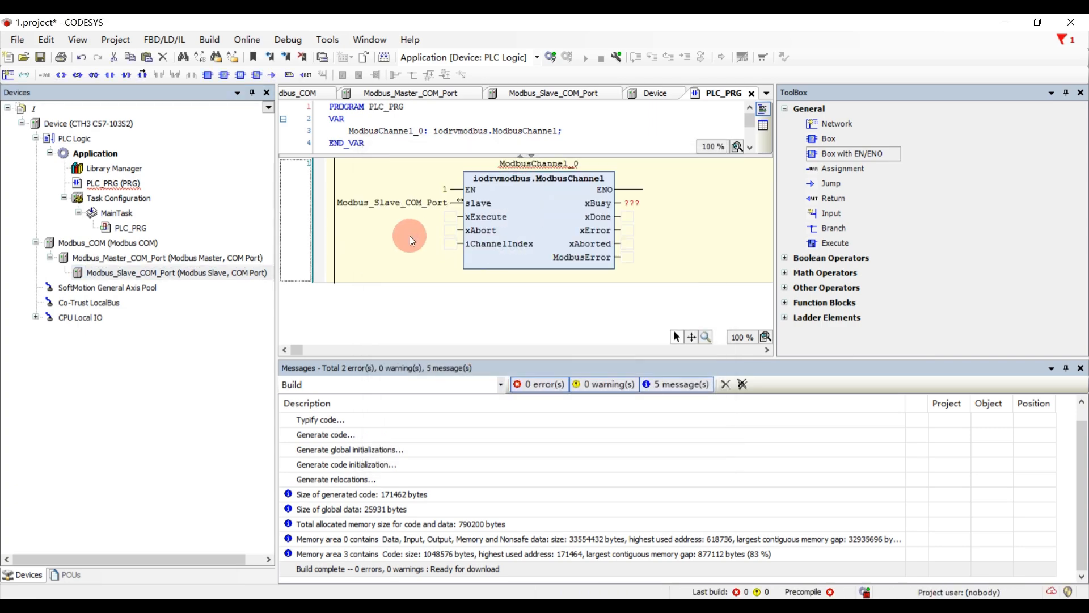
- Assign the variable a to the block's xExecute input and declare it as BOOL in PLC_PRG
click(448, 217)
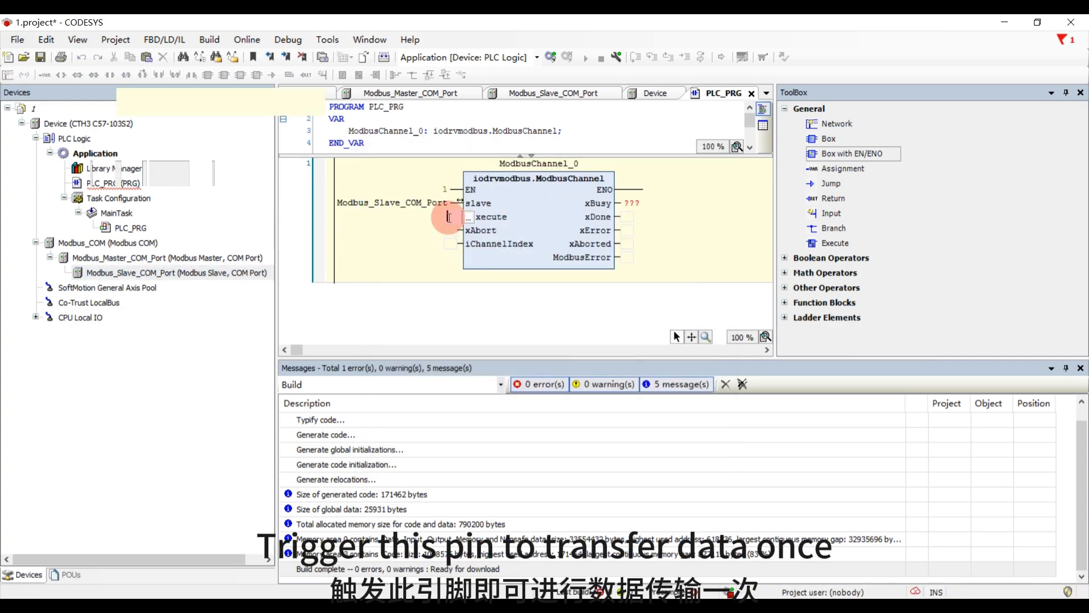
text(a)
key(Return)
key(Return)
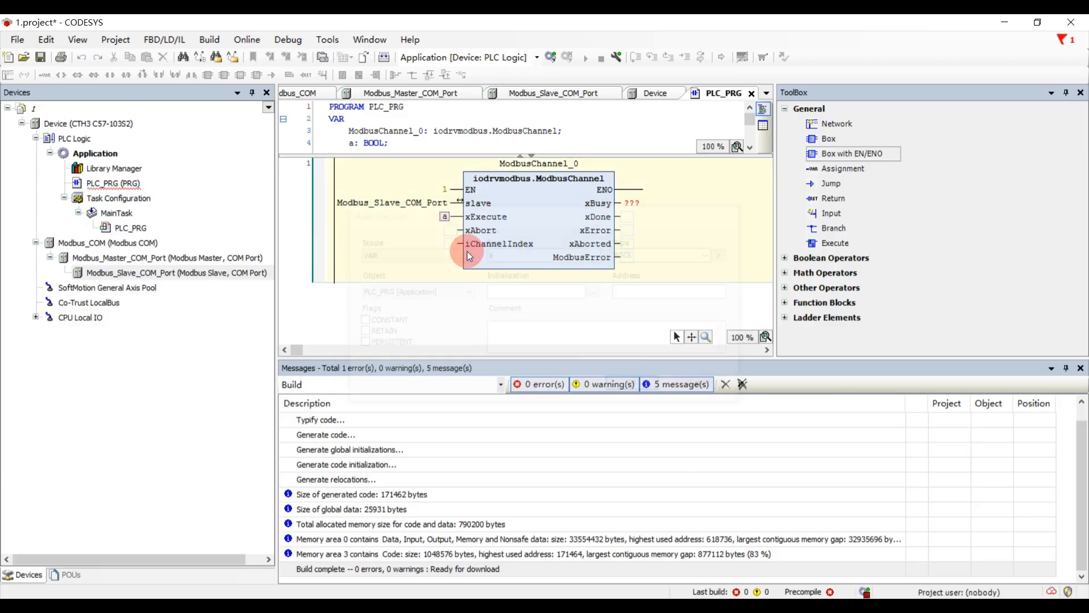
- Assign the variable b to the ModbusChannel block's xAbort input and declare it as BOOL in PLC_PRG
click(452, 231)
text(b)
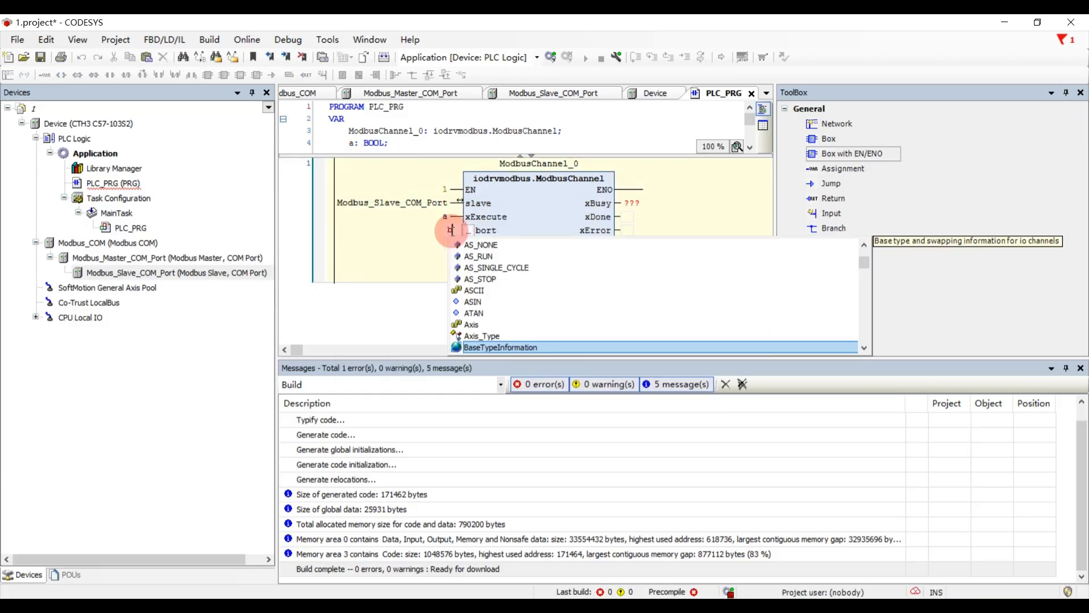
key(Escape)
key(Return)
key(Return)
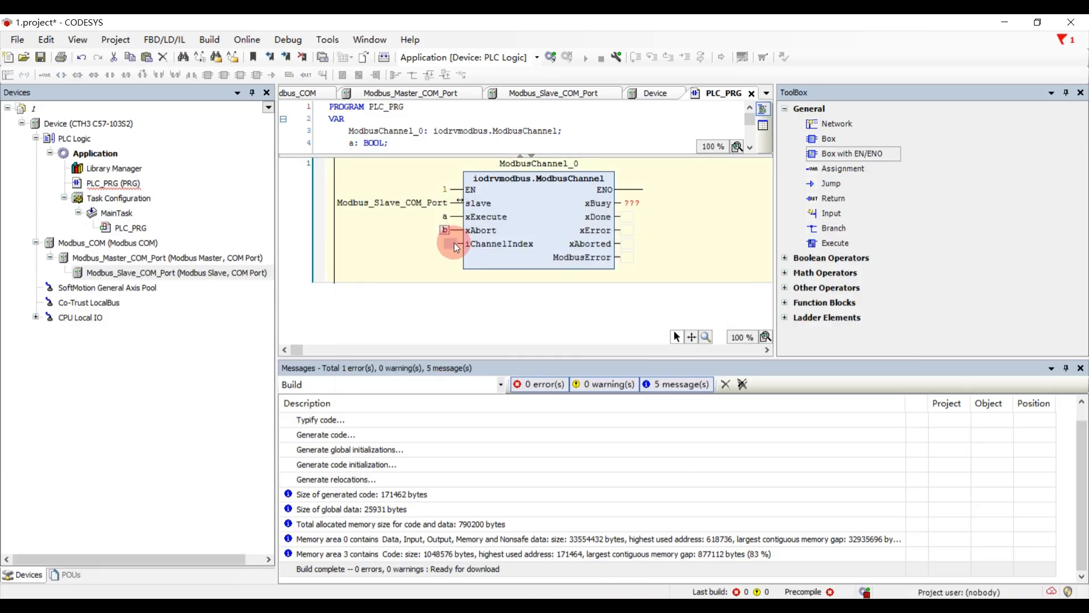
- Look up the channel's index in the slave's channel list and set the block's iChannelIndex input to 0
click(448, 244)
double_click(202, 271)
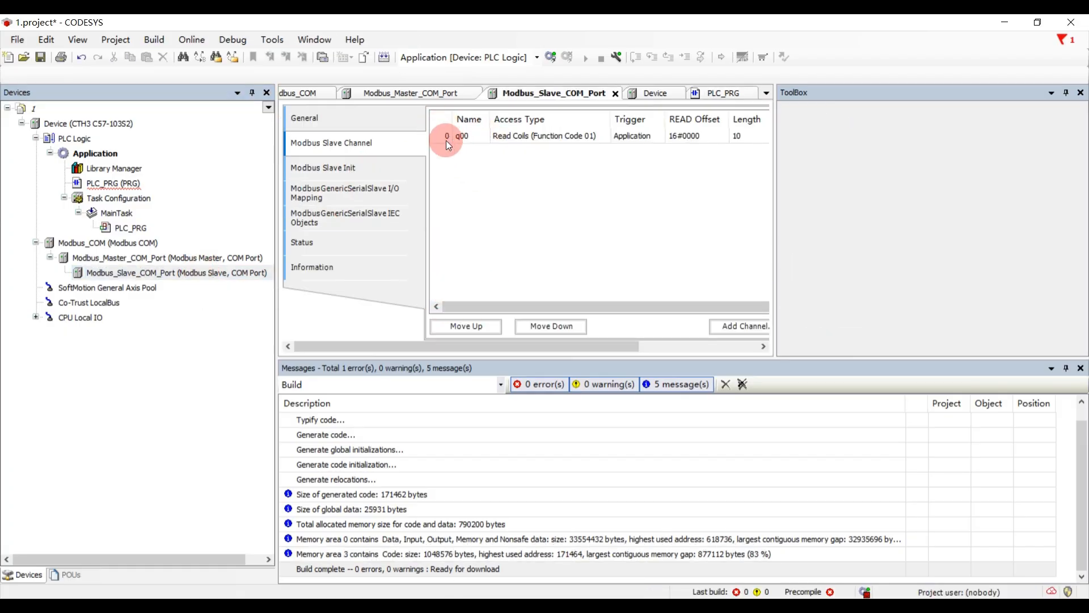
double_click(117, 184)
click(447, 243)
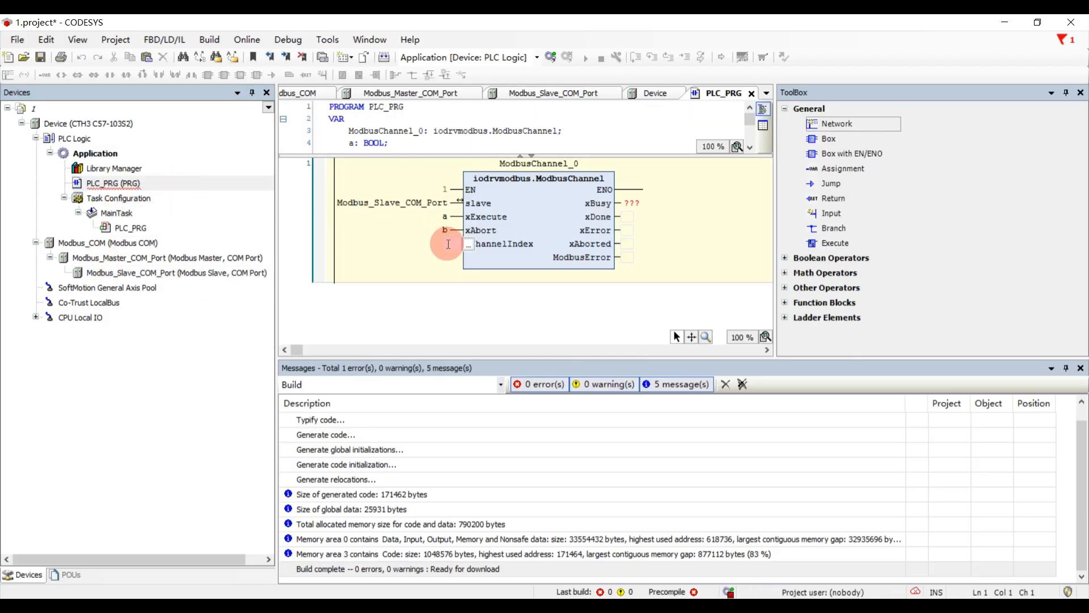
text(0)
click(508, 256)
- Clear the placeholder on the block's xBusy output and log in to the PLC with the updated program
click(639, 202)
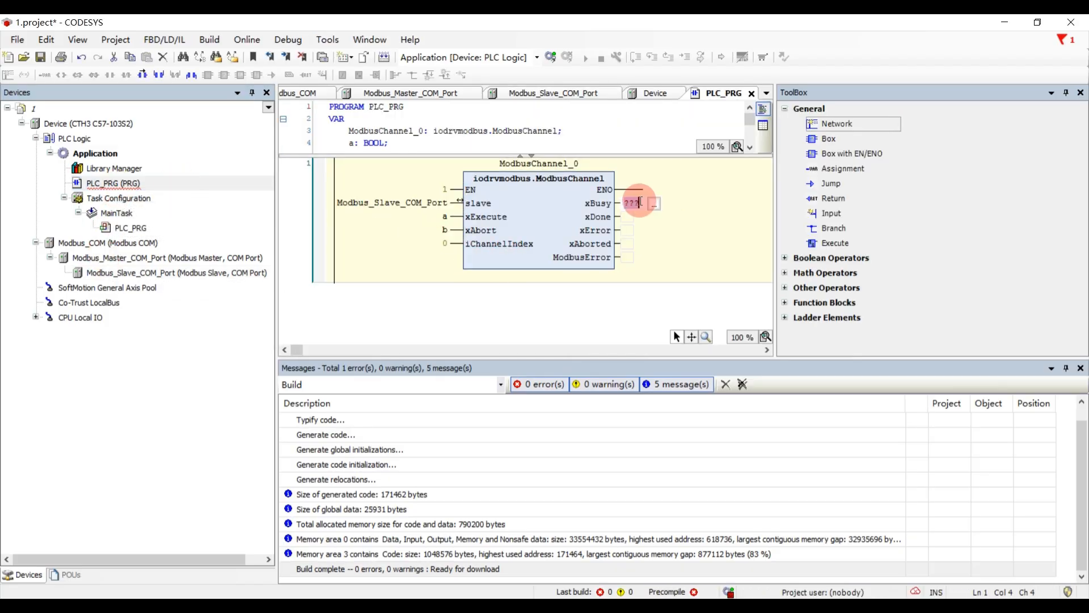
click(679, 251)
click(551, 55)
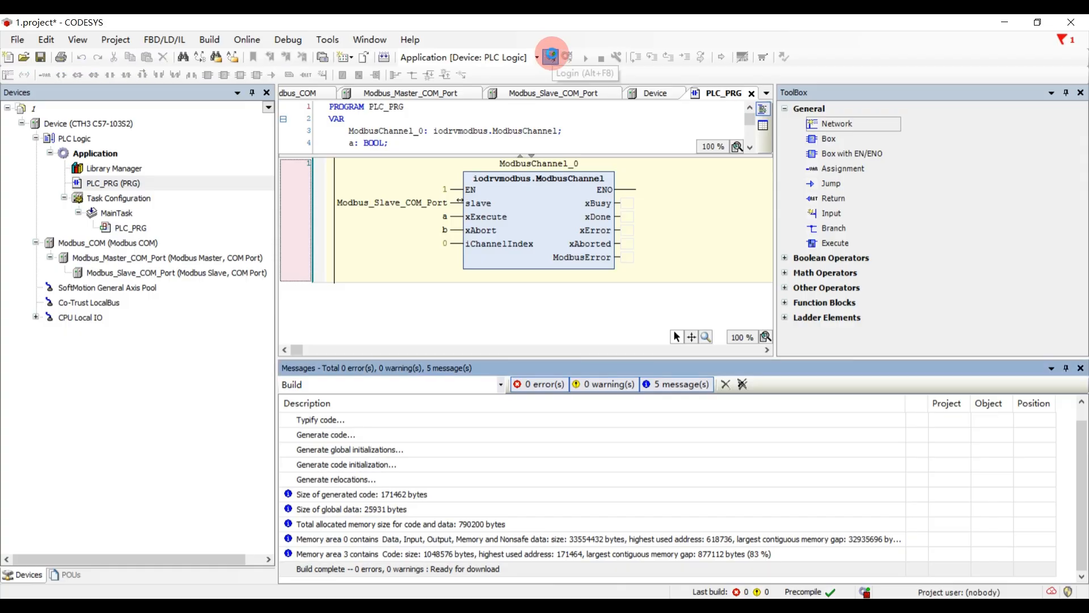
click(521, 340)
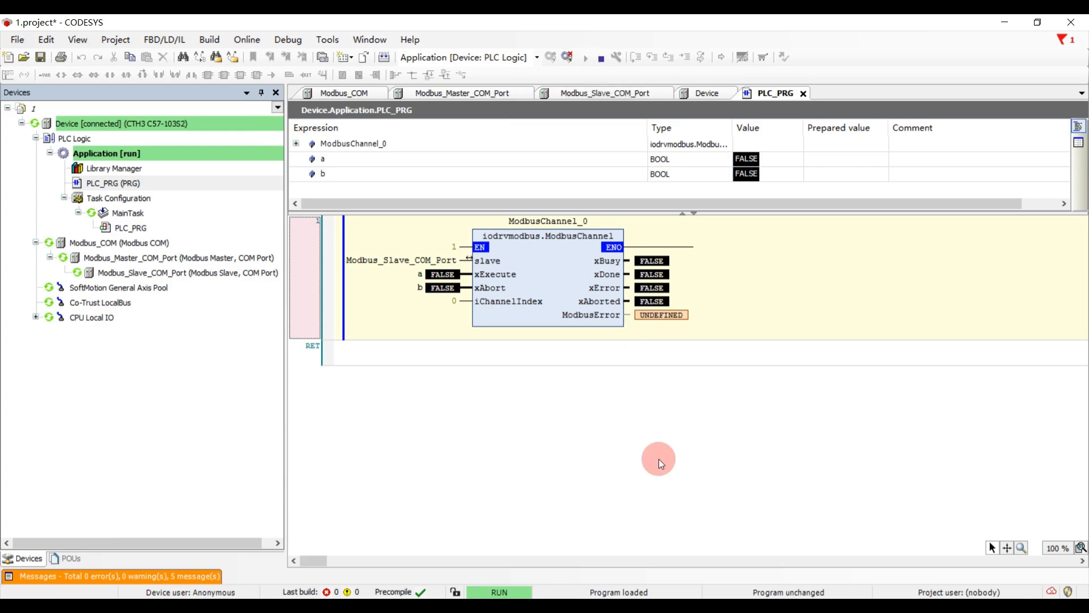
- Switch to Modbus Slave and set the slave definition's function to 01 COIL STATUS
click(444, 610)
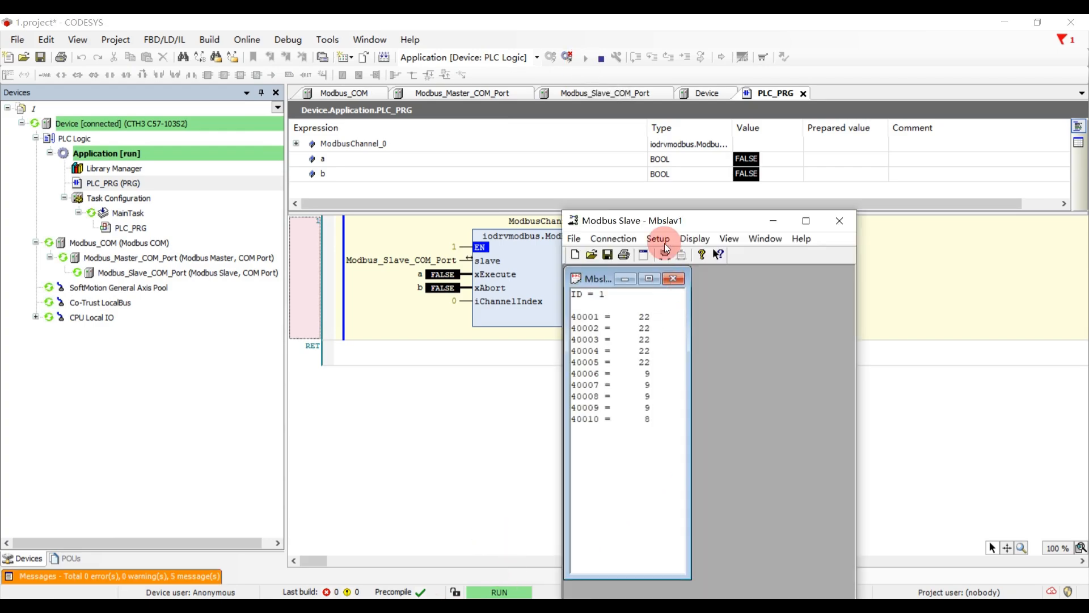
click(666, 248)
click(671, 254)
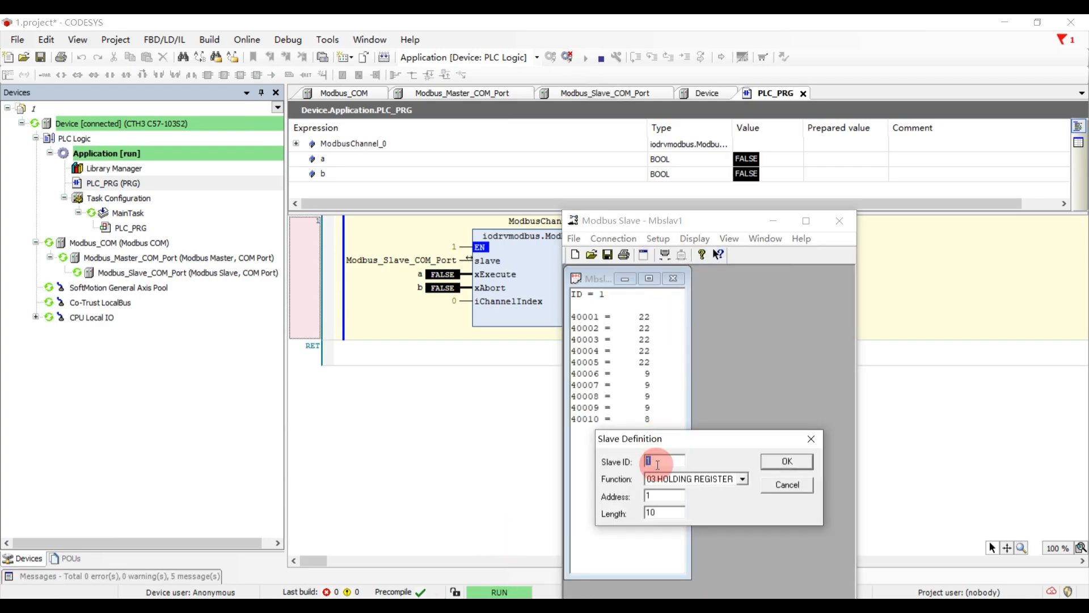
click(669, 479)
click(674, 490)
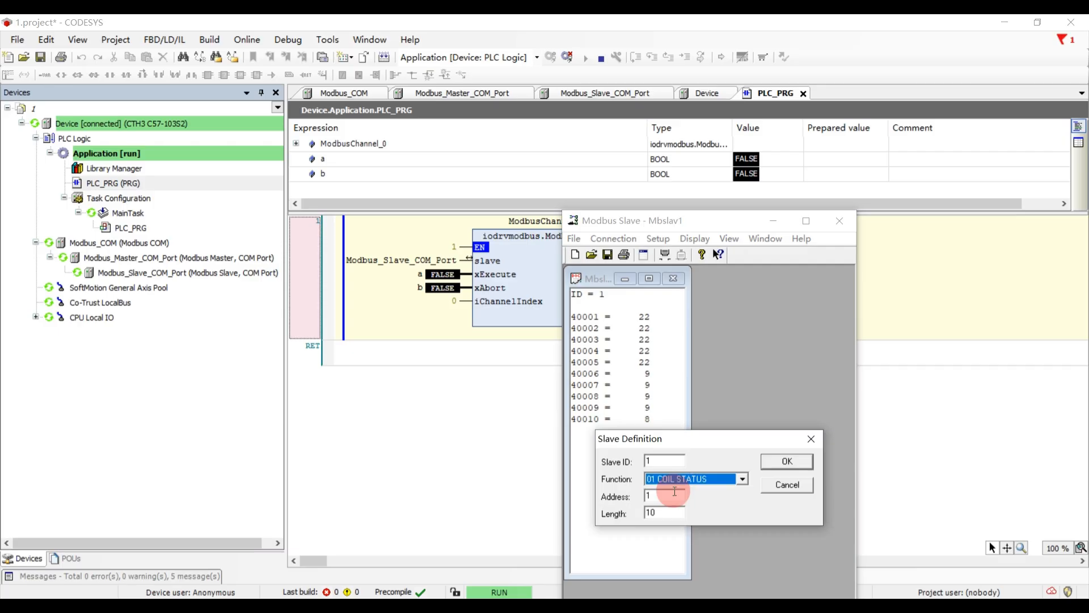
click(794, 462)
click(631, 331)
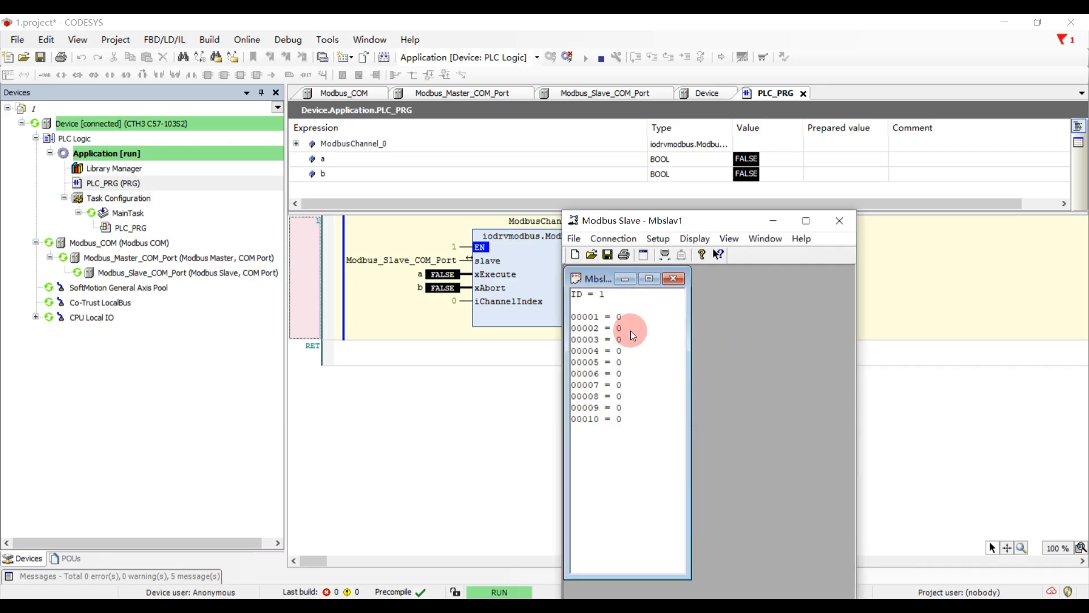
drag(706, 222, 686, 223)
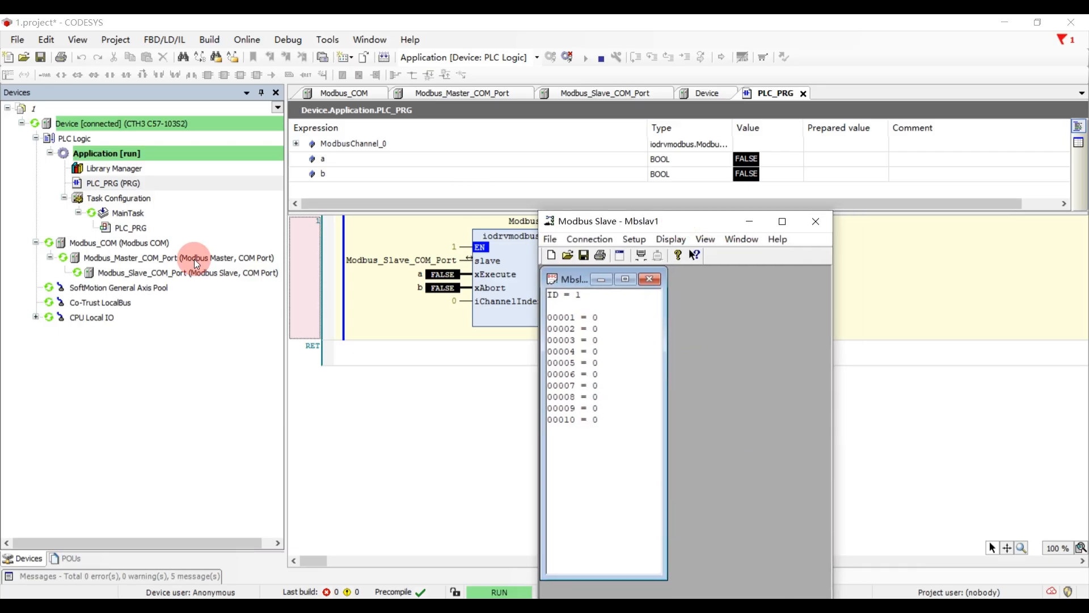
- In CODESYS, open Modbus_Slave_COM_Port's I/O mapping and expand channel q00 down to the bits of both bytes
click(131, 276)
double_click(131, 276)
click(355, 189)
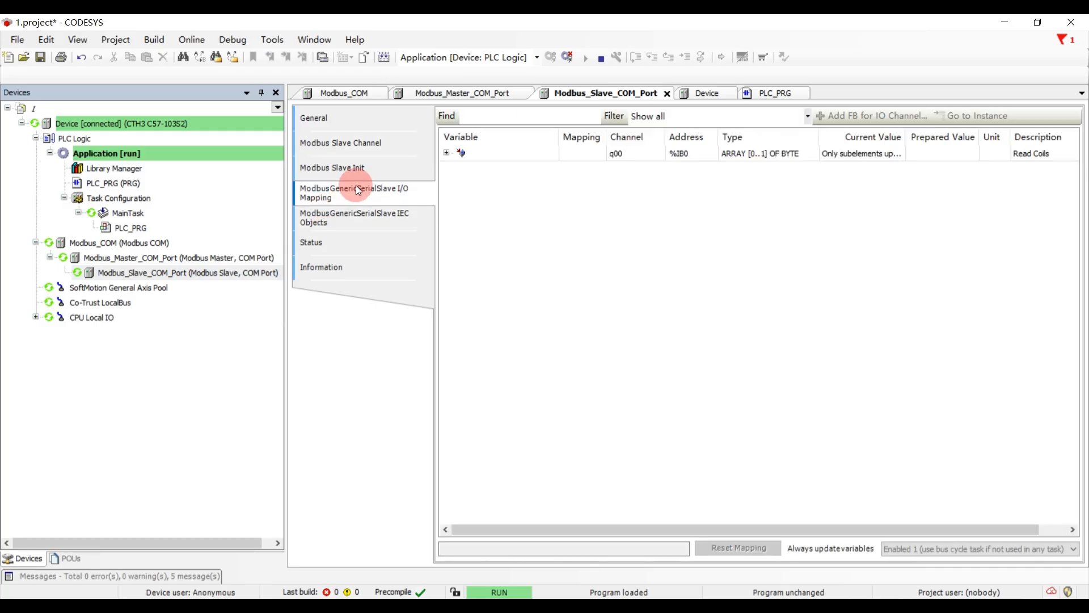
click(446, 152)
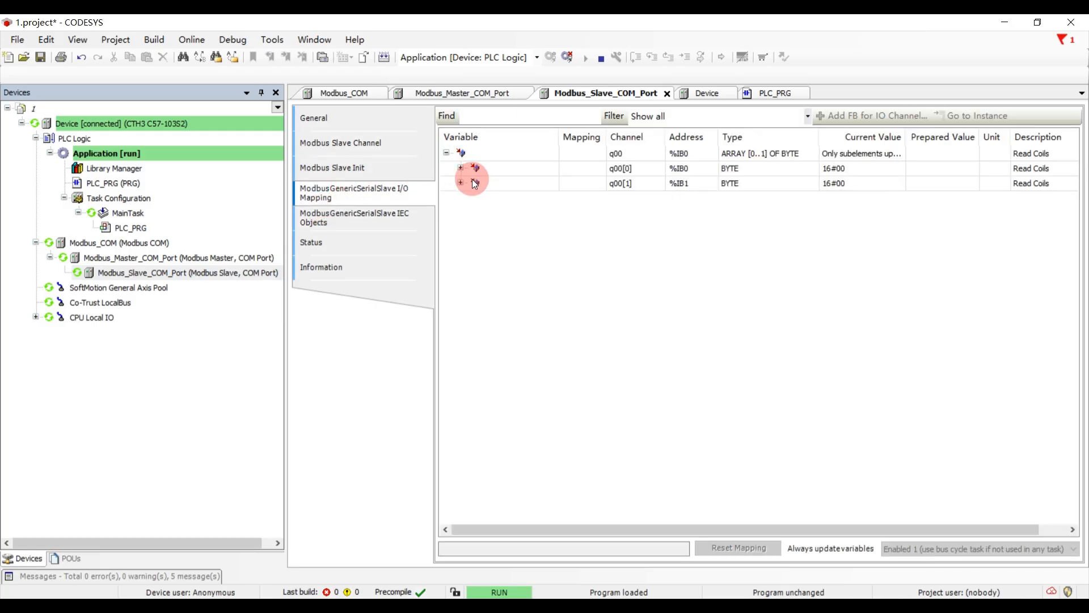
click(461, 168)
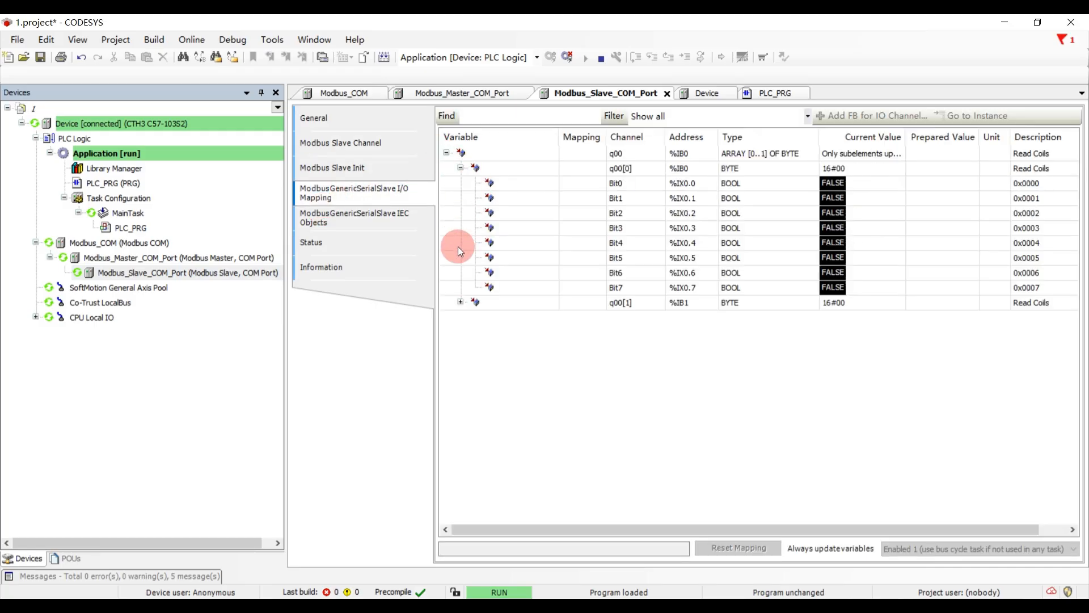
click(461, 302)
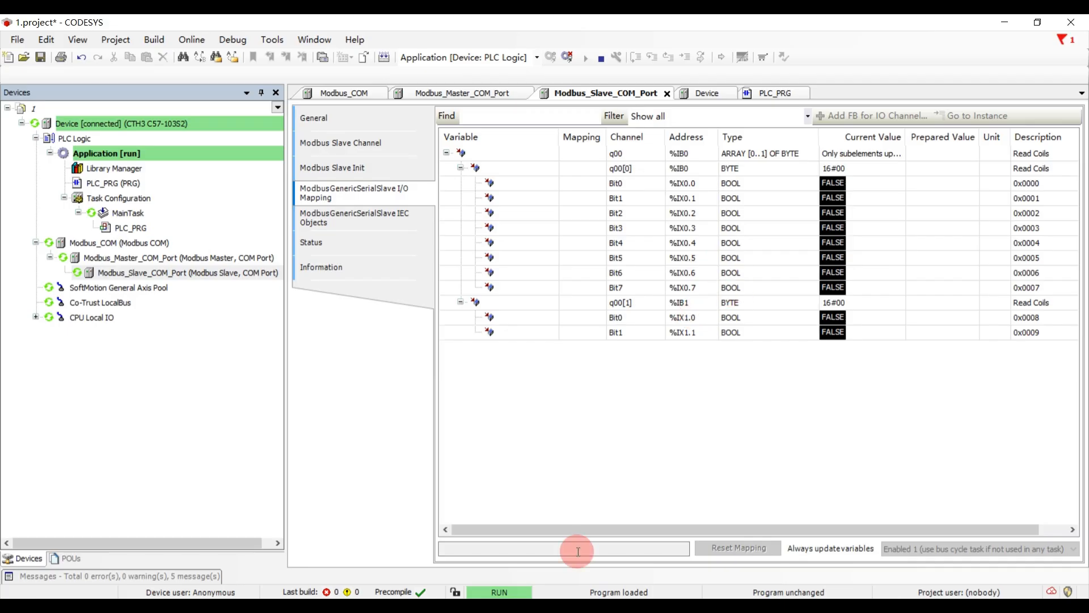
- Switch to Modbus Slave, place its window beside the mapping values, and set coils 00001, 00002 and 00003 to On
click(474, 606)
drag(624, 220, 423, 311)
double_click(393, 410)
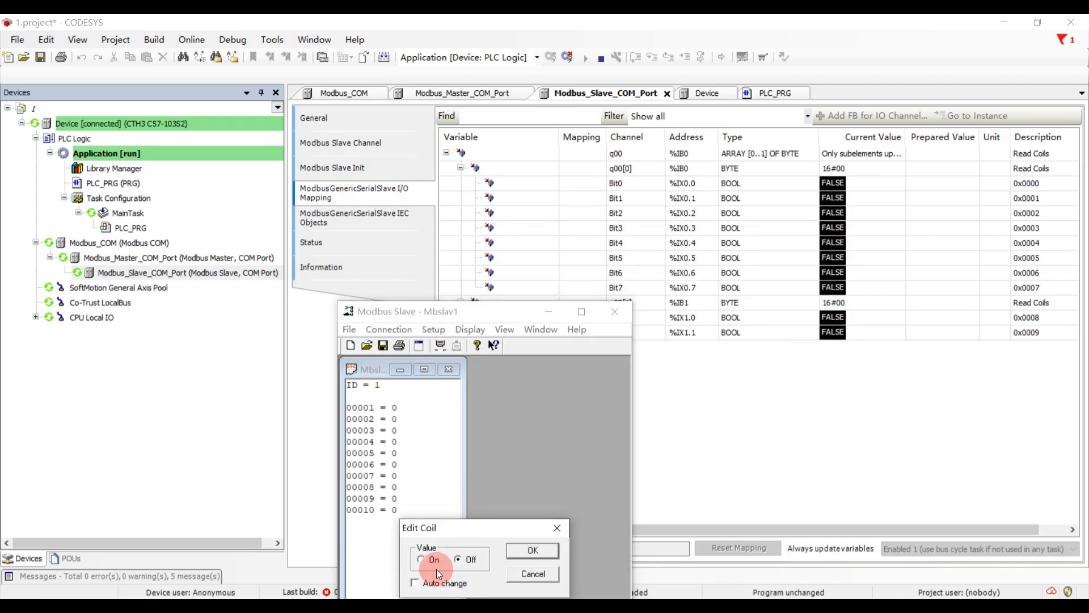
click(529, 547)
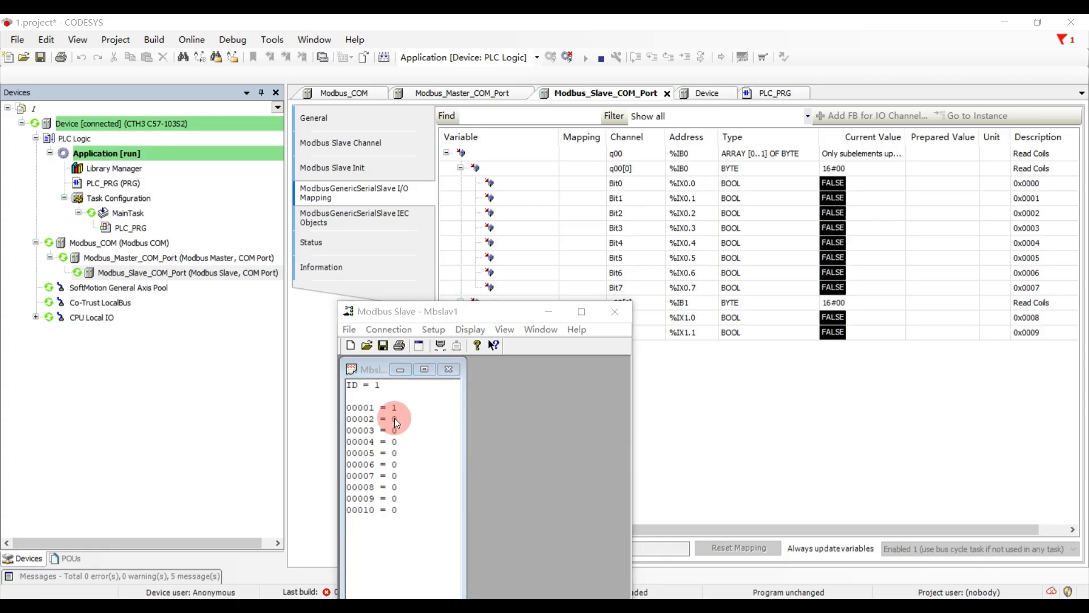
double_click(394, 412)
click(528, 550)
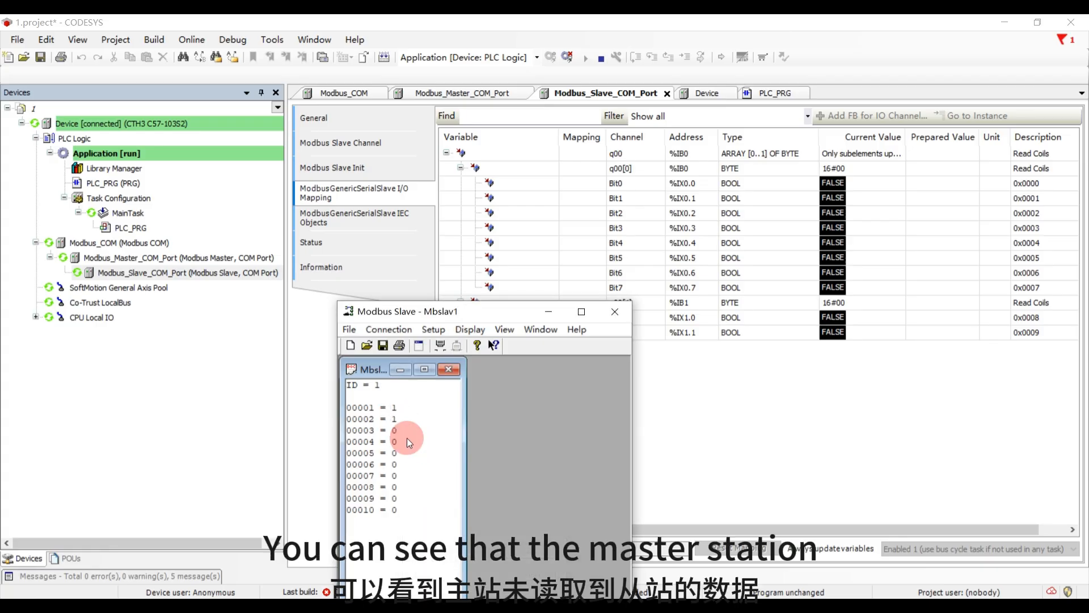
double_click(393, 431)
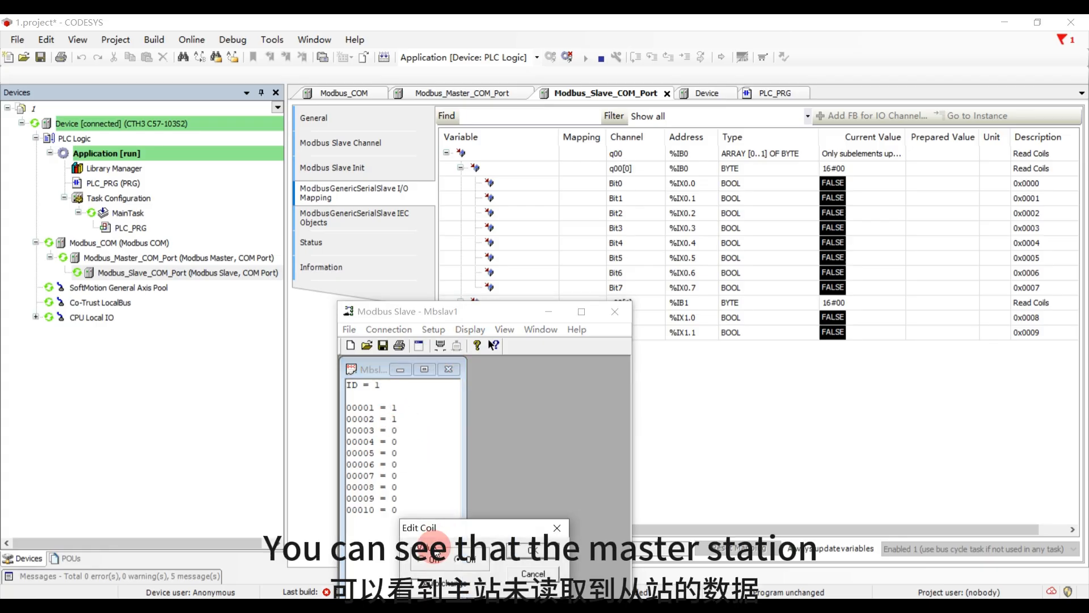
click(526, 552)
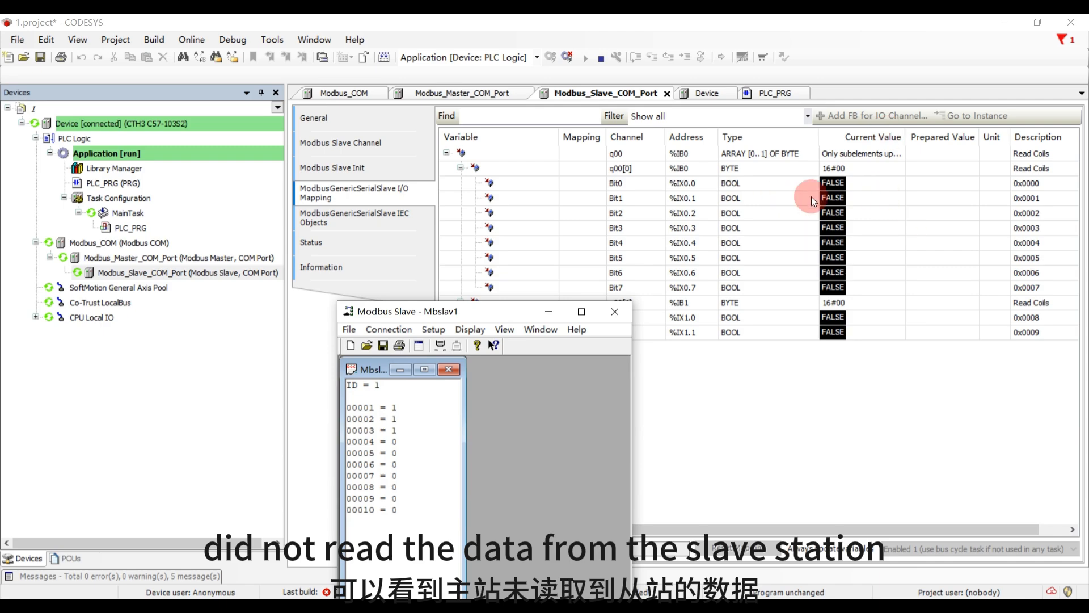
- Write TRUE to variable a in PLC_PRG to trigger the channel and check the q00 values in the slave's I/O mapping
double_click(125, 182)
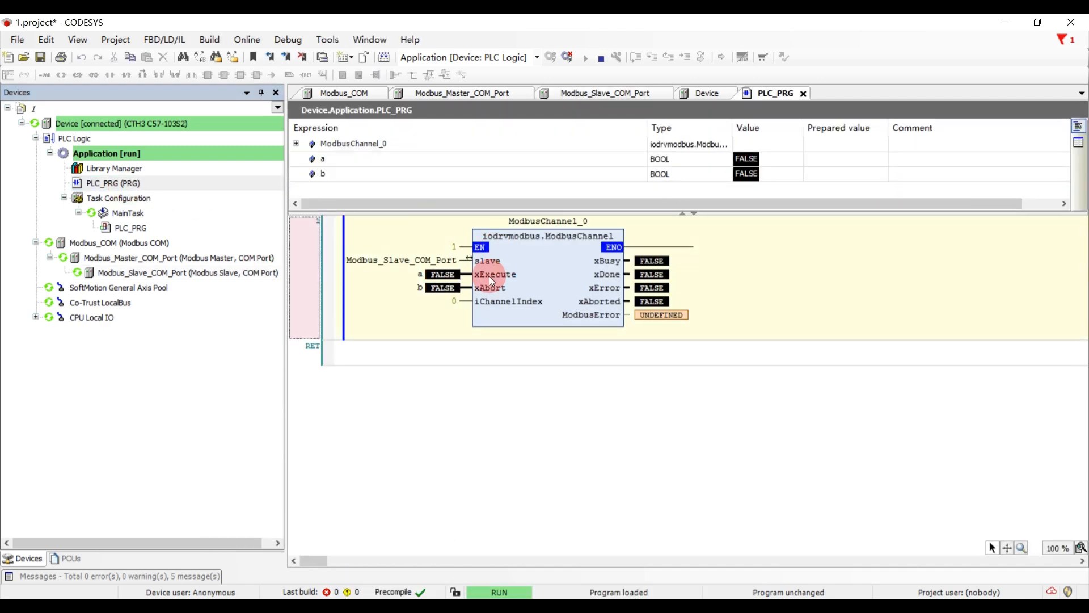
click(437, 272)
double_click(437, 271)
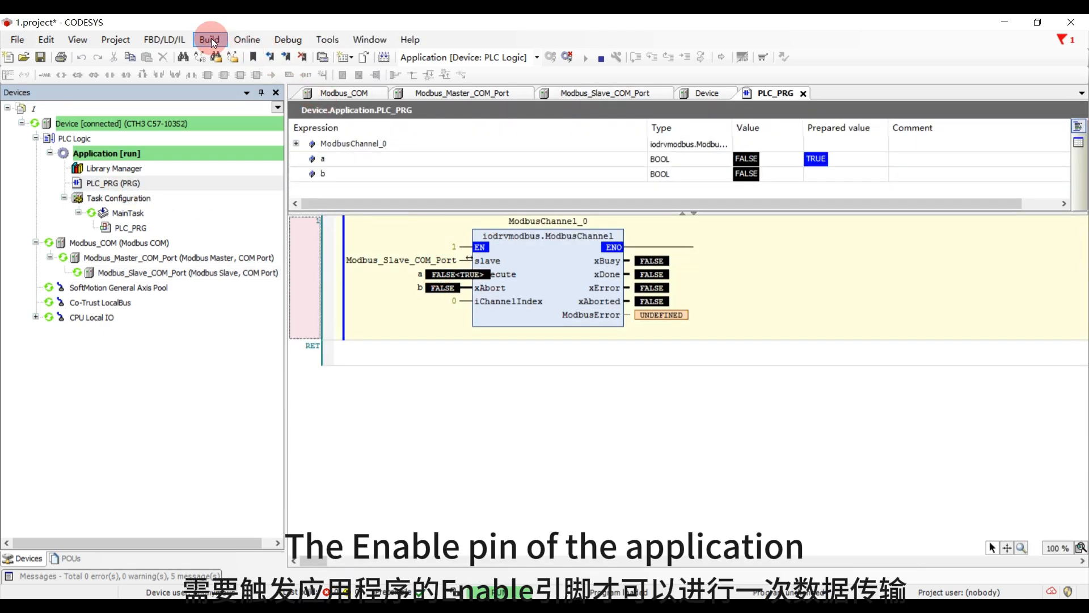
click(165, 39)
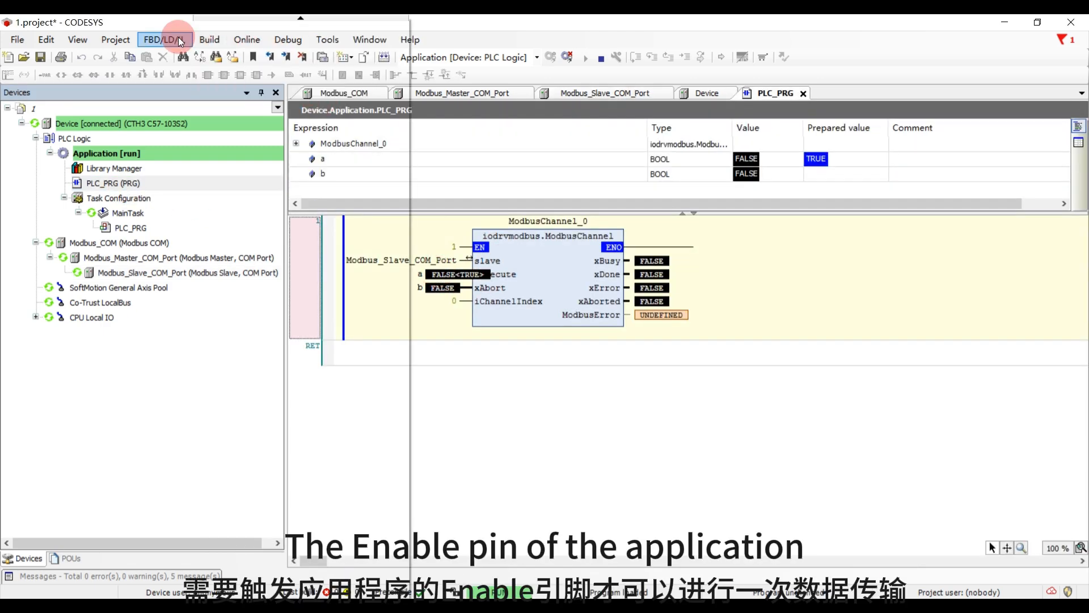
click(462, 40)
click(287, 39)
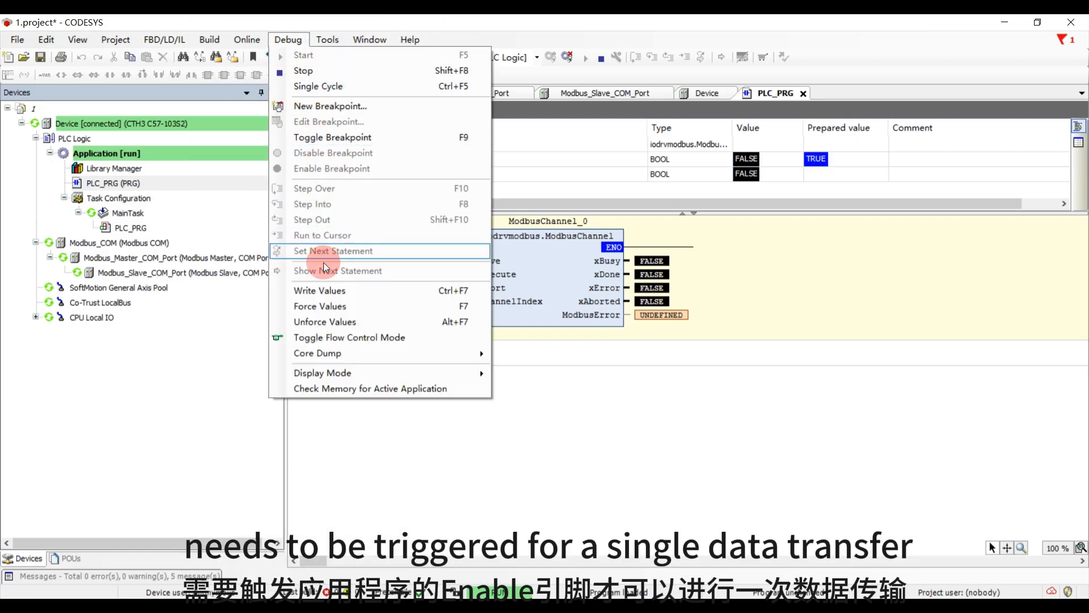
click(324, 291)
double_click(219, 272)
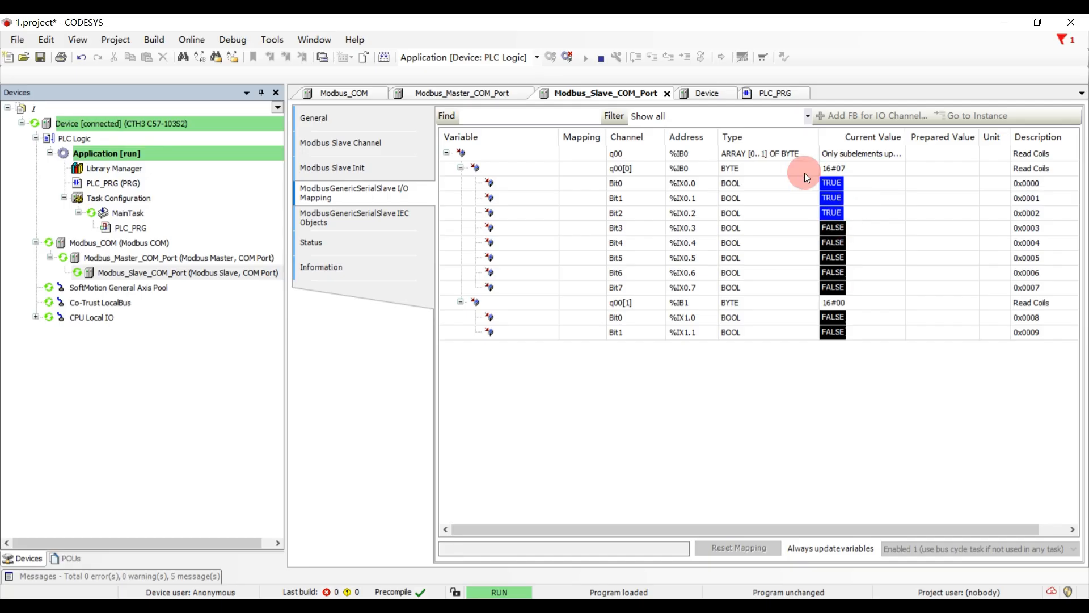
- In Modbus Slave, set coils 00001 and 00002 to Off and coil 00006 to On
click(442, 610)
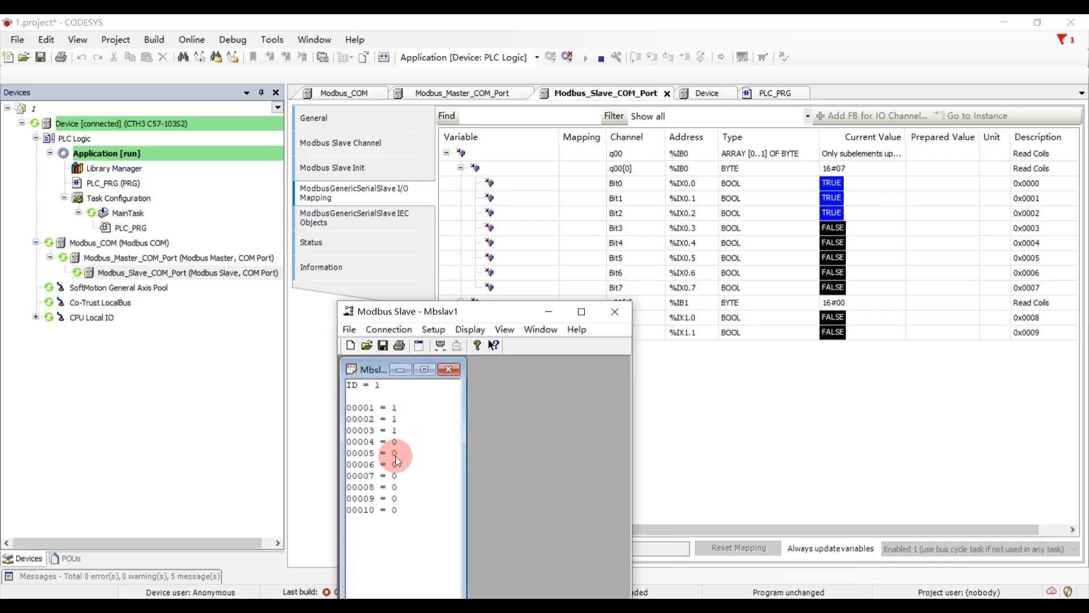
double_click(395, 413)
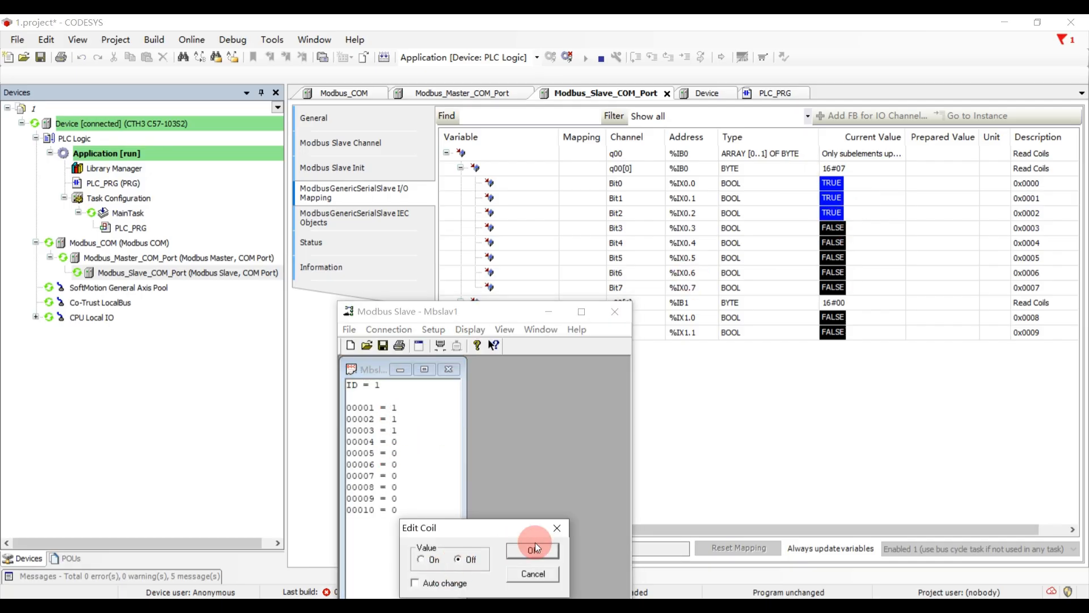
click(533, 551)
double_click(392, 417)
click(461, 559)
click(532, 551)
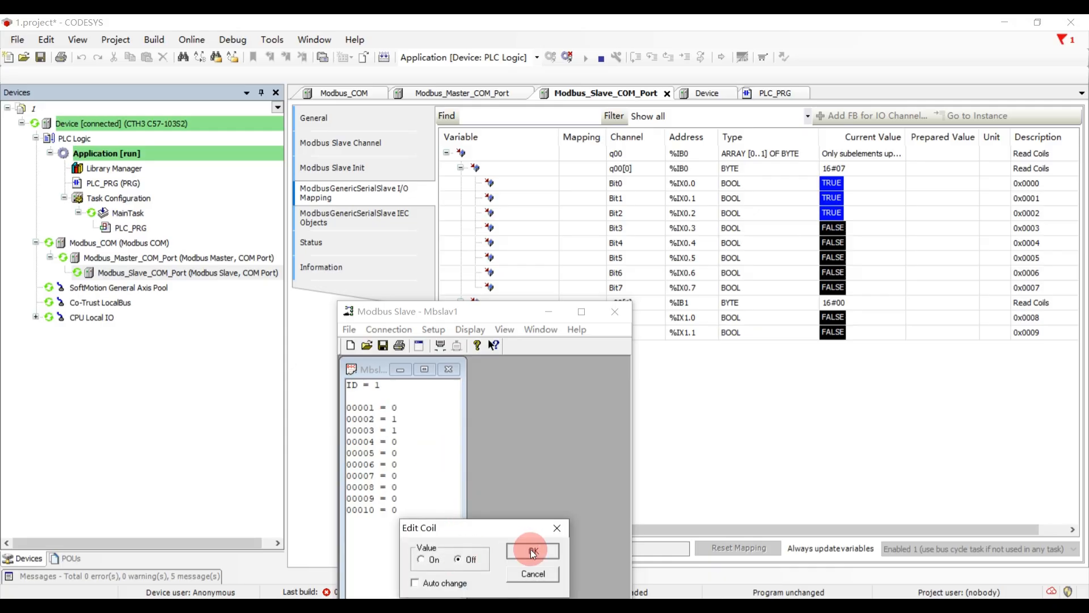
double_click(394, 458)
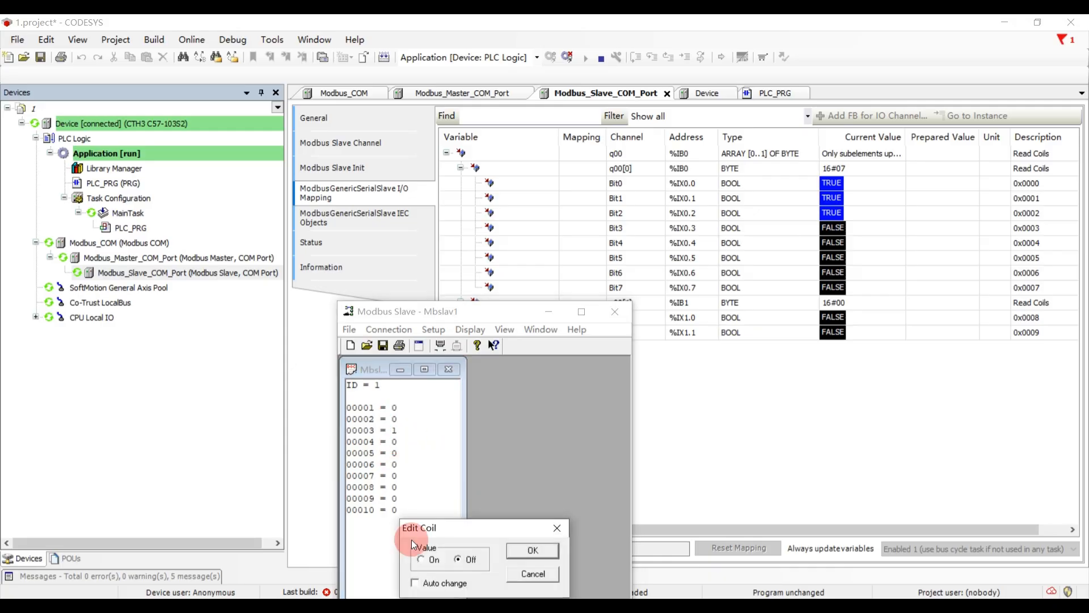
click(532, 550)
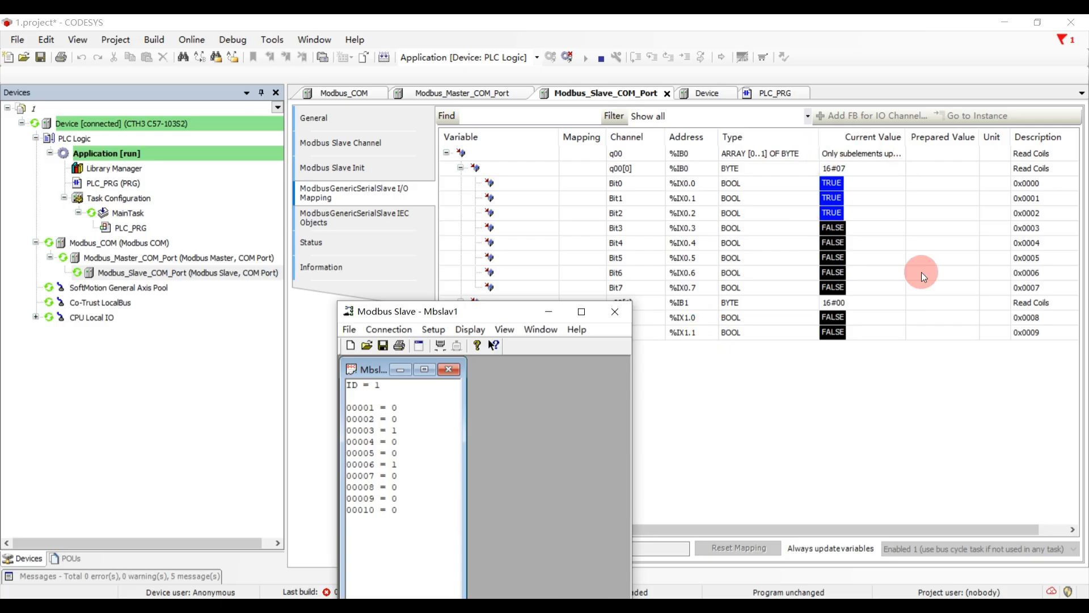
- In PLC_PRG, write FALSE to variable a and write TRUE to it again to retrigger the channel
double_click(148, 182)
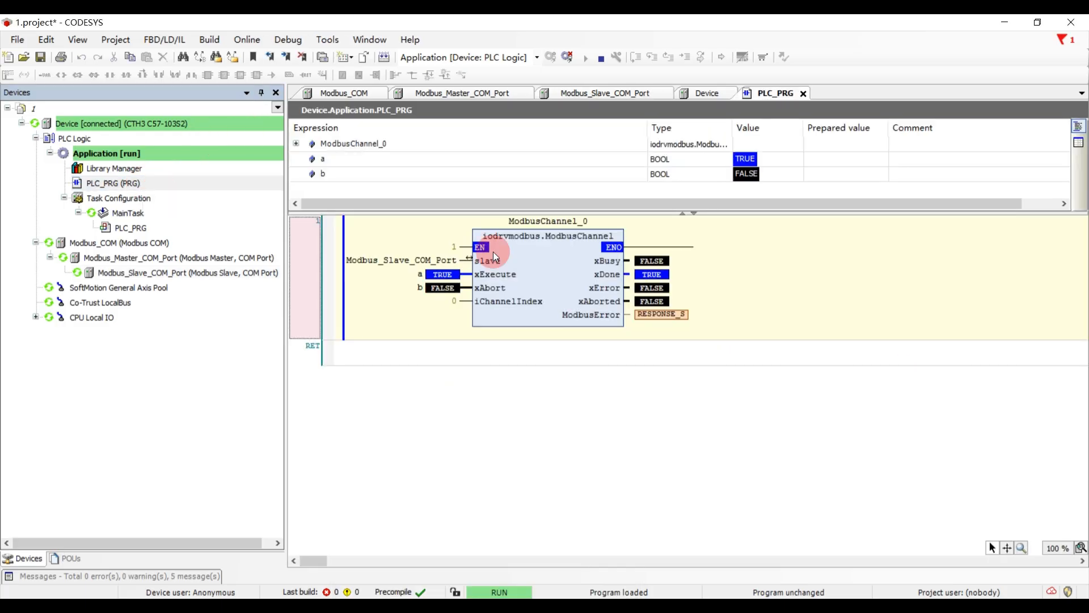
click(288, 39)
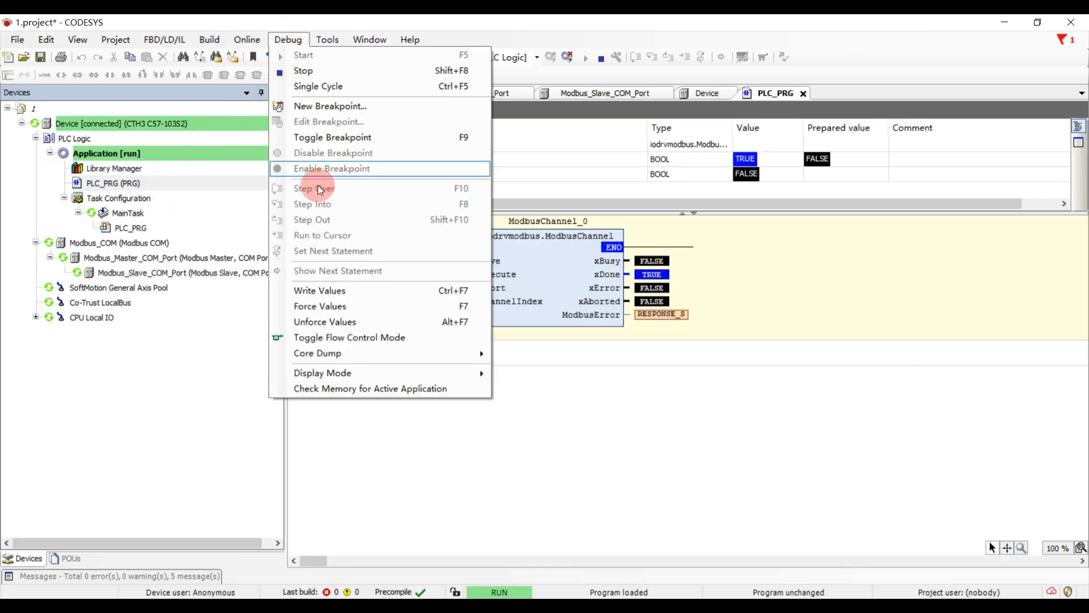
click(325, 293)
click(442, 274)
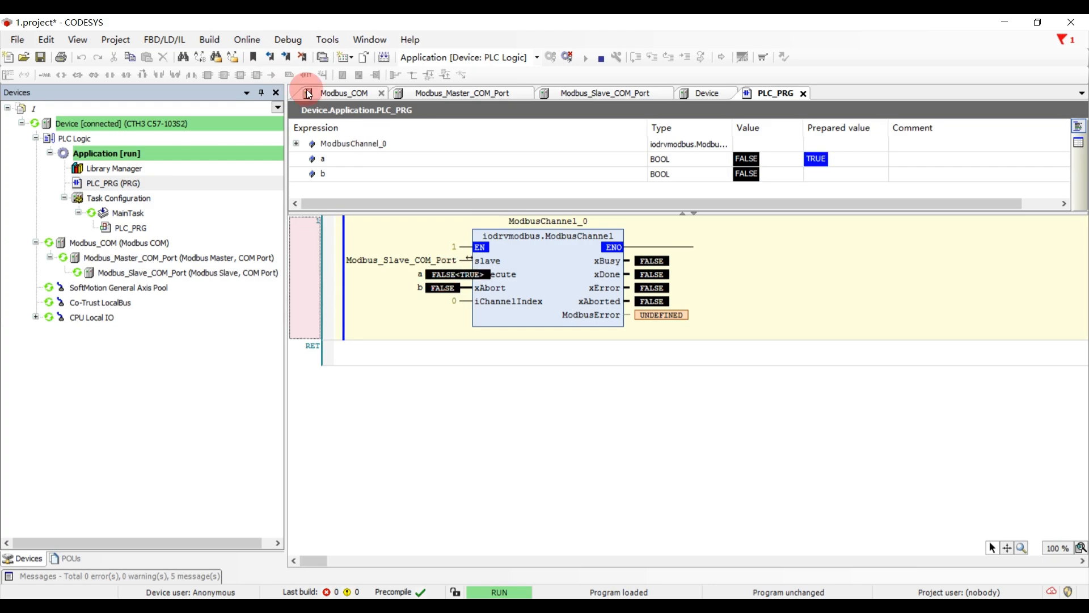
click(288, 39)
click(307, 291)
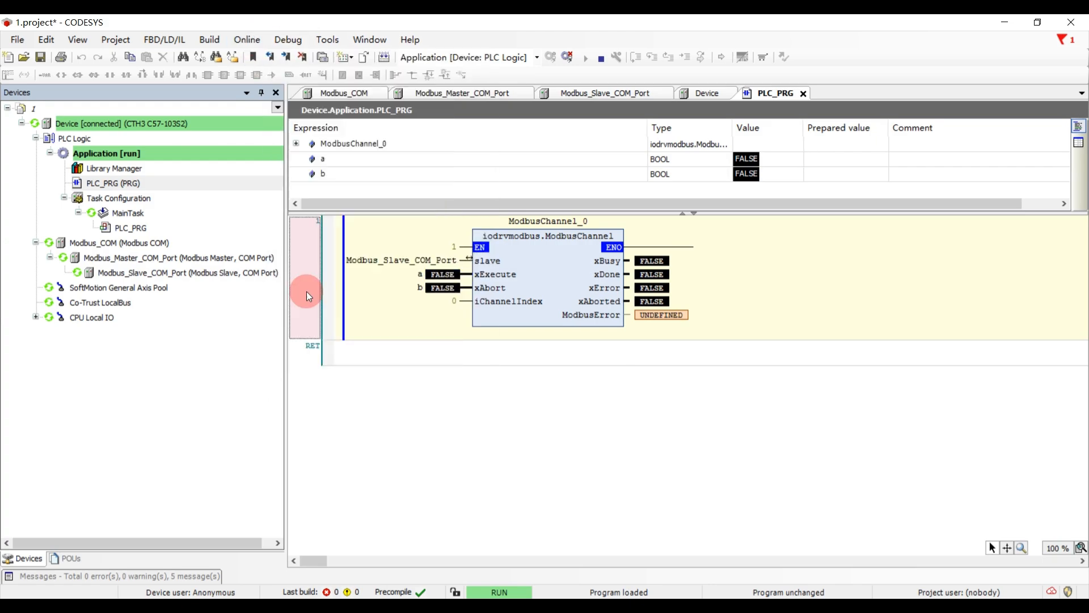
- Show the I/O mapping of Modbus_Slave_COM_Port and open the Watch 2 list with an empty expression row
double_click(168, 271)
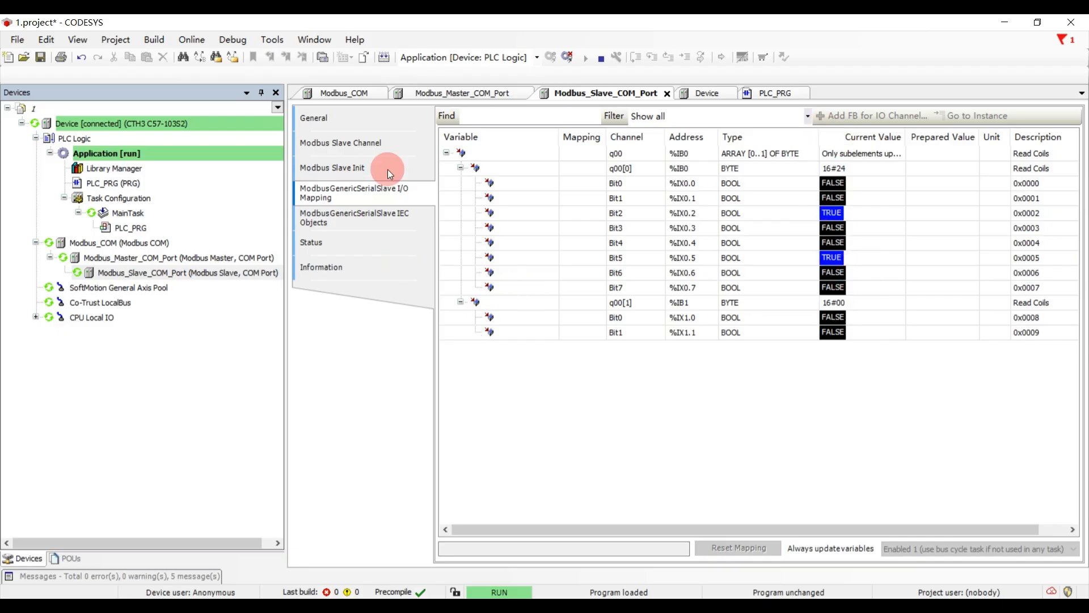
click(80, 41)
mouse_move(108, 151)
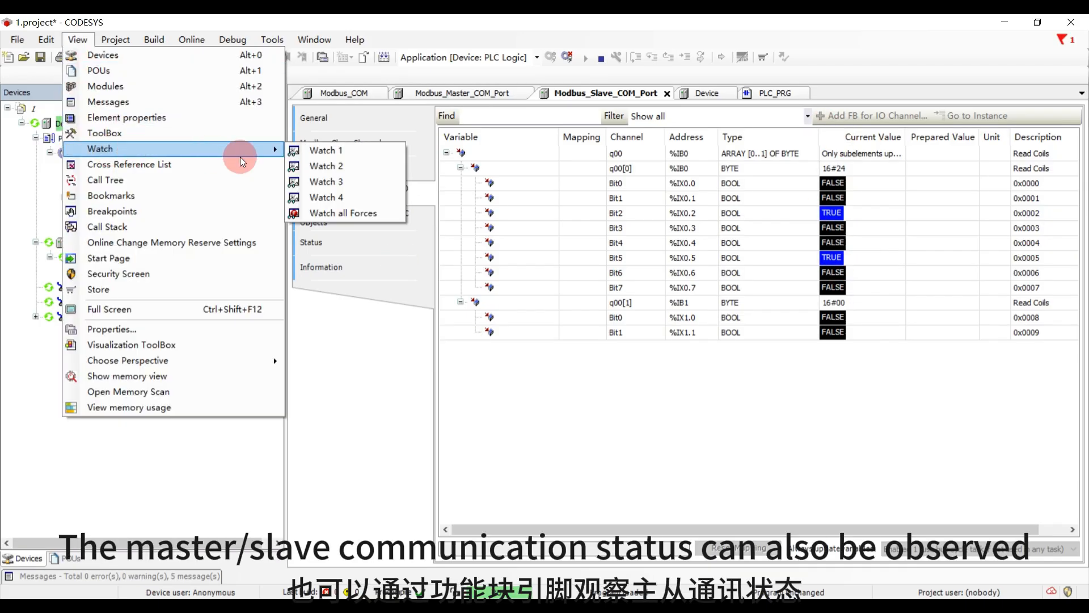
click(318, 165)
click(400, 395)
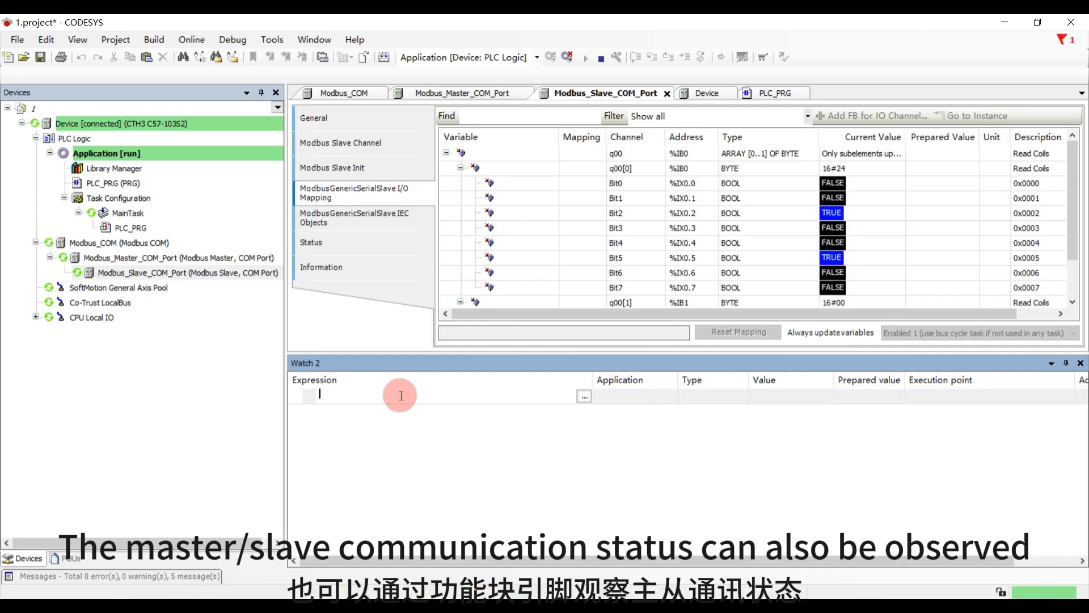
- Copy the name Modbus_Slave_COM_Port from the slave device's properties and add the expression Modbus_Slave_COM_Port.xInitDone to Watch 2
right_click(153, 272)
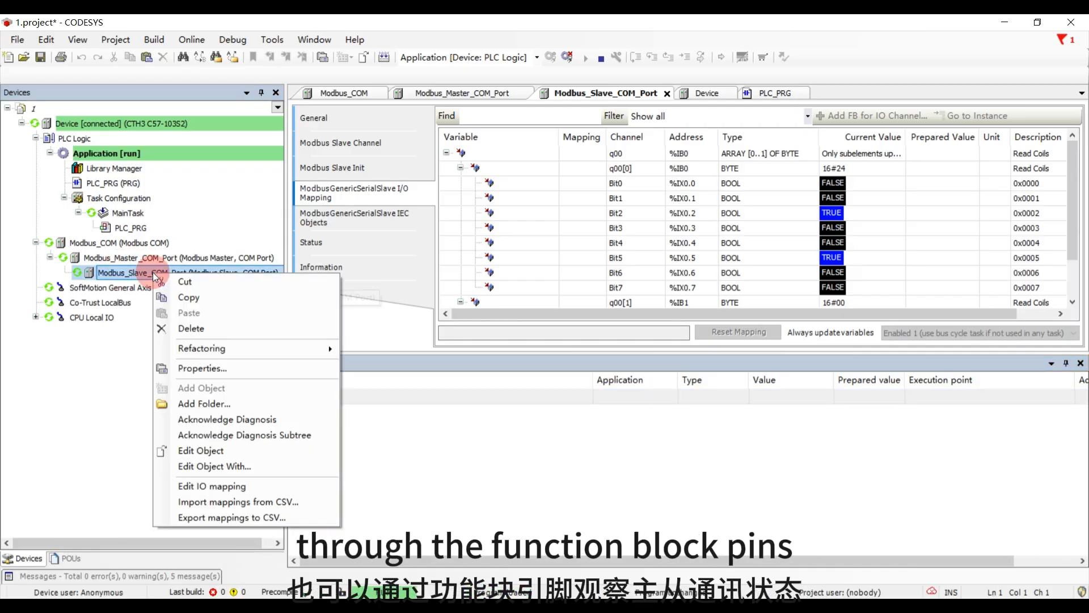
click(209, 369)
drag(530, 219, 492, 219)
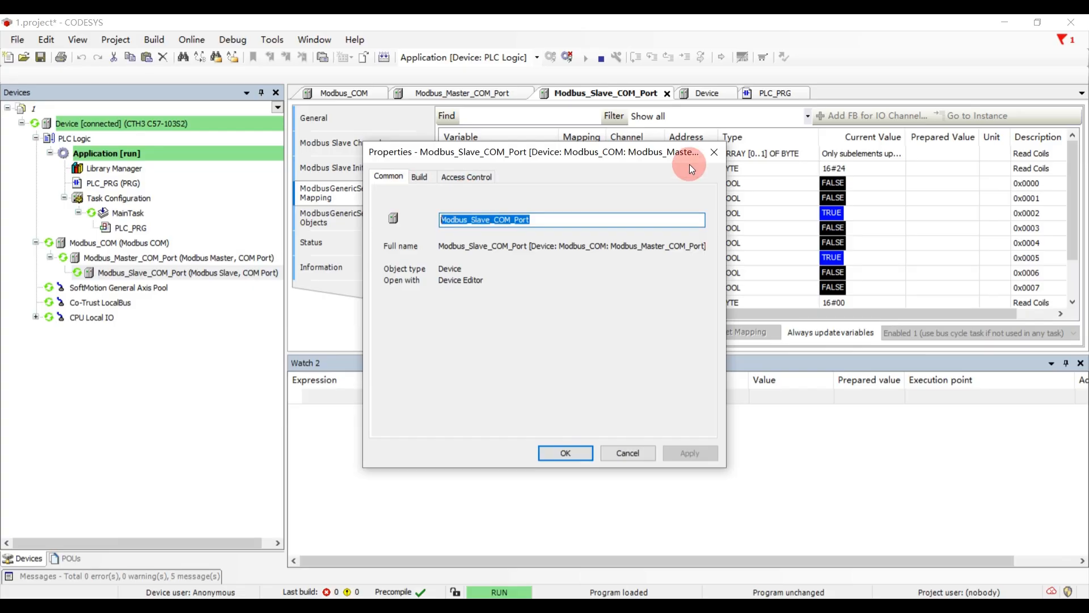
click(714, 152)
click(383, 396)
text(Modbus_Slave_COM_Port)
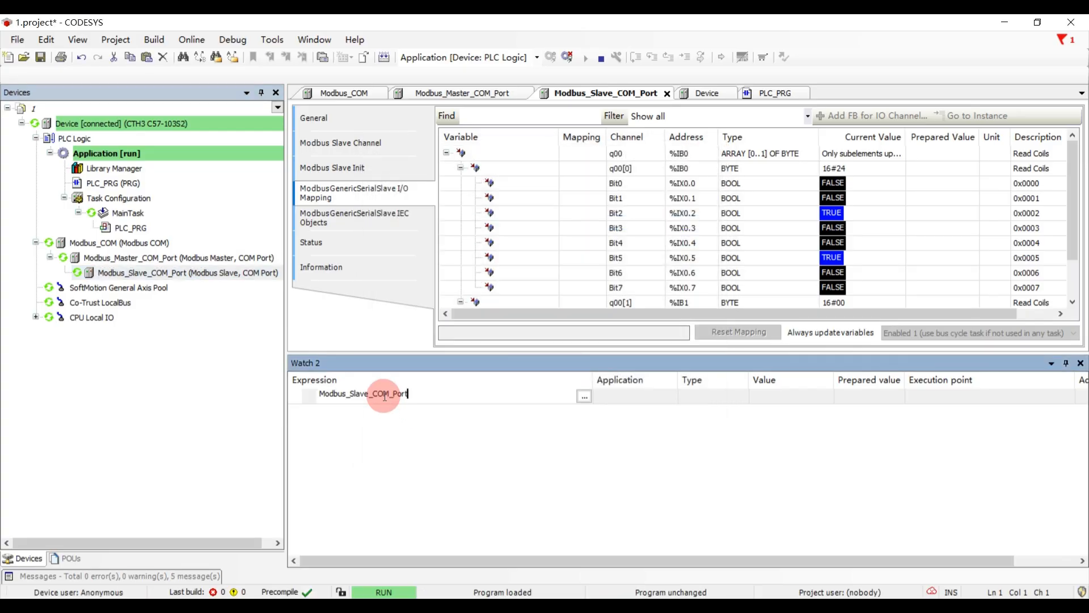
text(.)
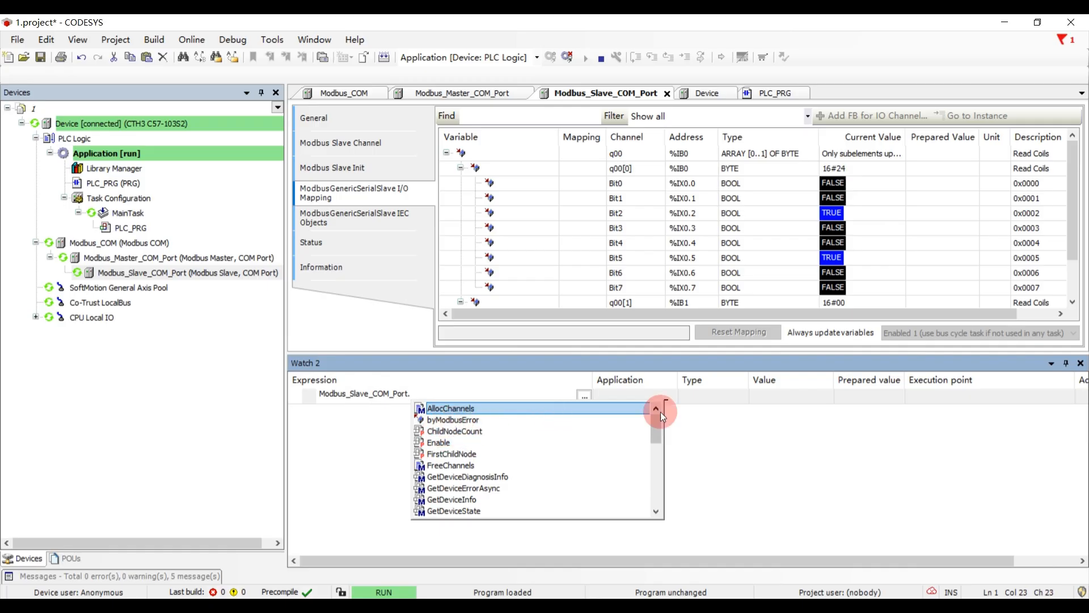
drag(656, 422, 658, 495)
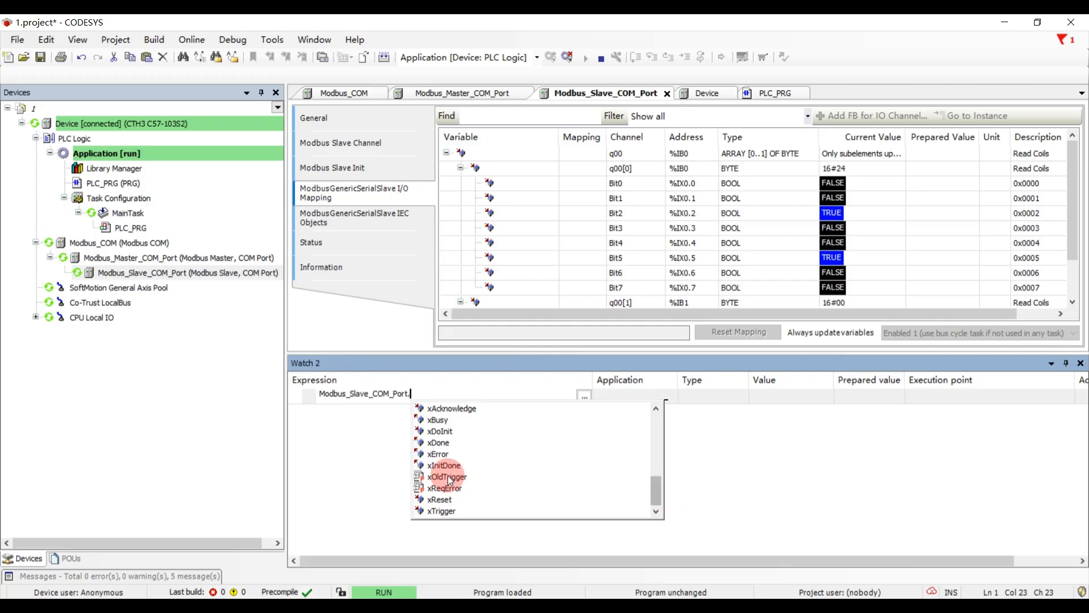
double_click(461, 466)
key(Return)
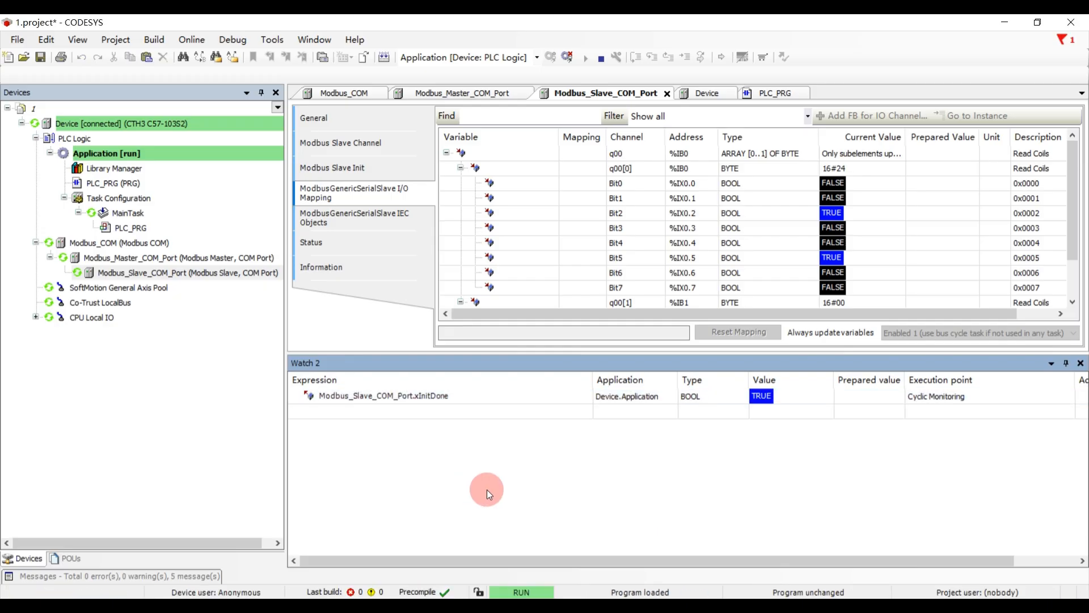
- Reuse the xInitDone expression to add Modbus_Slave_COM_Port.iChannelIndex as the second entry in Watch 2
click(438, 412)
click(438, 409)
double_click(447, 394)
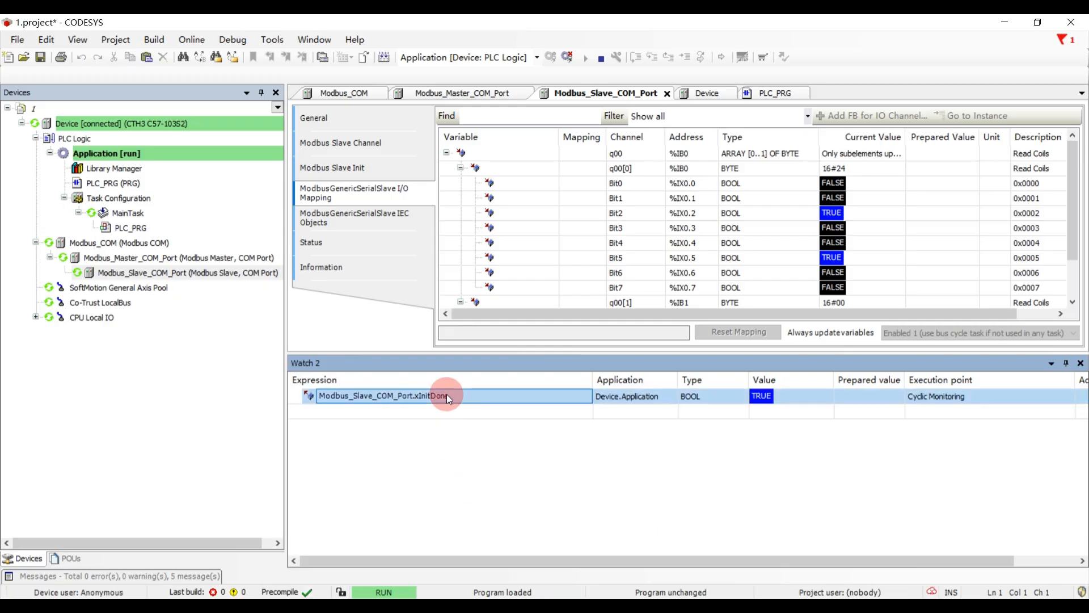
key(ctrl+c)
click(438, 413)
key(ctrl+v)
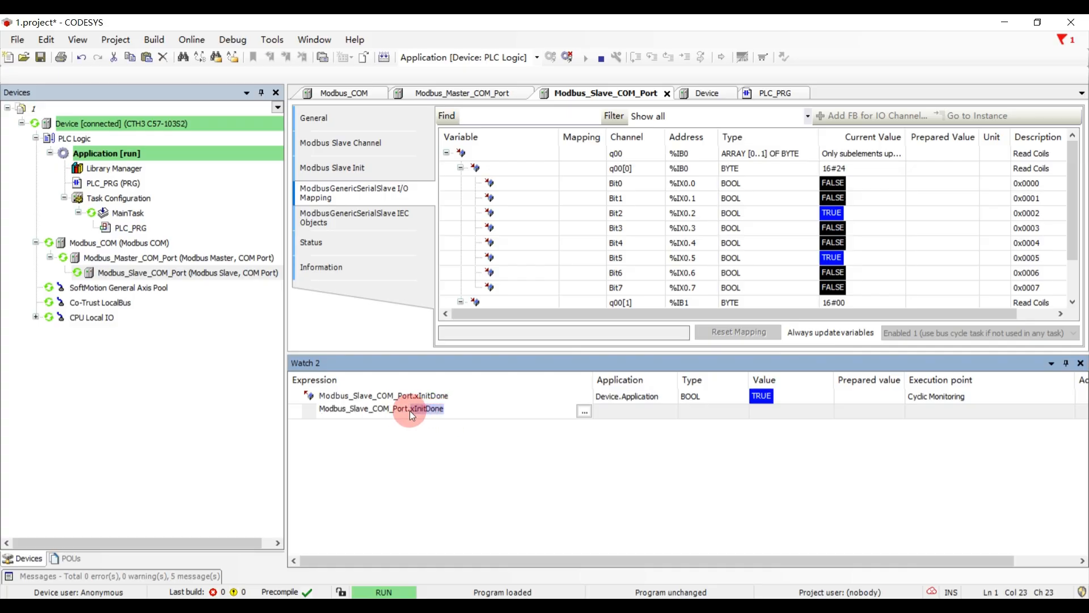
text(.)
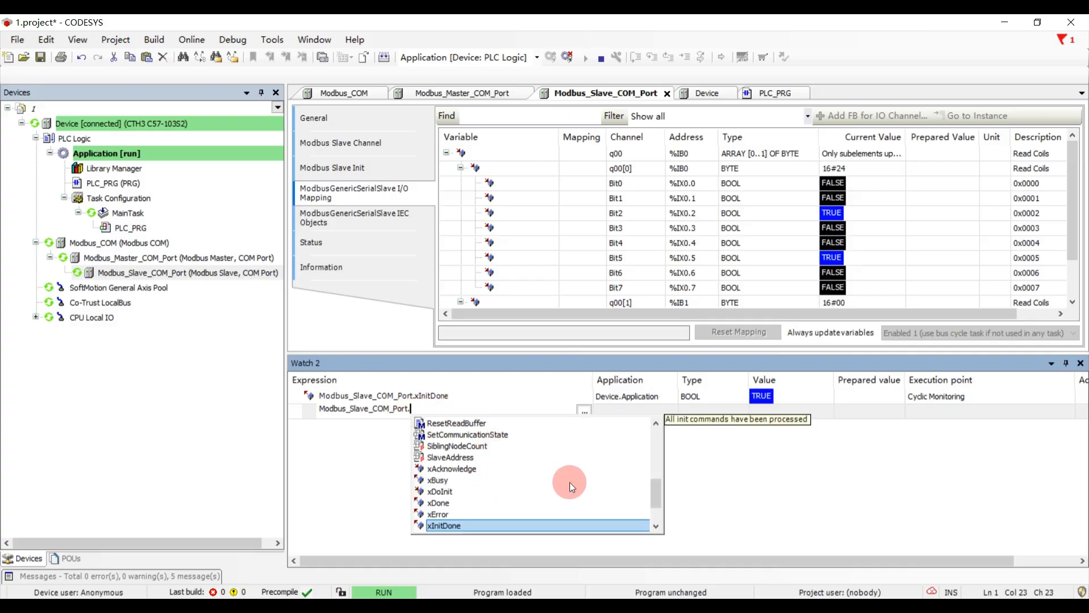
drag(657, 488, 653, 475)
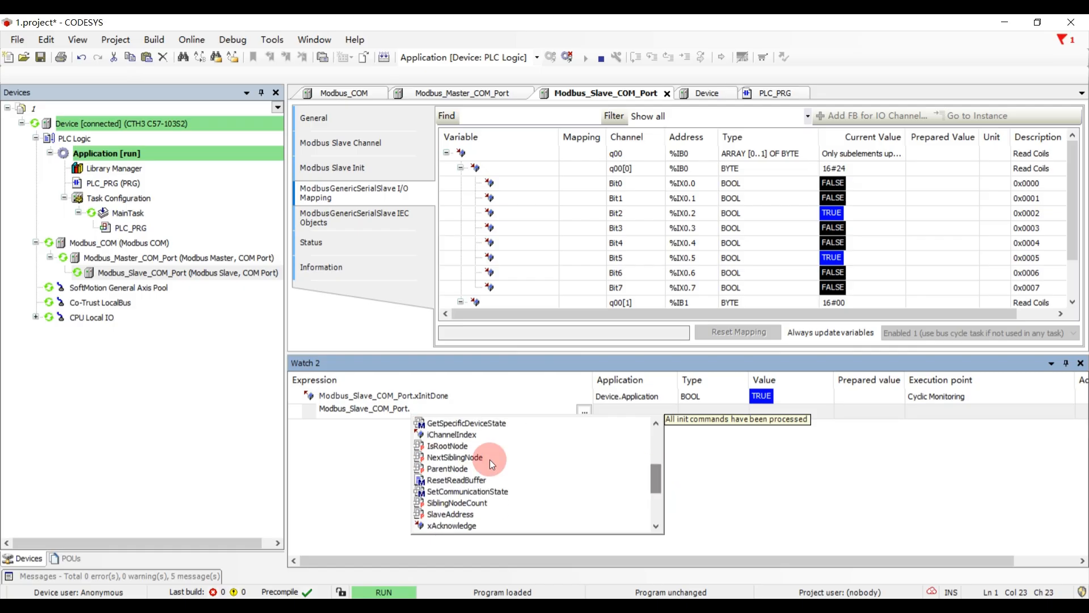
double_click(451, 437)
key(Return)
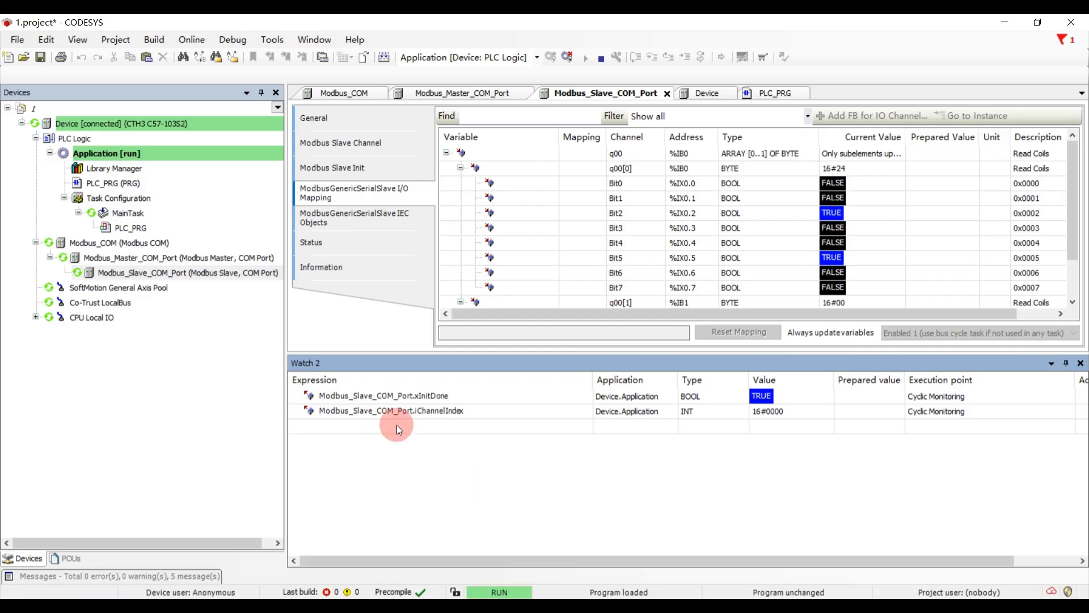
- Add Modbus_Slave_COM_Port.byModbusError as the third Watch 2 expression, based on a copy of the iChannelIndex entry
click(477, 412)
click(477, 411)
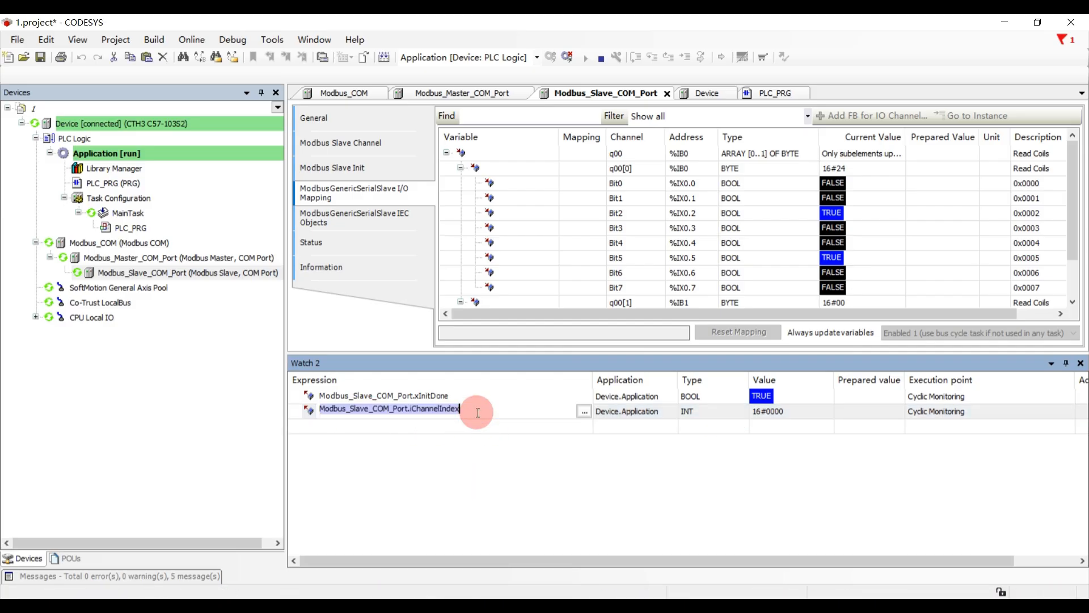
double_click(428, 428)
key(ctrl+v)
drag(471, 423, 408, 422)
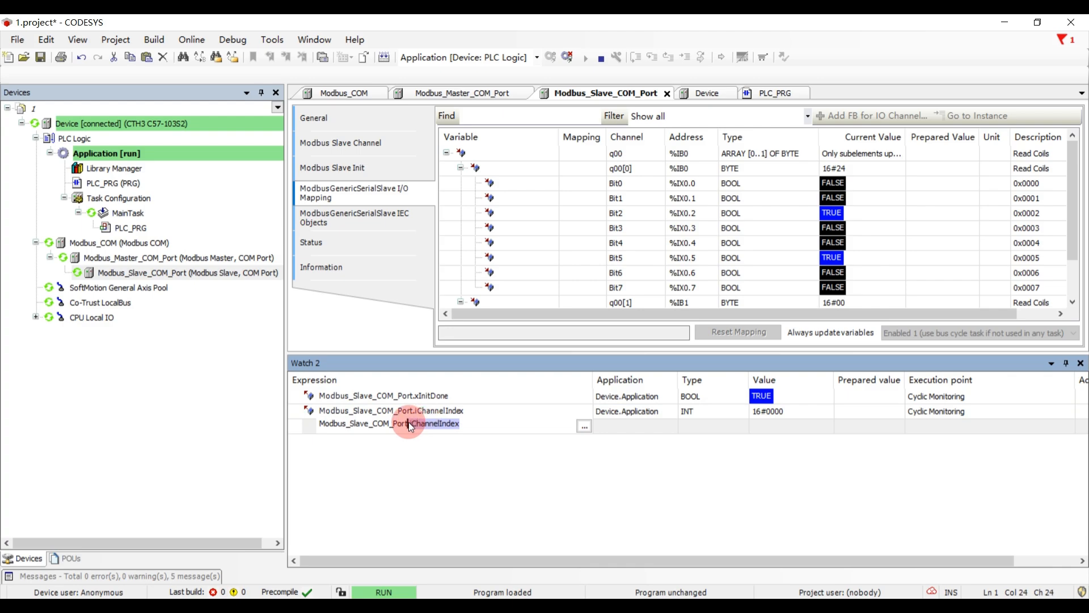
text(.)
click(657, 458)
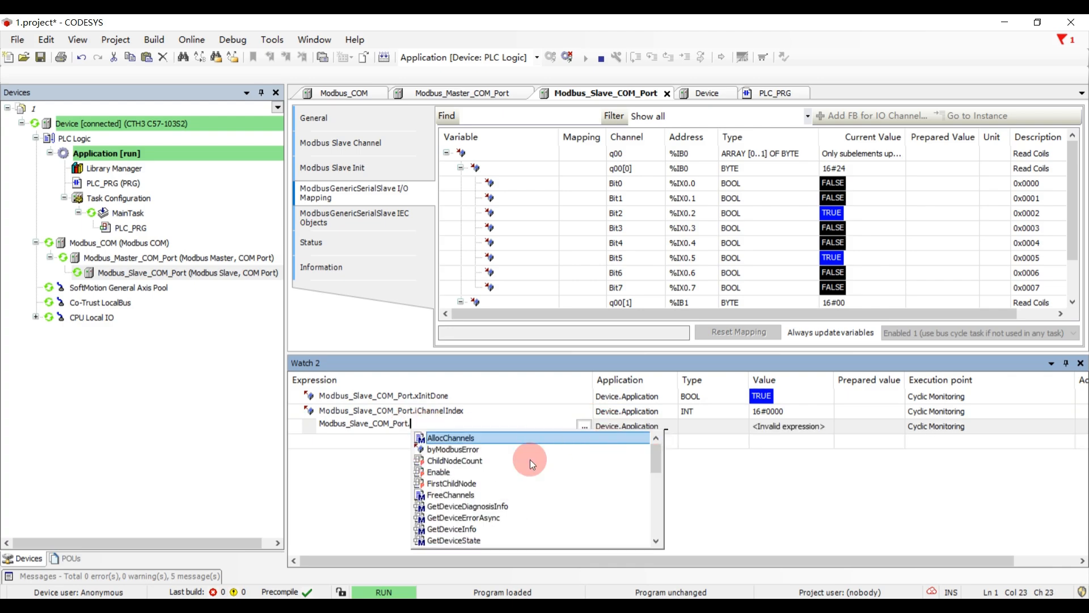
double_click(455, 449)
key(Return)
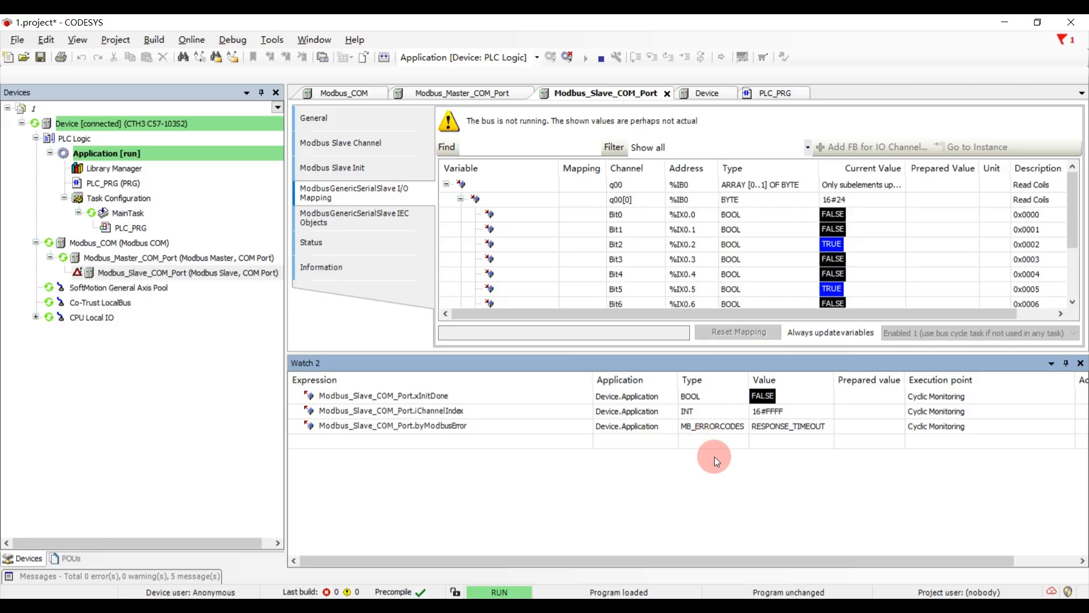
- Select the PLC_PRG program in the device tree
click(141, 184)
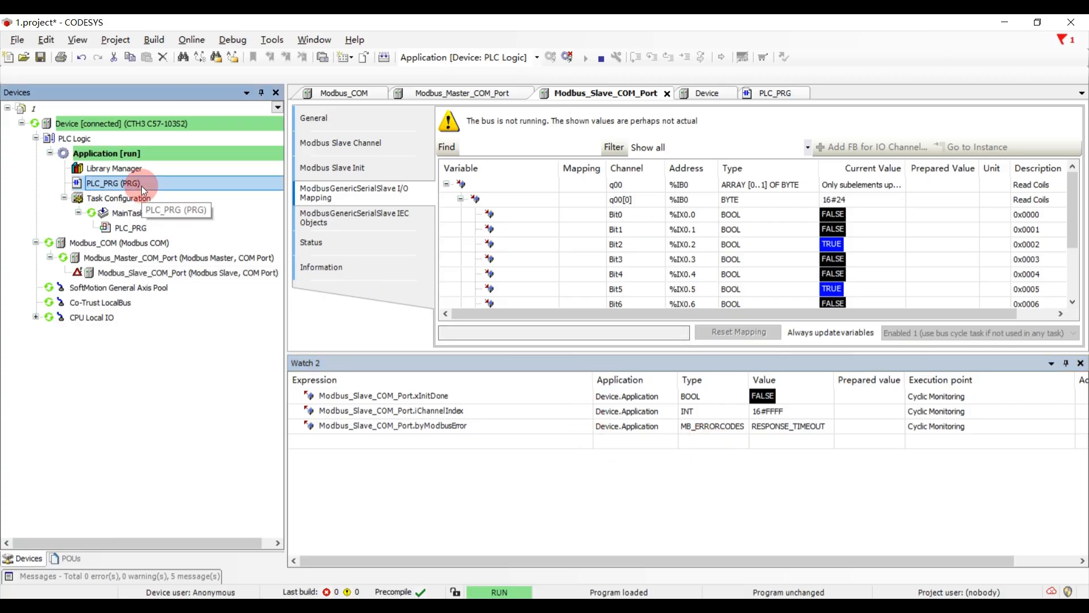